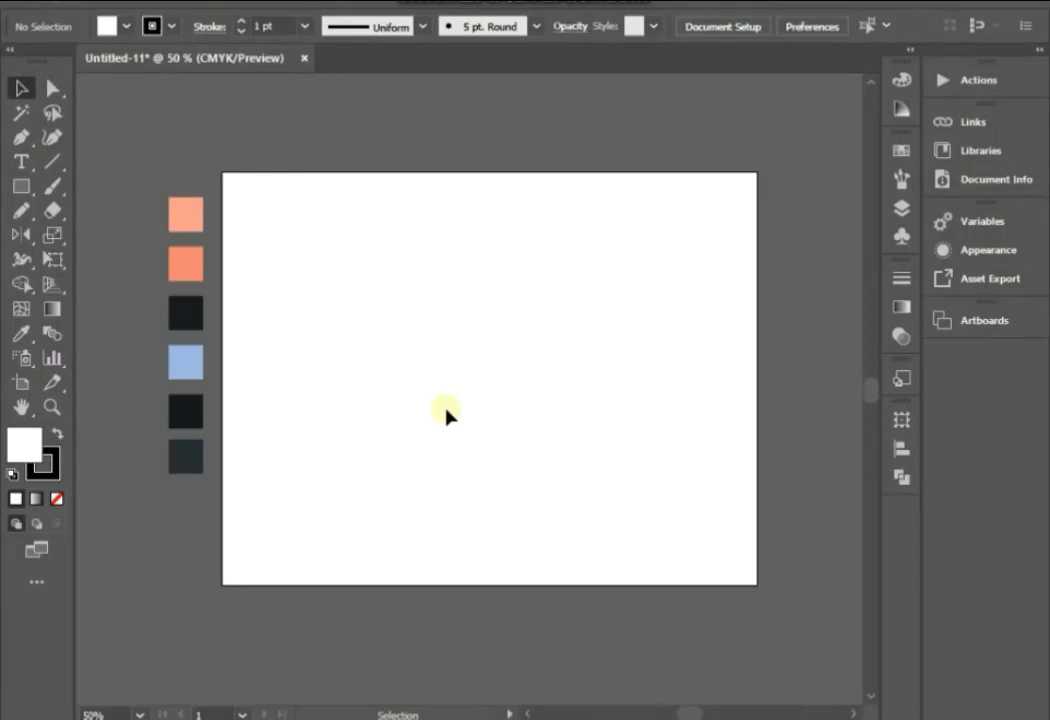
- Place the portrait photo, enlarge it across most of the artboard, and embed it
left_click(447, 415)
left_click_drag(557, 392, 705, 386)
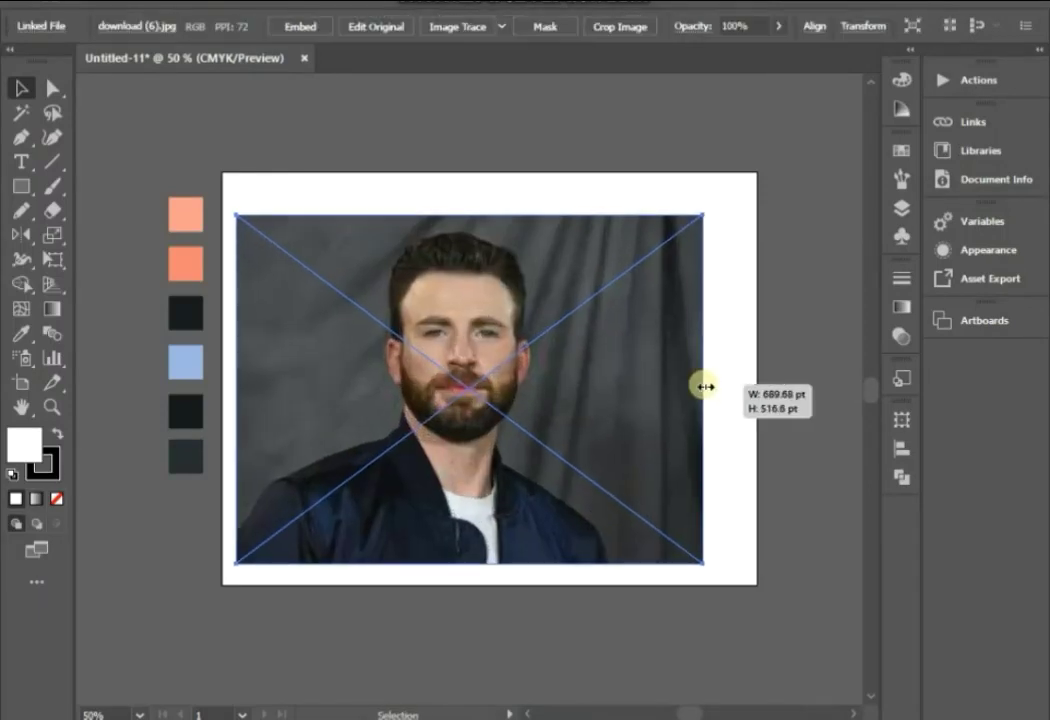
left_click(308, 28)
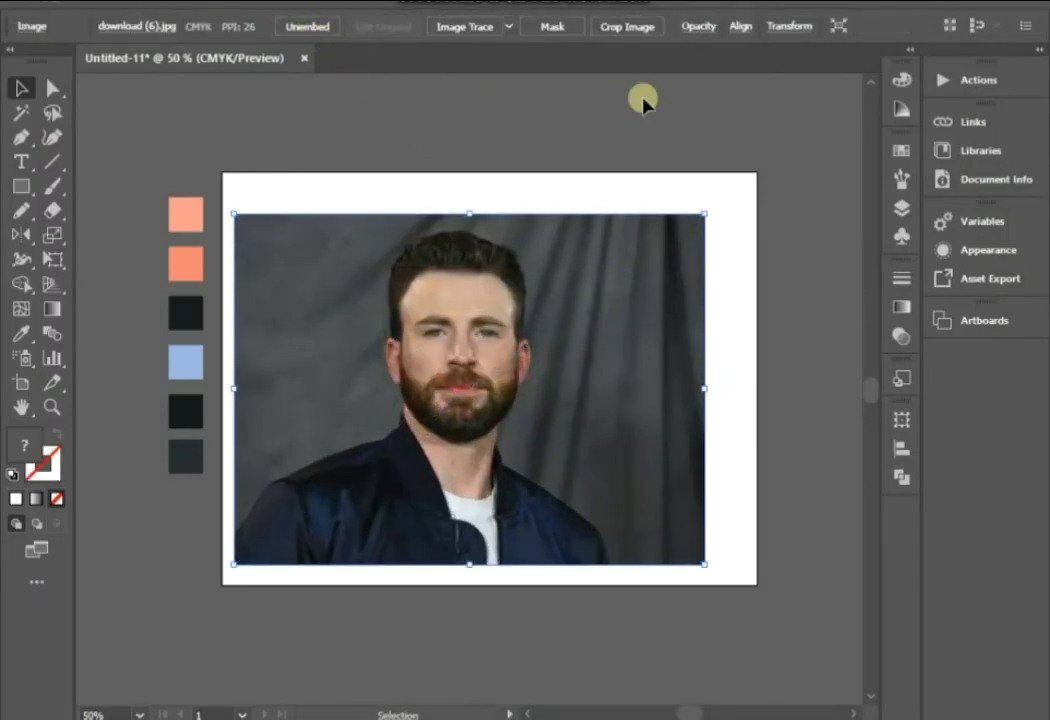
- Lock the photo's Layer 1 and add a new empty layer above it
left_click(901, 208)
left_click(665, 180)
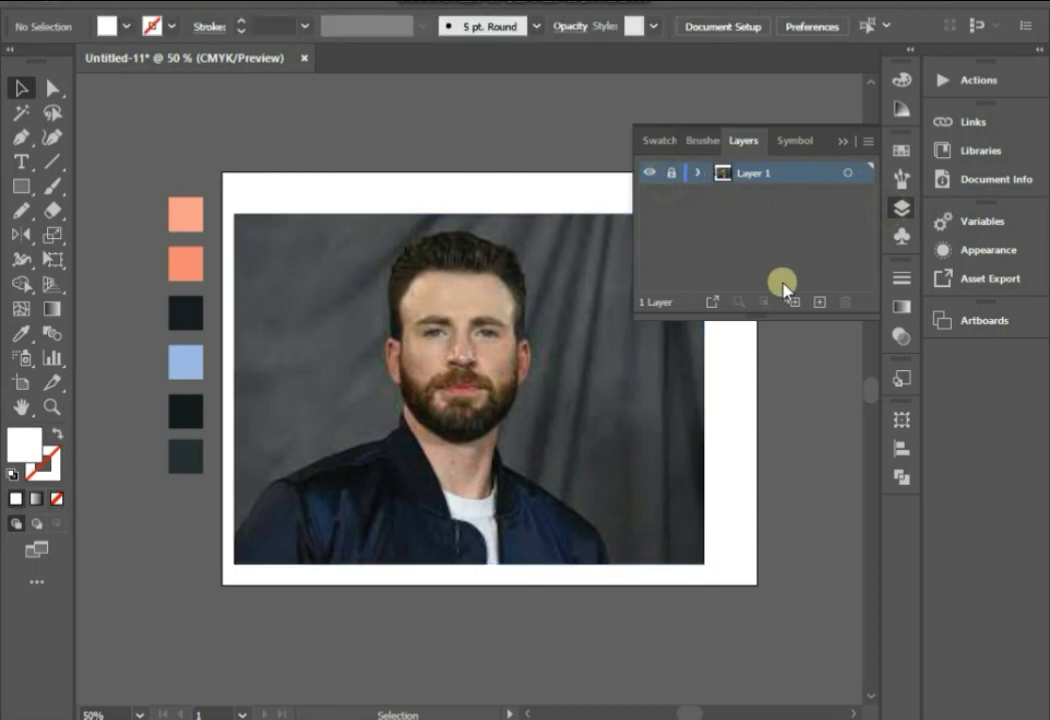
left_click(820, 302)
left_click(840, 138)
left_click_drag(545, 383, 562, 383)
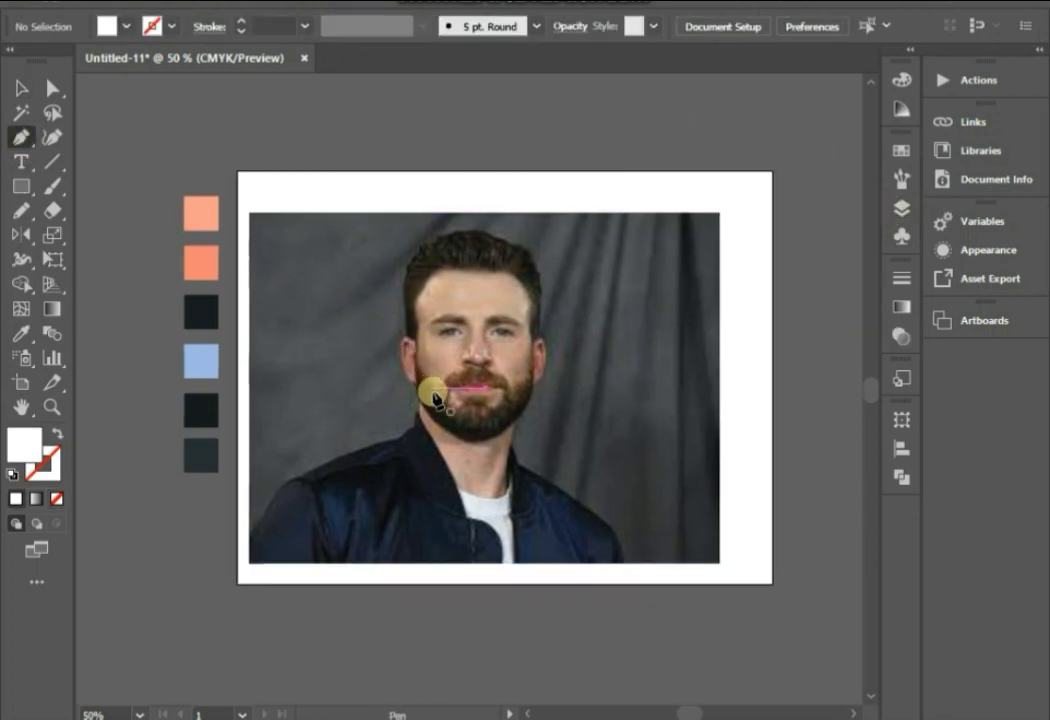
- Trace the face outline with the Pen tool from the jaw around the head, closing it
scroll(433, 397, "up", 2)
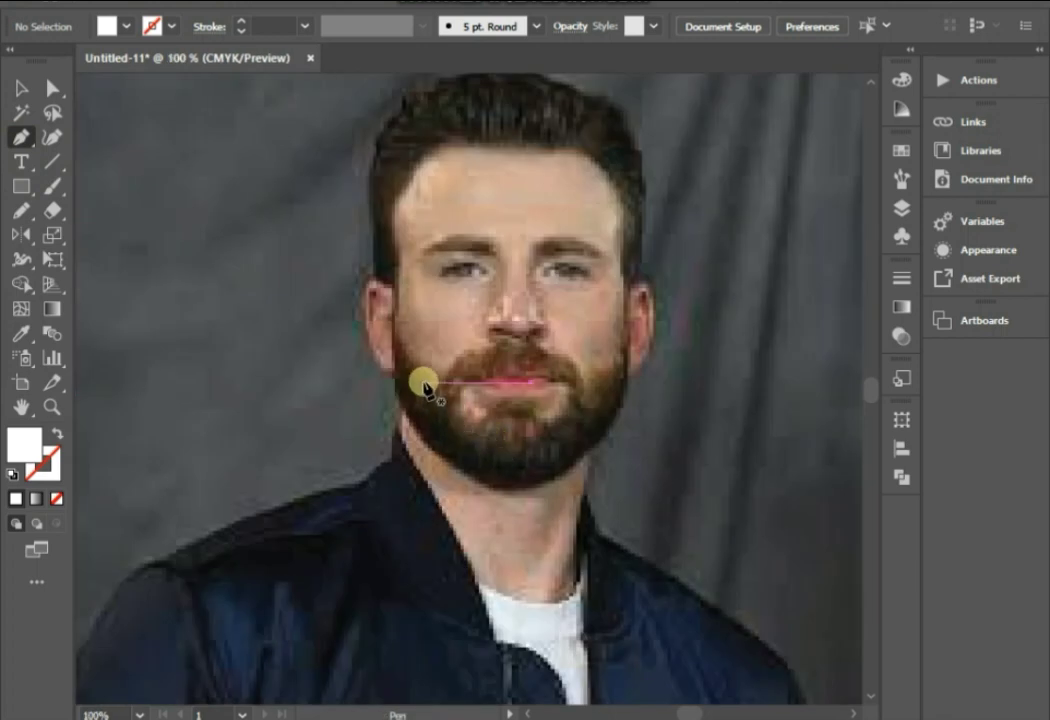
left_click(428, 422)
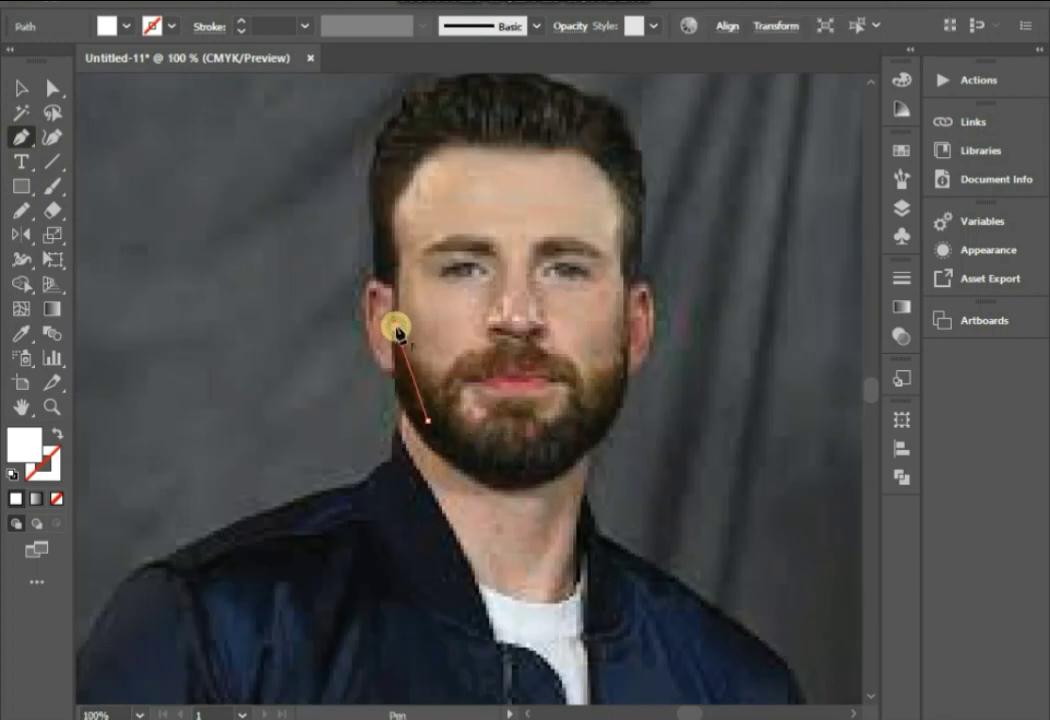
left_click_drag(397, 330, 397, 245)
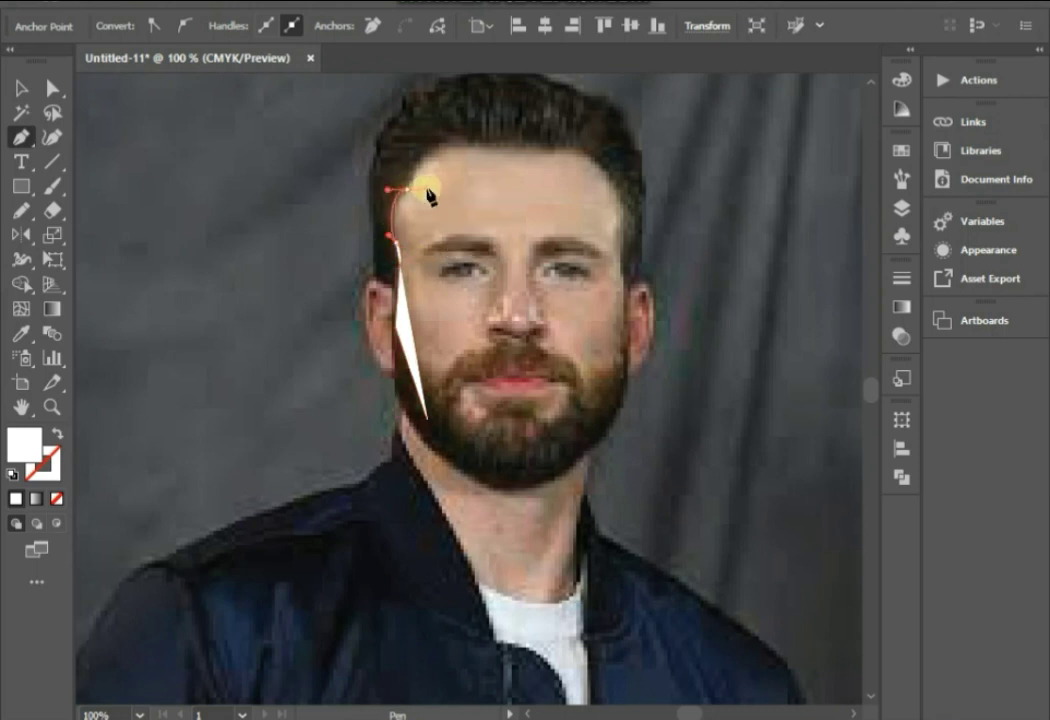
left_click_drag(432, 196, 405, 191)
left_click_drag(467, 145, 500, 163)
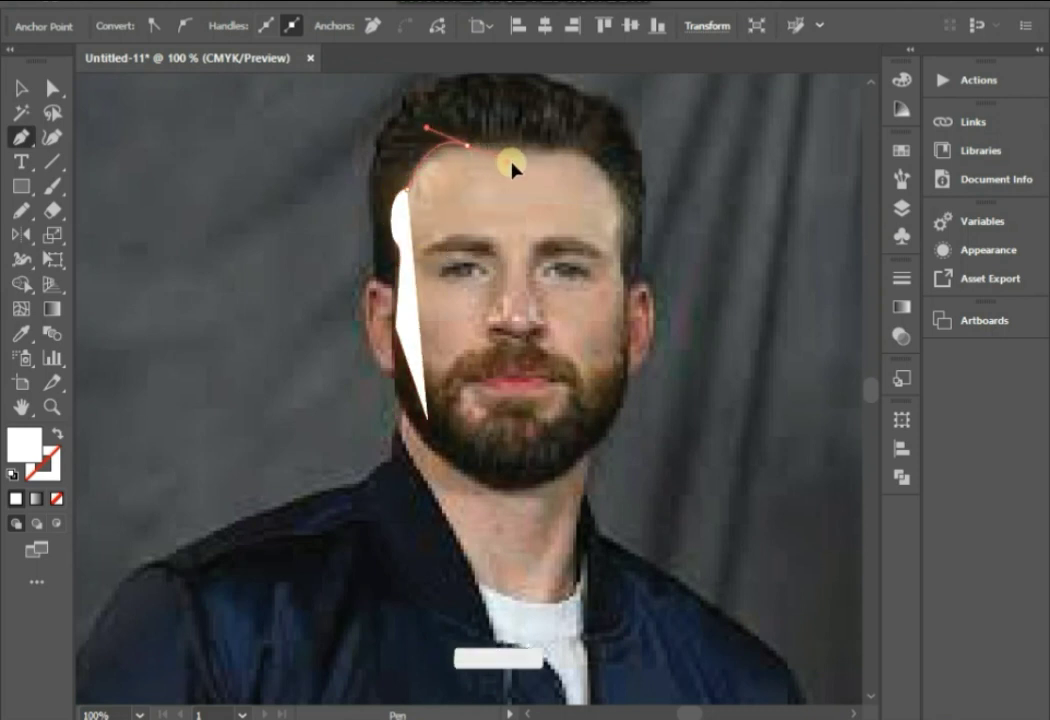
mouse_move(575, 150)
left_mouse_down()
mouse_move(622, 213)
mouse_move(622, 355)
mouse_move(563, 429)
mouse_move(510, 456)
mouse_move(458, 445)
left_mouse_up()
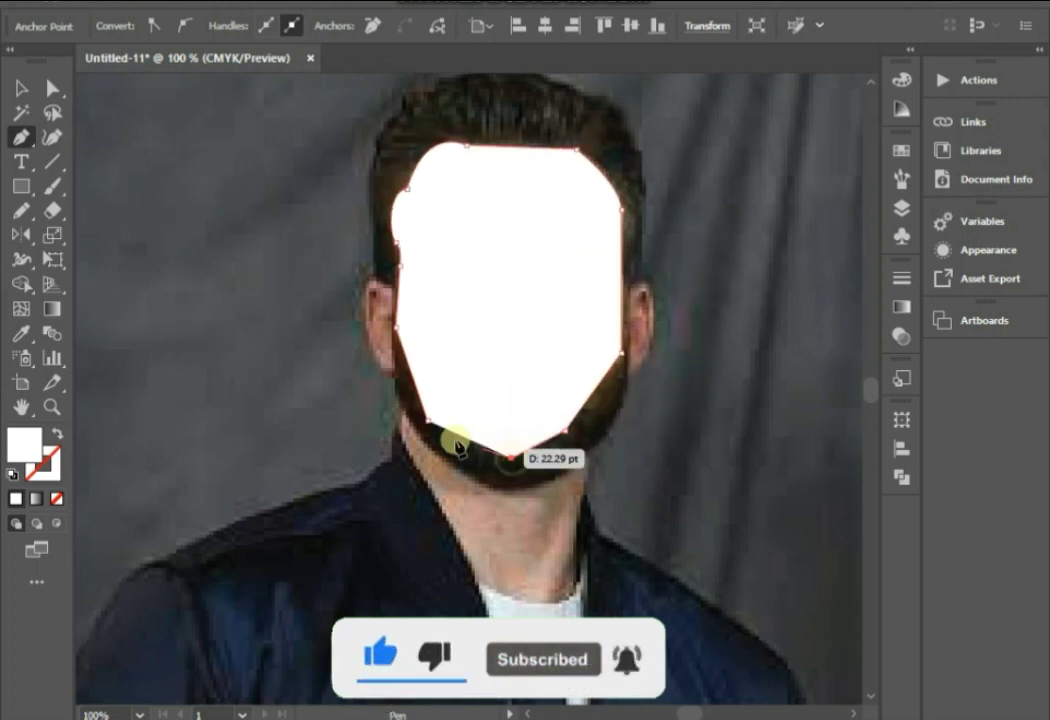
left_click(426, 421)
- Round the jaw and top-right corners and swap the white fill to a white stroke
left_click(53, 88)
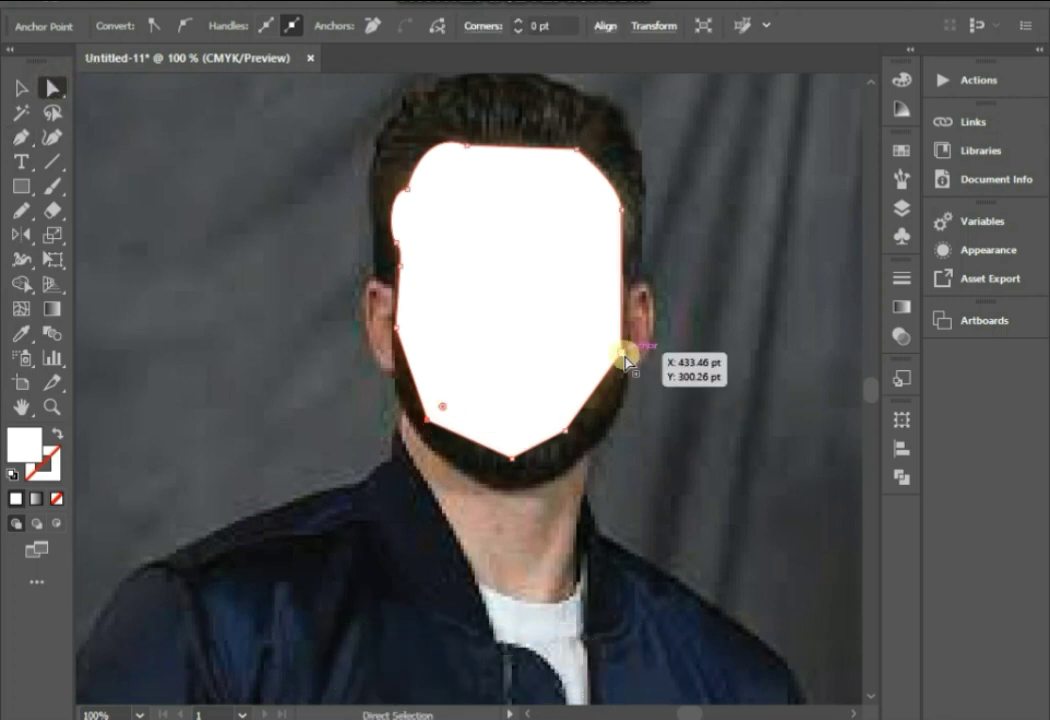
left_click_drag(625, 360, 593, 347)
left_click(684, 455)
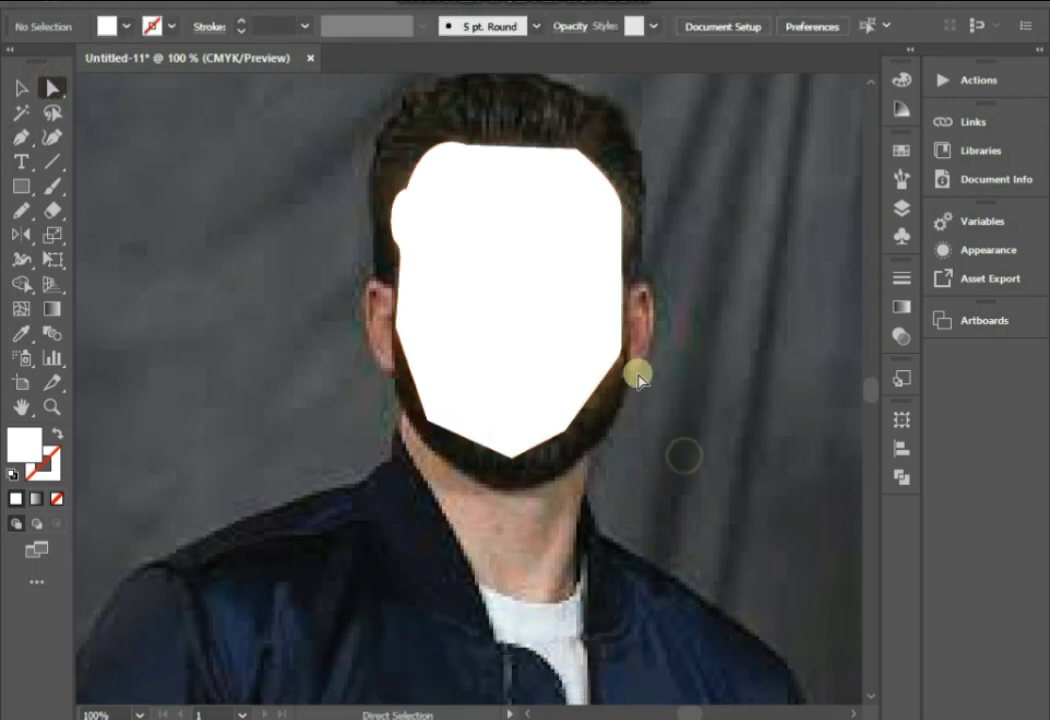
left_click(403, 233)
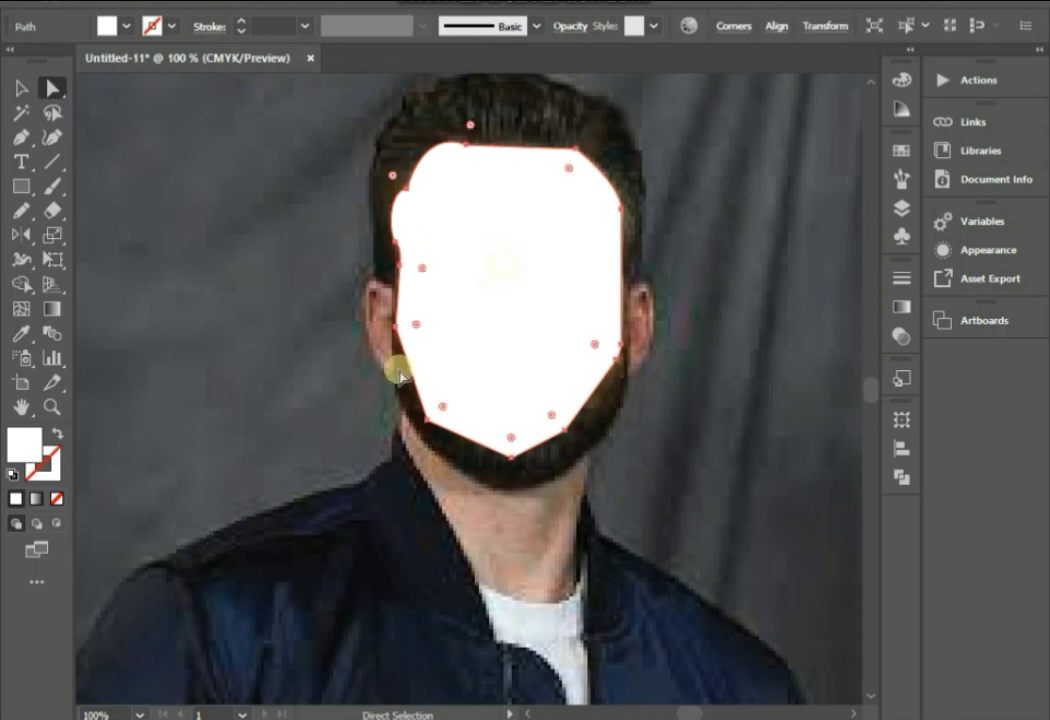
left_click(60, 431)
left_click(288, 375)
key("ctrl+minus")
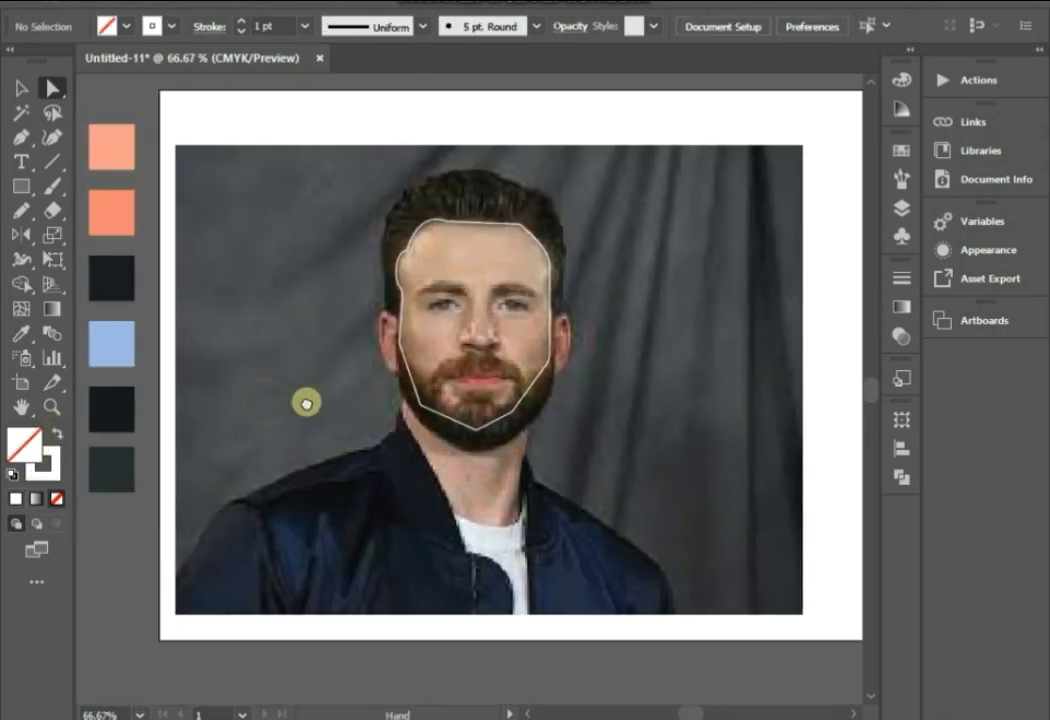
left_click(528, 223)
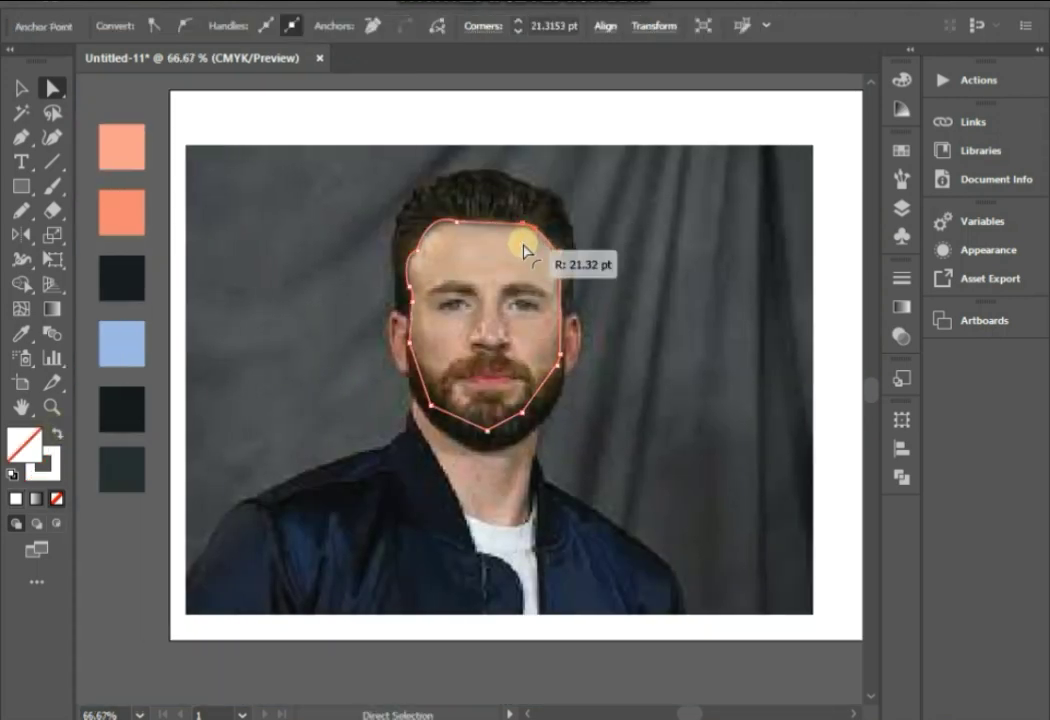
left_click(604, 270)
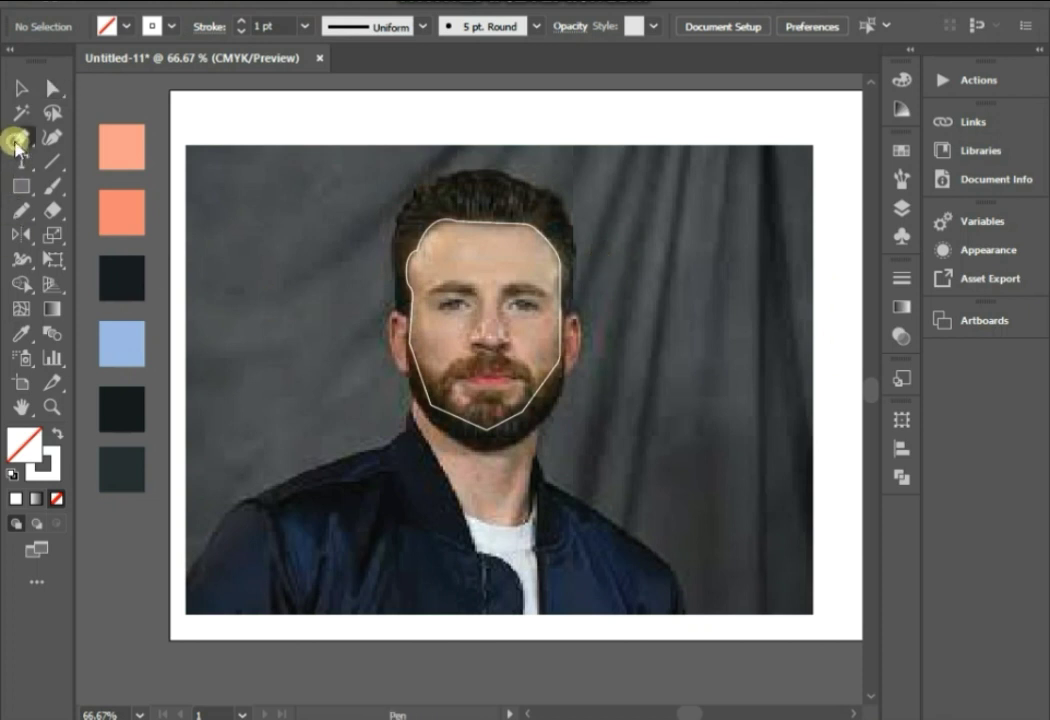
left_click(565, 320)
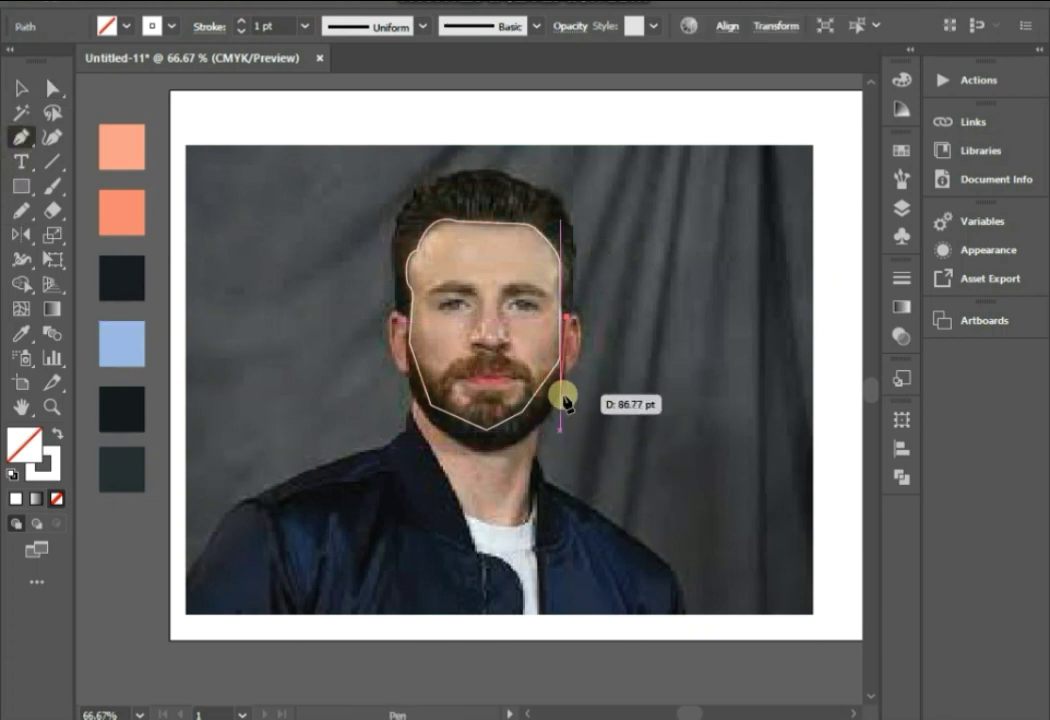
- Trace the beard outline from the right ear under the chin to the left ear
scroll(565, 400, "up", 2)
left_click(565, 400, "ctrl")
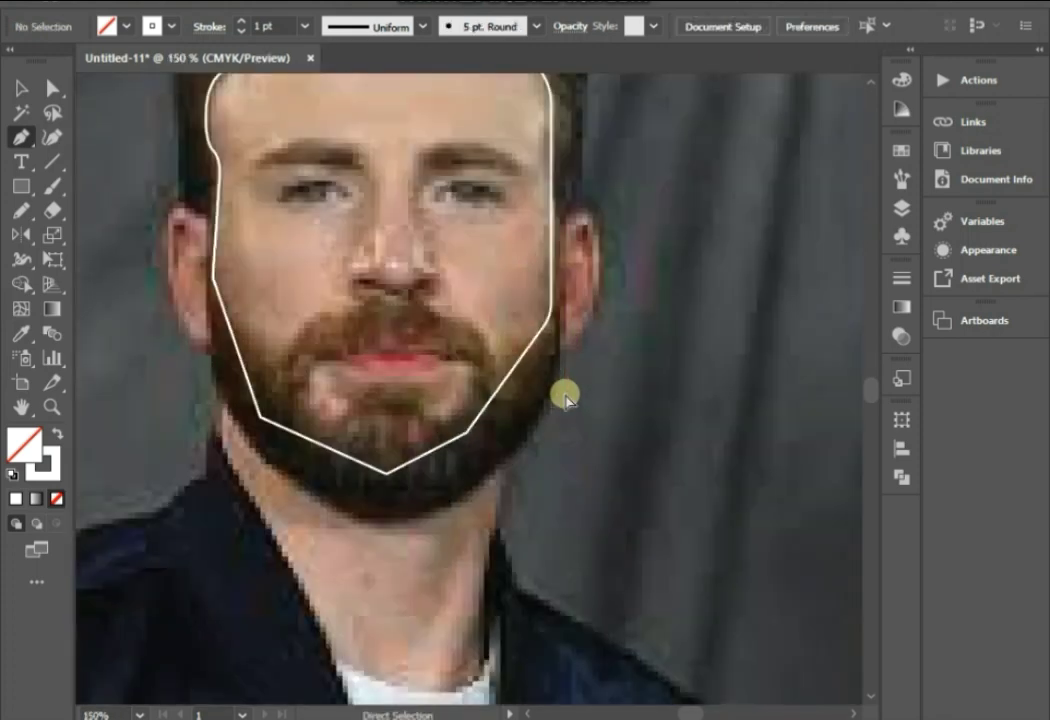
left_click(564, 218)
left_click(557, 397)
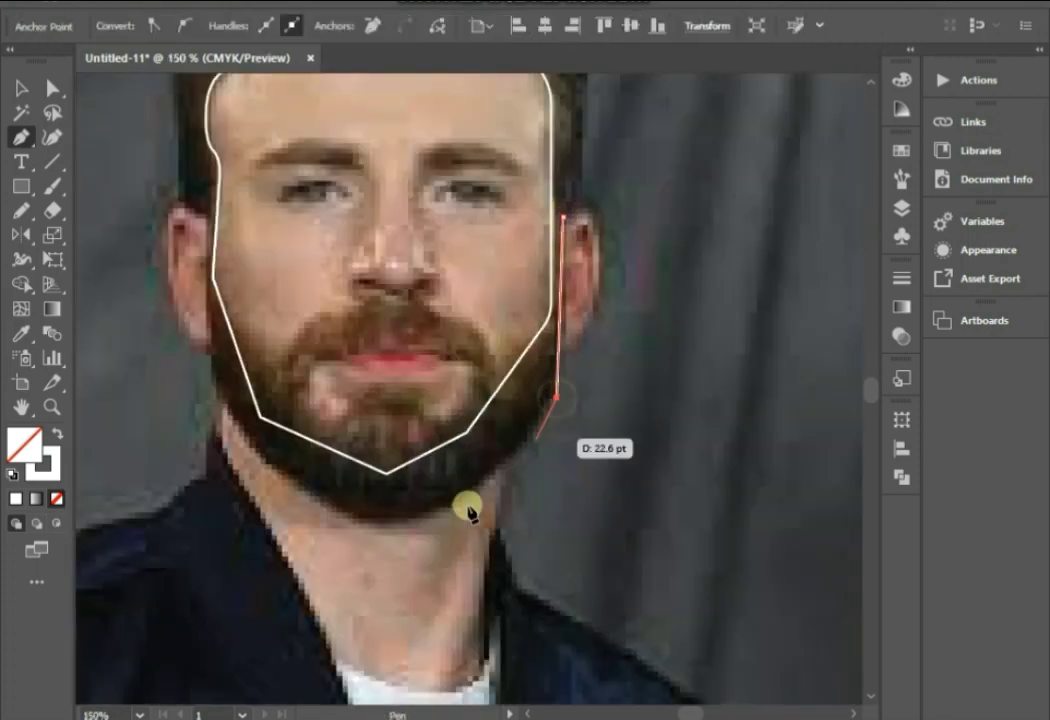
mouse_move(399, 524)
left_mouse_down()
mouse_move(350, 522)
mouse_move(596, 537)
left_mouse_up()
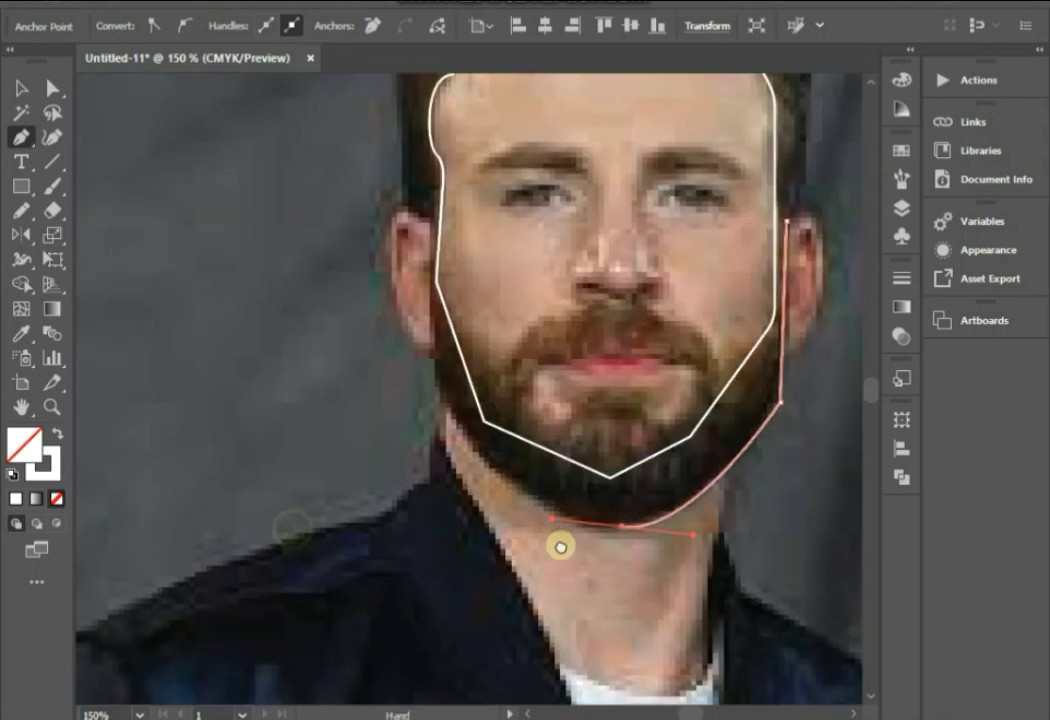
left_click_drag(483, 391, 475, 338)
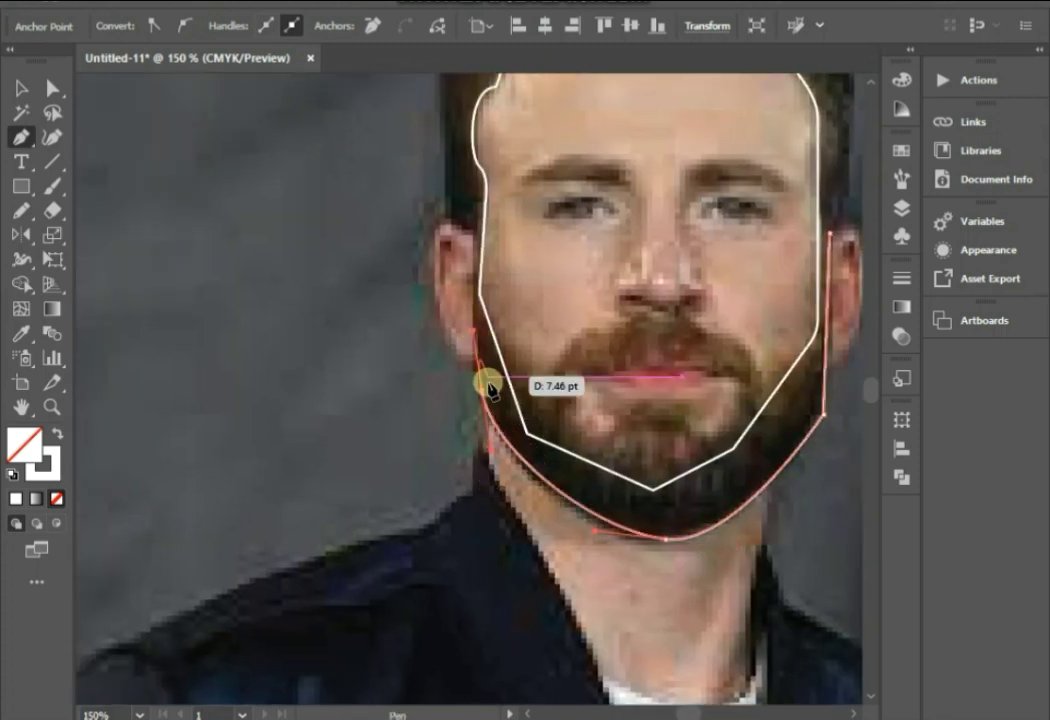
mouse_move(476, 288)
left_mouse_down()
mouse_move(481, 272)
mouse_move(510, 395)
left_mouse_up()
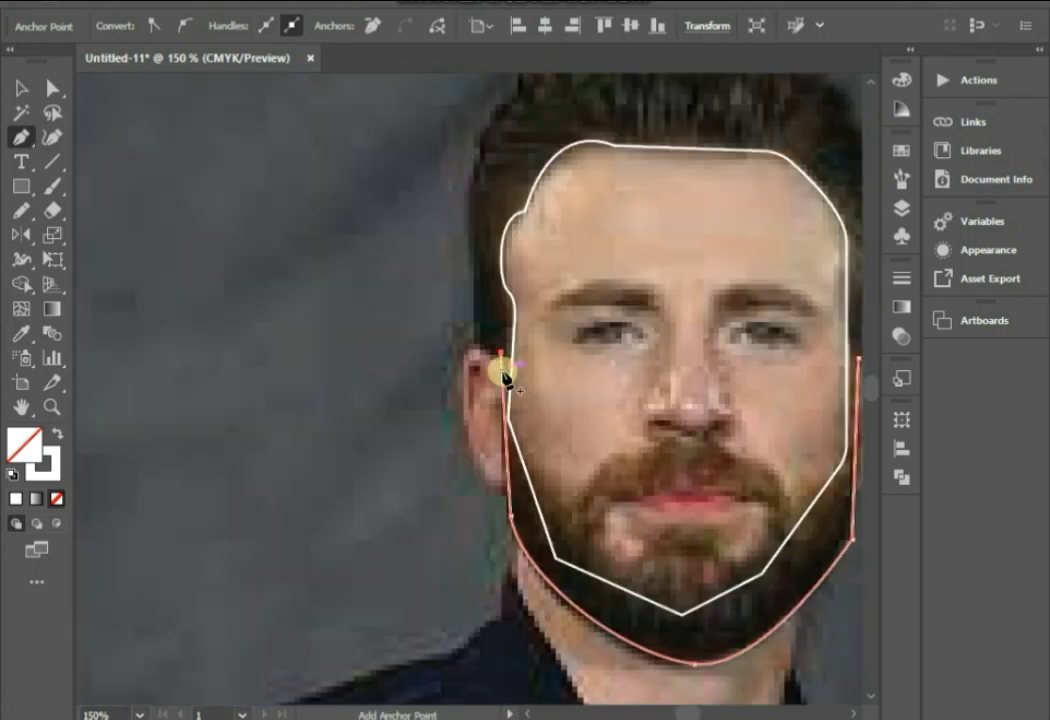
mouse_move(478, 350)
left_mouse_down()
mouse_move(465, 348)
mouse_move(495, 258)
mouse_move(465, 310)
left_mouse_up()
- Continue the outline up through the hair and down to the right ear
scroll(462, 352, "down", 1)
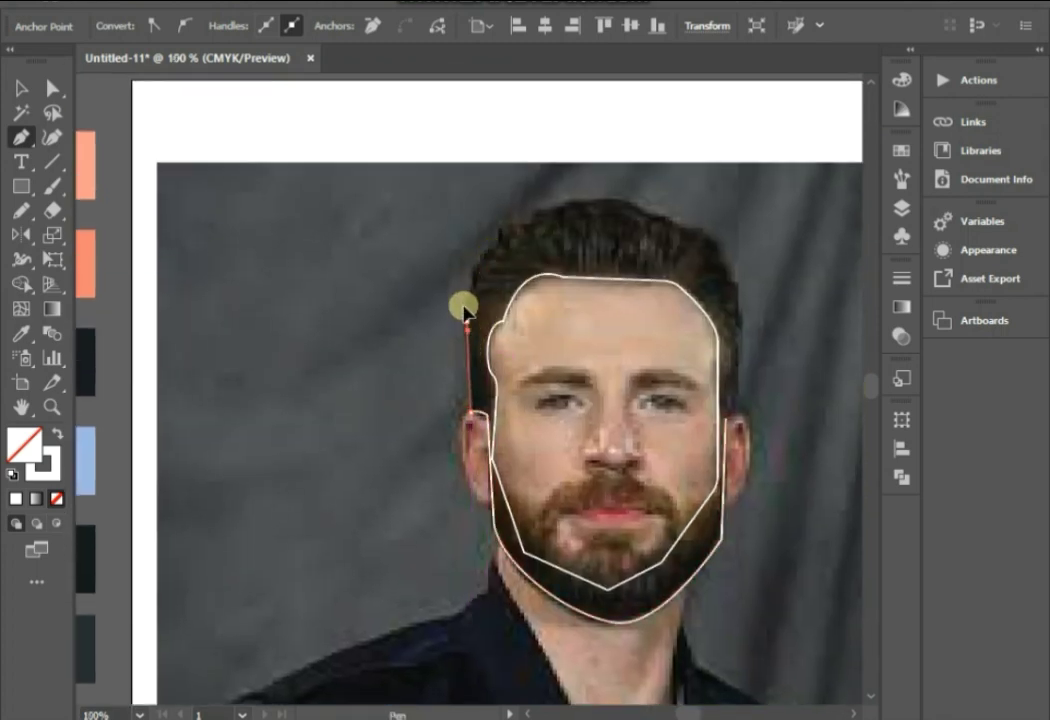
left_click(466, 302)
mouse_move(490, 248)
left_mouse_down()
mouse_move(567, 214)
mouse_move(678, 224)
mouse_move(735, 287)
left_mouse_up()
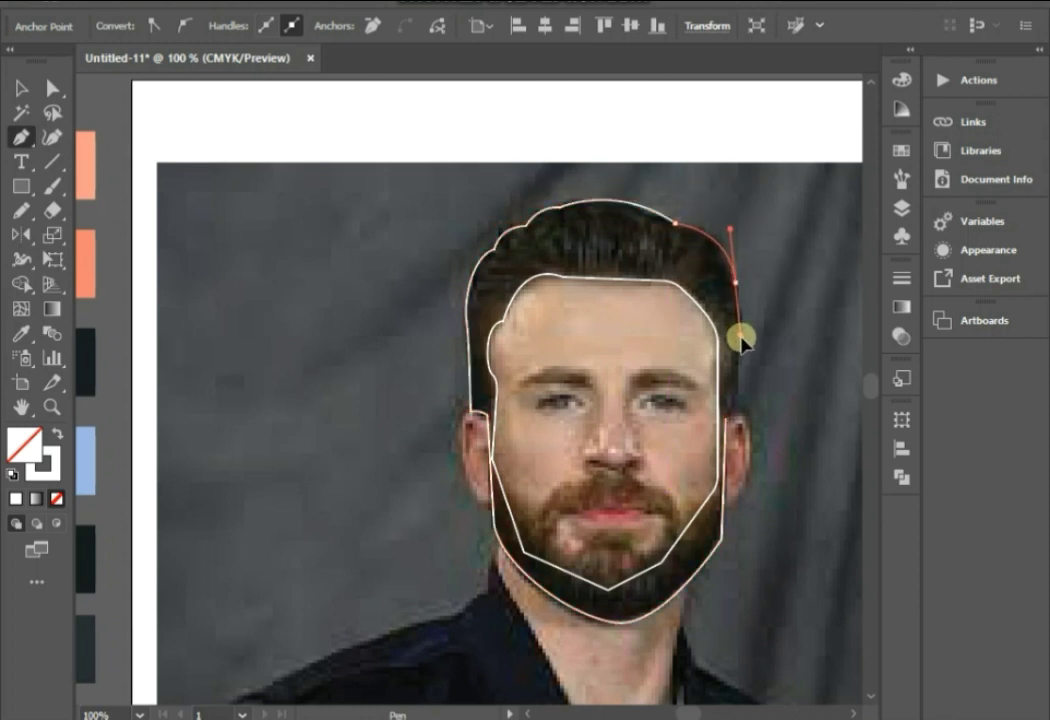
left_click_drag(741, 343, 734, 275)
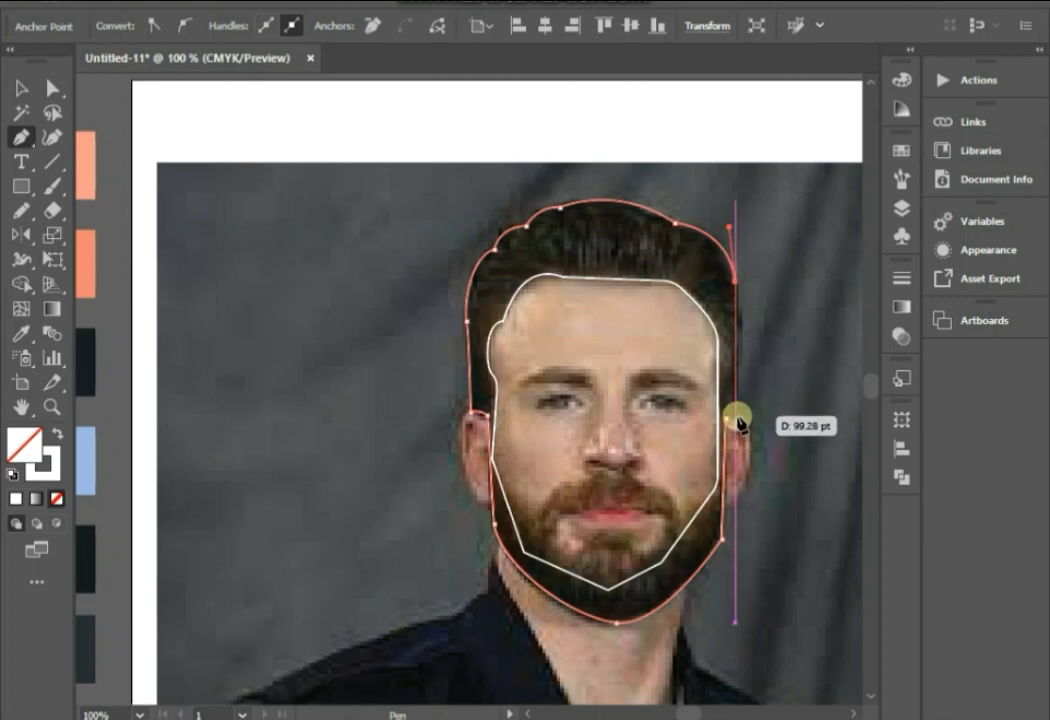
left_click(736, 421)
- Adjust the ear point and round the corners at the ears and along the jaw
left_click(52, 88)
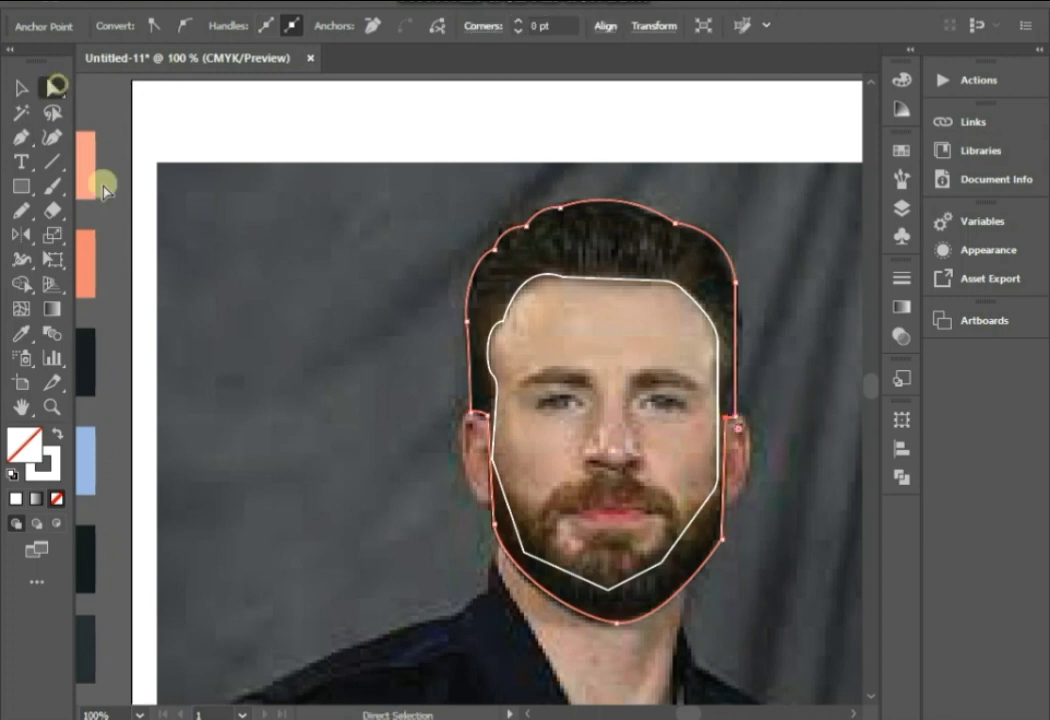
scroll(738, 421, "up", 2)
left_click_drag(737, 418, 738, 406)
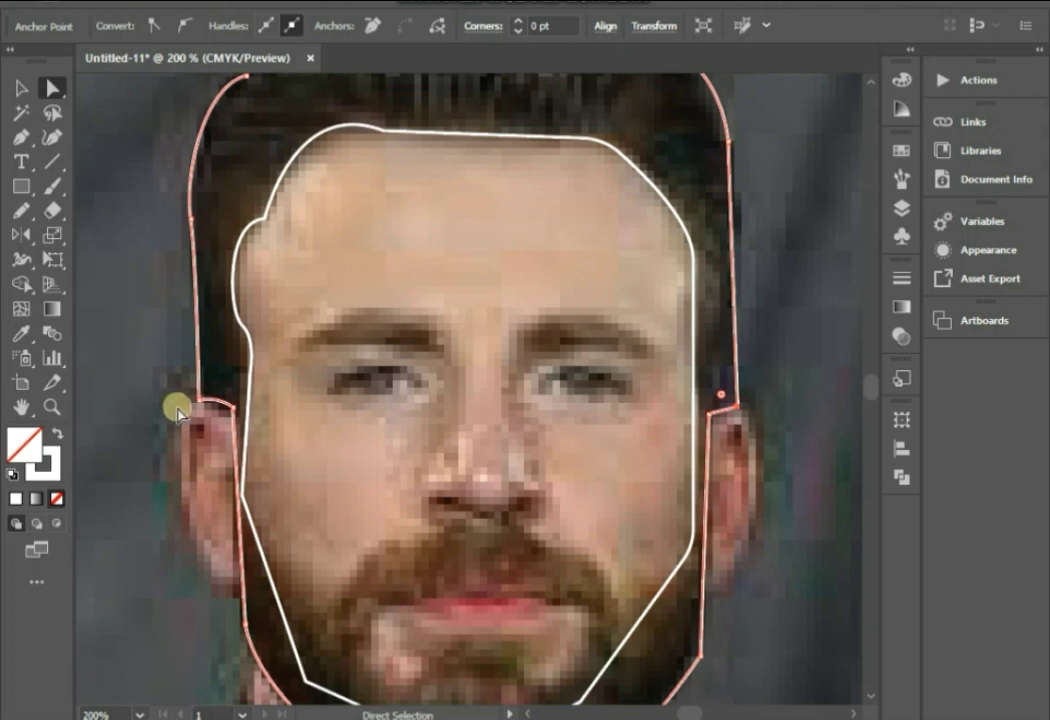
left_click(228, 405)
left_click_drag(720, 398, 717, 402)
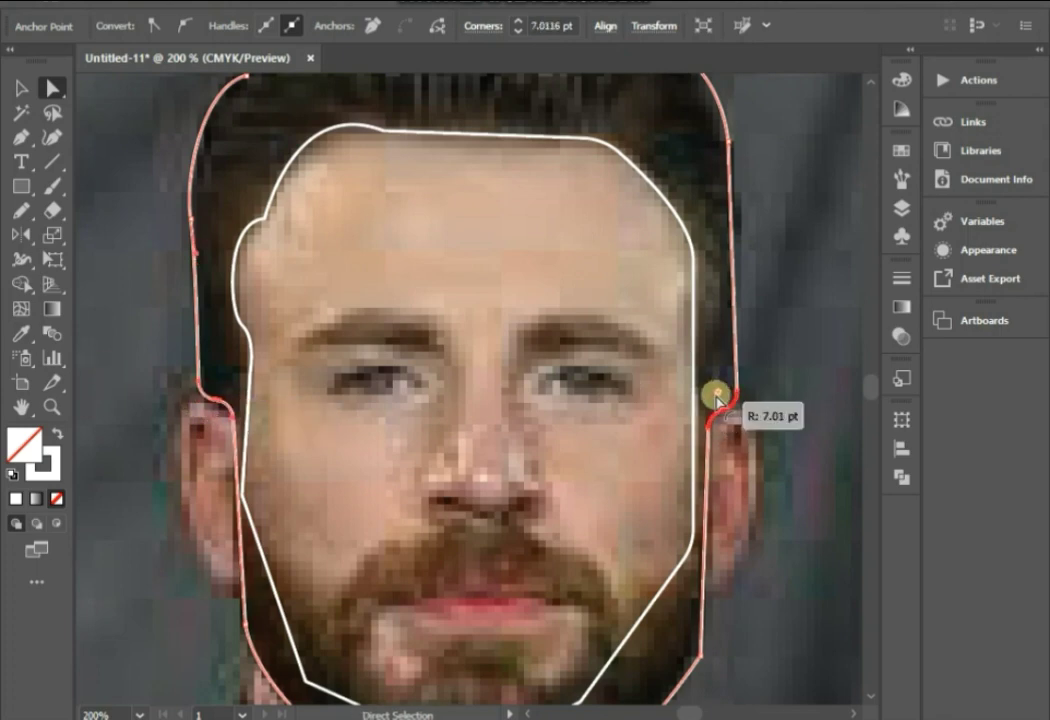
key("ctrl+1")
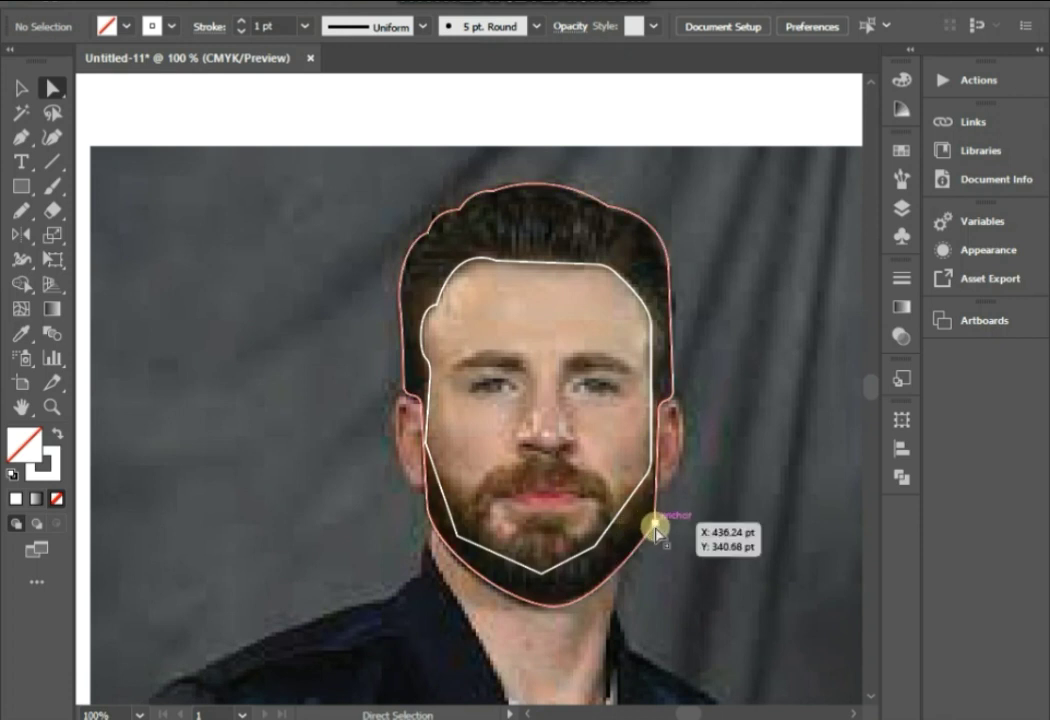
left_click(653, 523)
left_click_drag(638, 522, 426, 574)
left_click(408, 567)
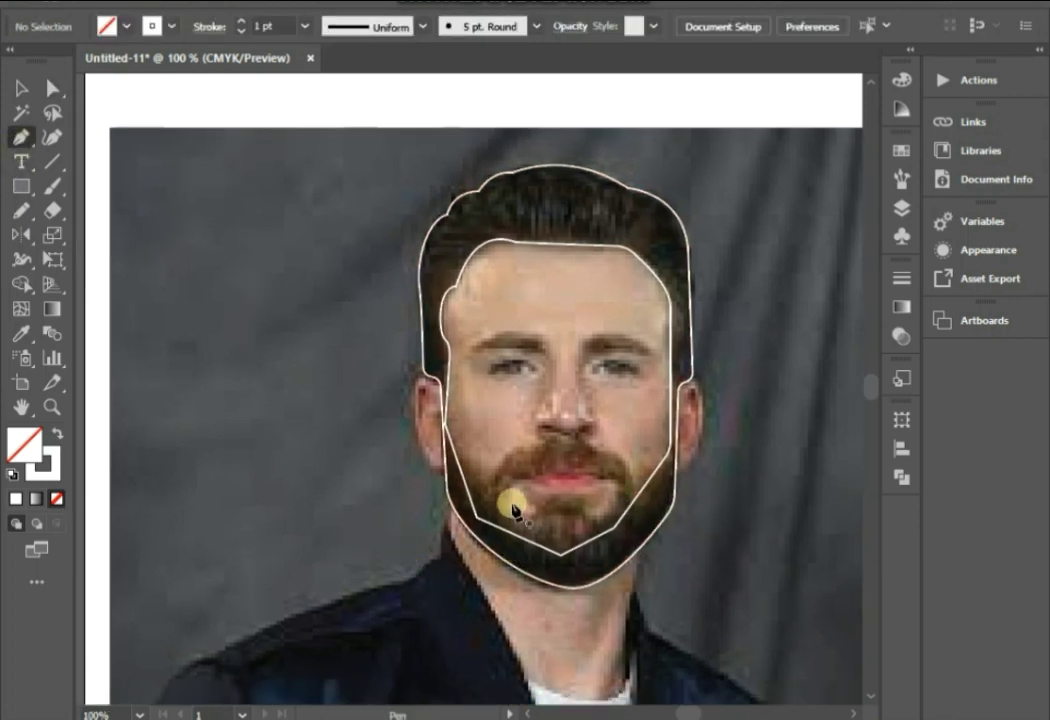
- Draw the left mustache curve under the nose and round its corner
left_click(487, 498)
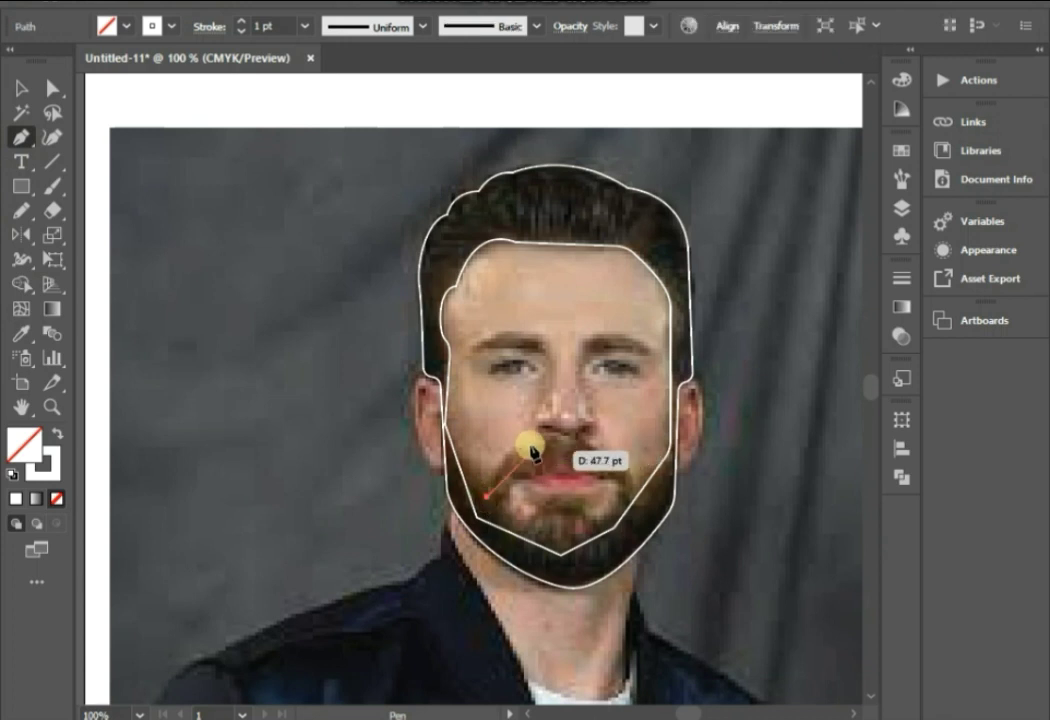
left_click(565, 448)
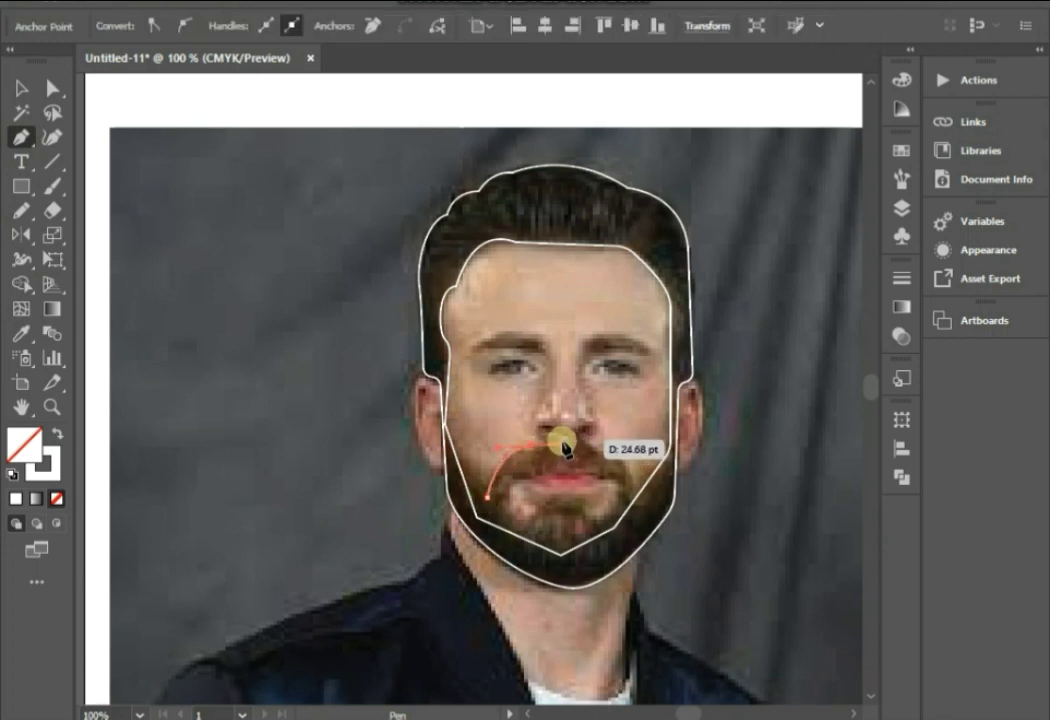
mouse_move(562, 450)
left_mouse_down()
mouse_move(566, 477)
mouse_move(481, 498)
left_mouse_up()
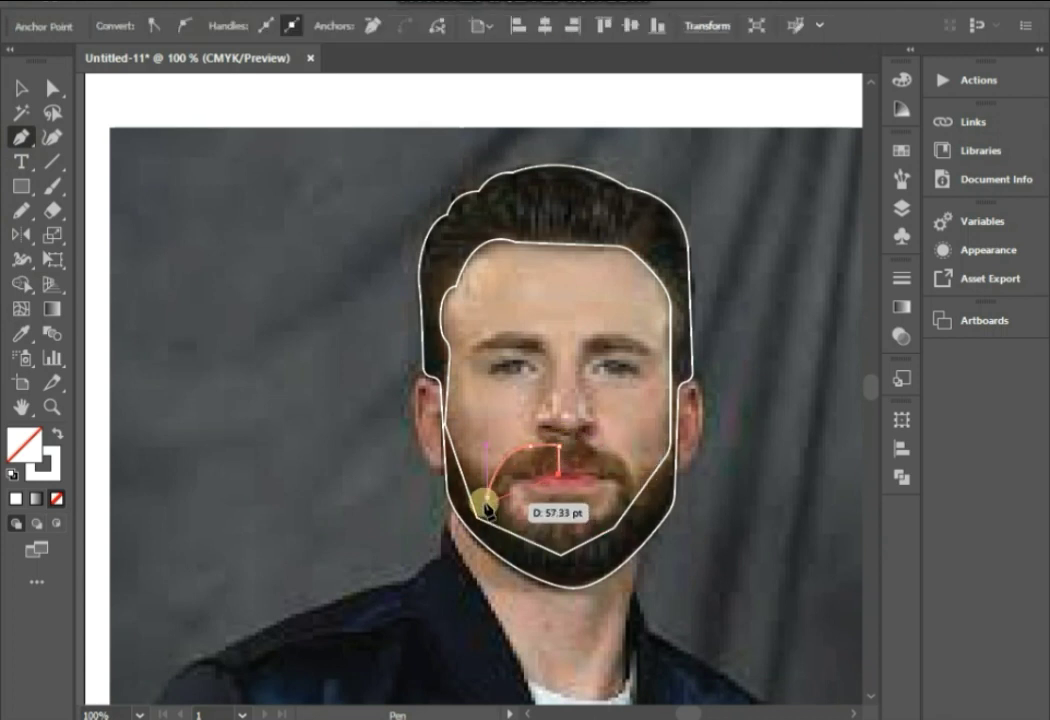
left_click(50, 88)
left_click(565, 455)
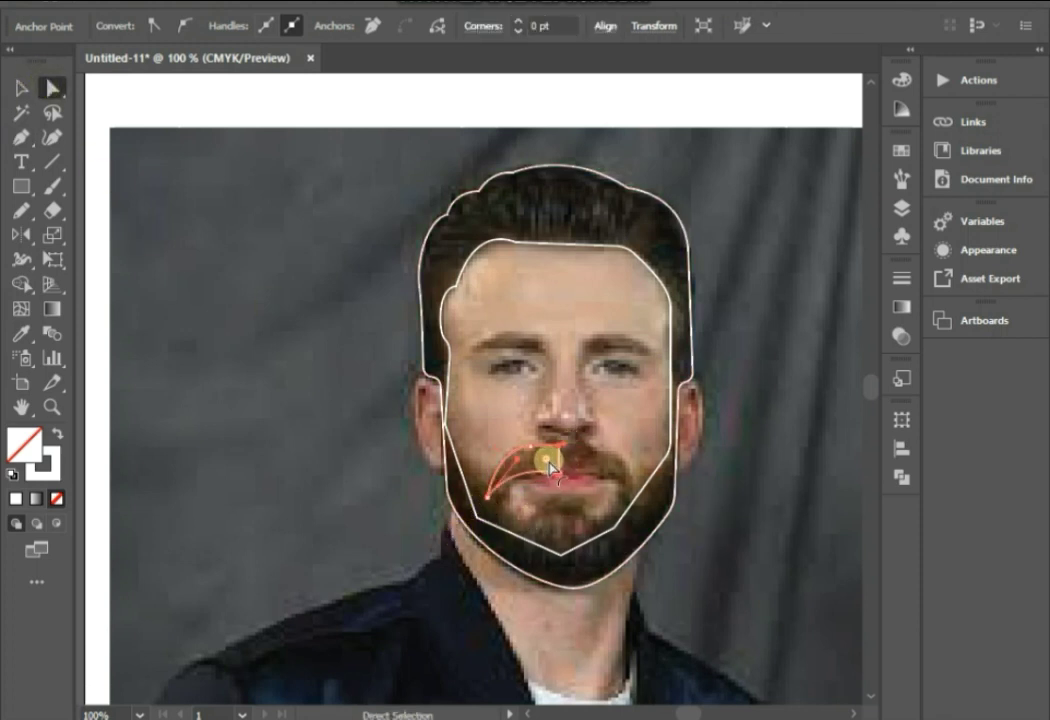
left_click_drag(541, 459, 544, 448)
left_click(566, 465)
- Reflect a copy of the mustache curve and move it to the right of the lip
scroll(566, 465, "up", 2)
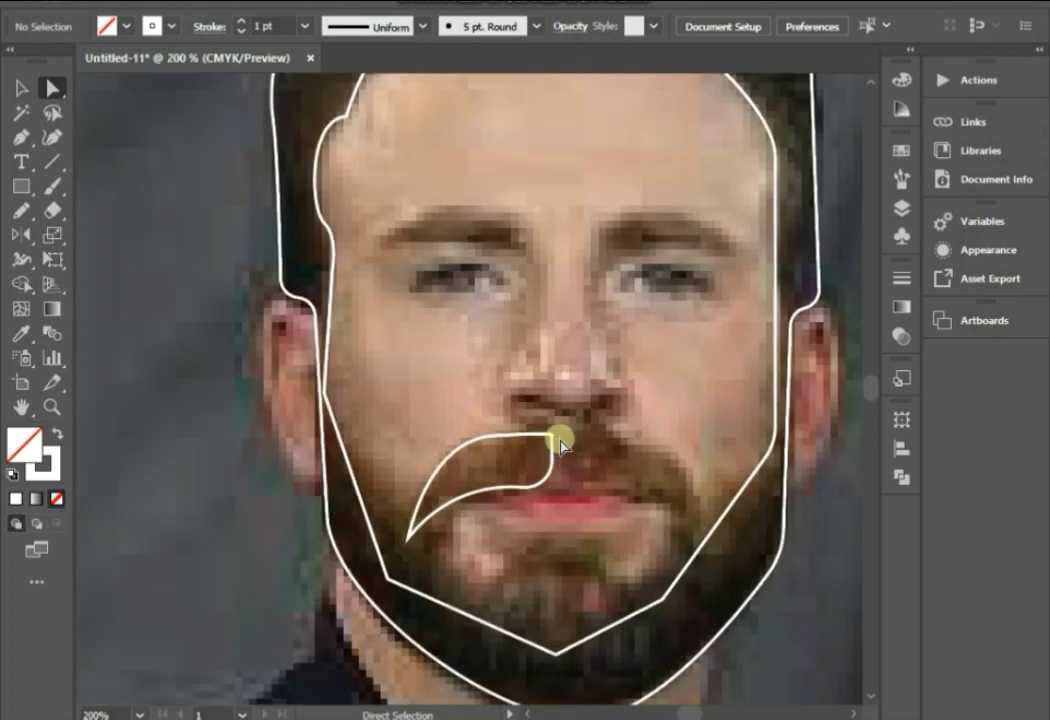
left_click(552, 436)
scroll(560, 440, "down", 1)
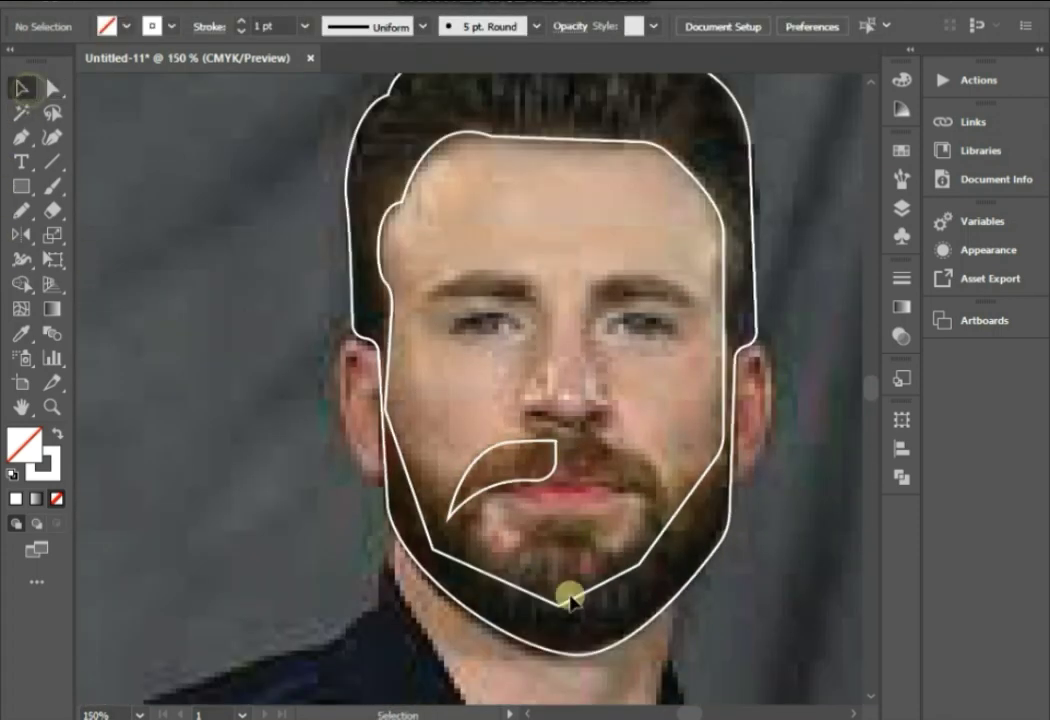
right_click(524, 488)
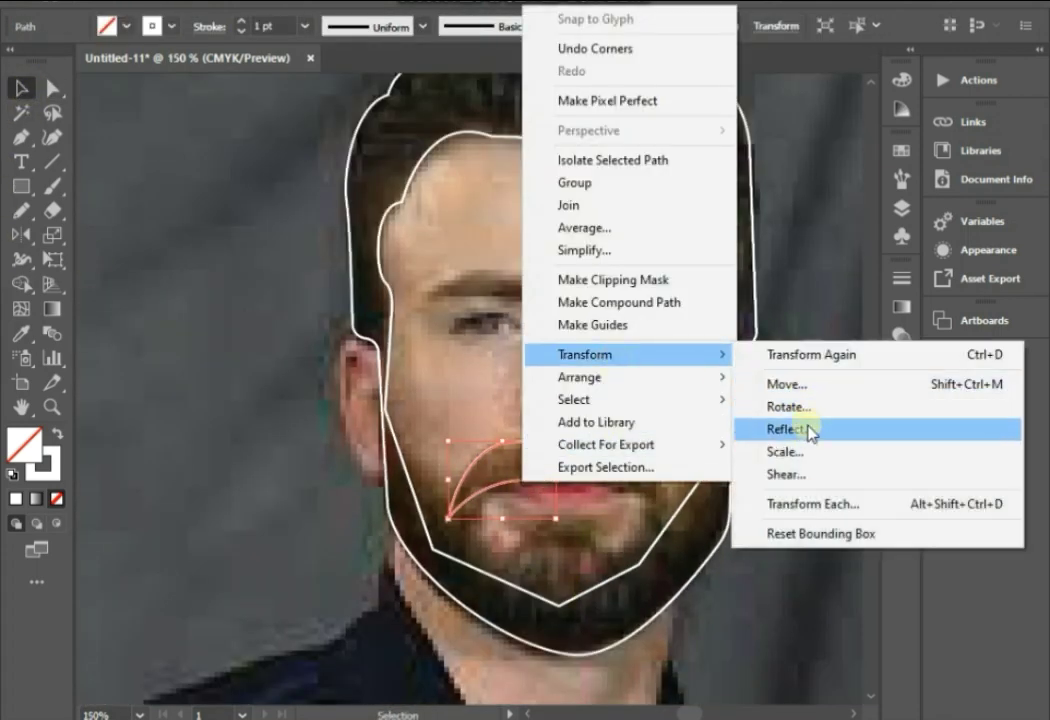
left_click(804, 429)
left_click(445, 490)
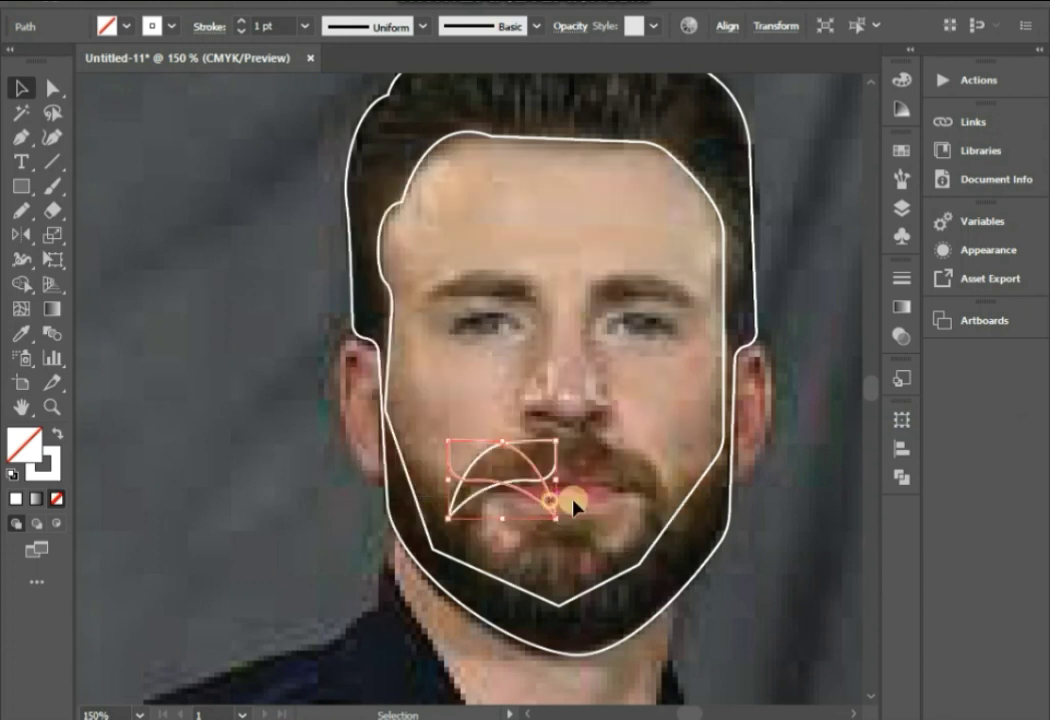
left_click_drag(582, 508, 667, 505)
left_click(745, 570)
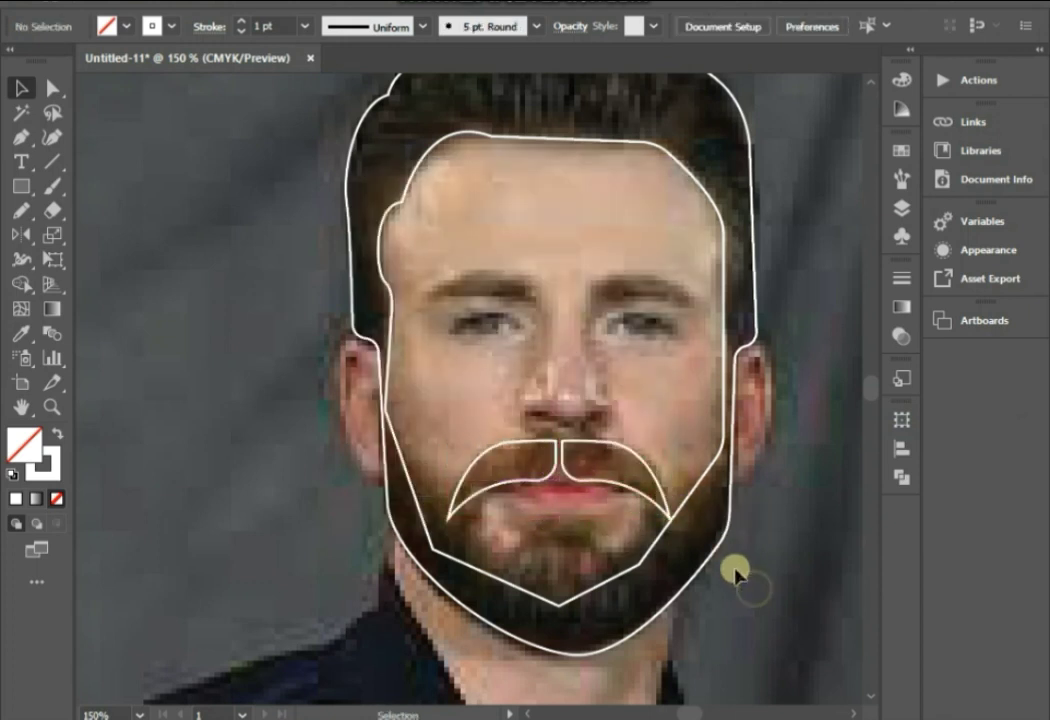
key("ctrl+minus")
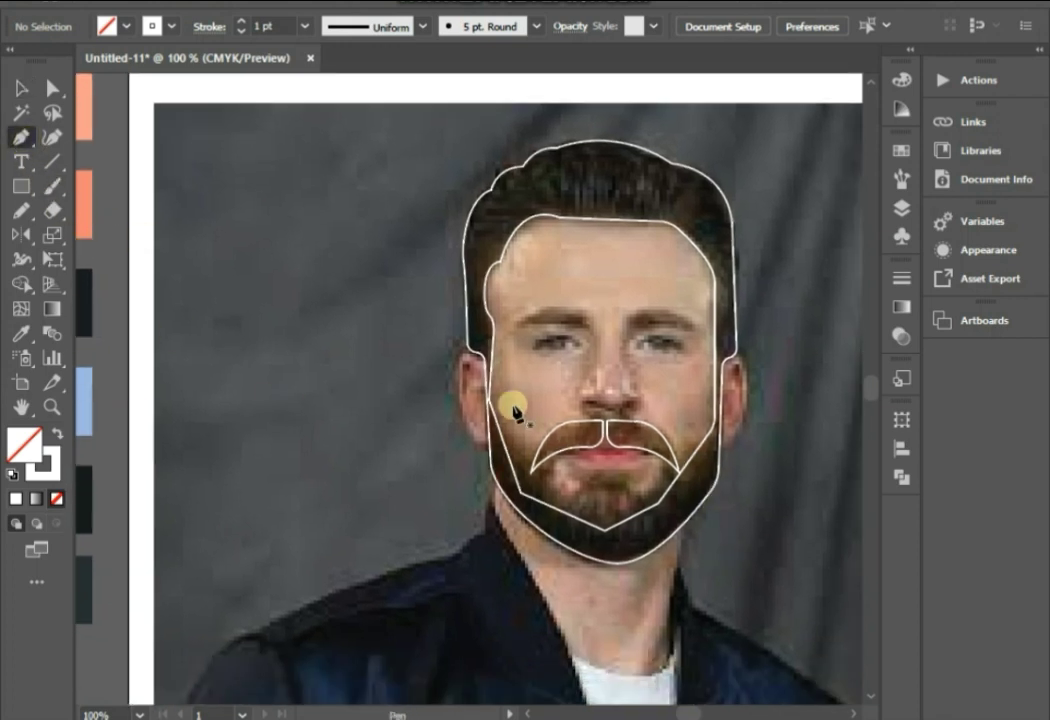
- Draw a path from the left jaw, wavy under the mouth, out around the neck and back
left_click_drag(488, 399, 538, 456)
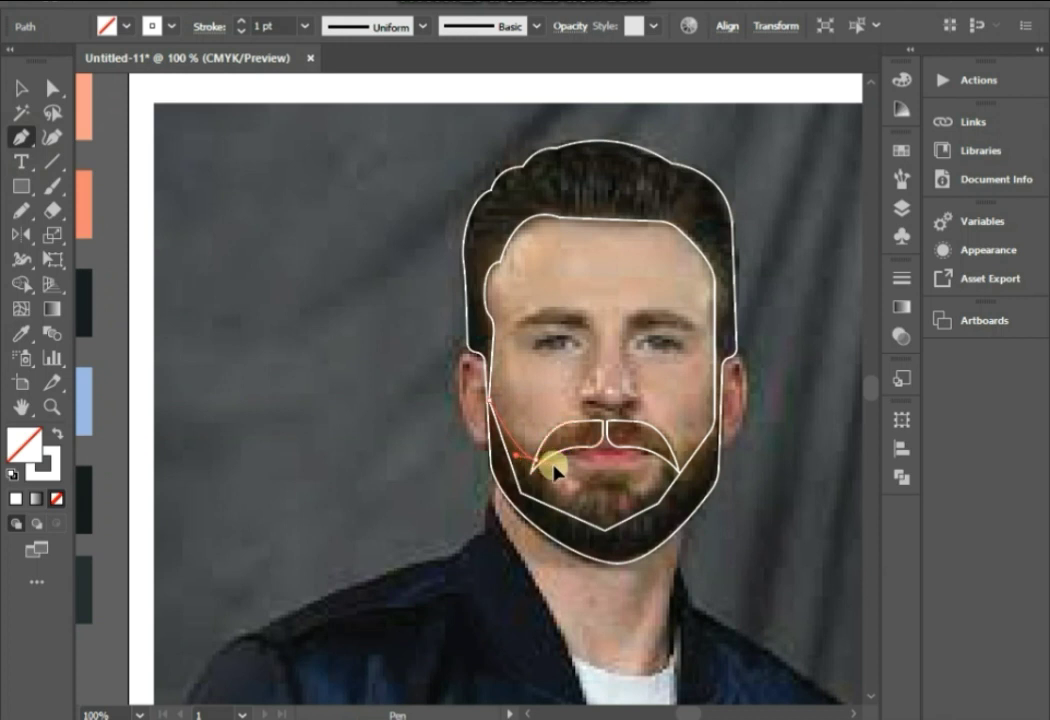
mouse_move(553, 470)
left_mouse_down()
mouse_move(582, 505)
mouse_move(608, 478)
mouse_move(647, 499)
mouse_move(704, 454)
mouse_move(727, 417)
left_mouse_up()
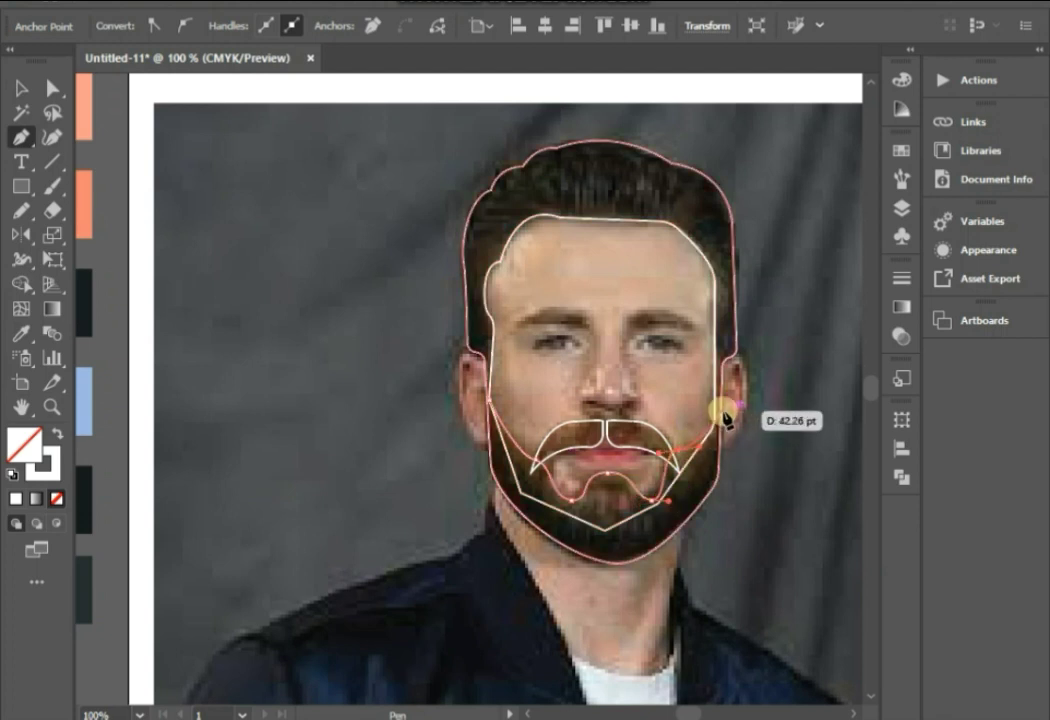
left_click_drag(757, 466, 755, 464)
left_click(642, 643)
left_click(407, 583)
left_click_drag(358, 490, 438, 452)
left_click_drag(489, 400, 491, 402)
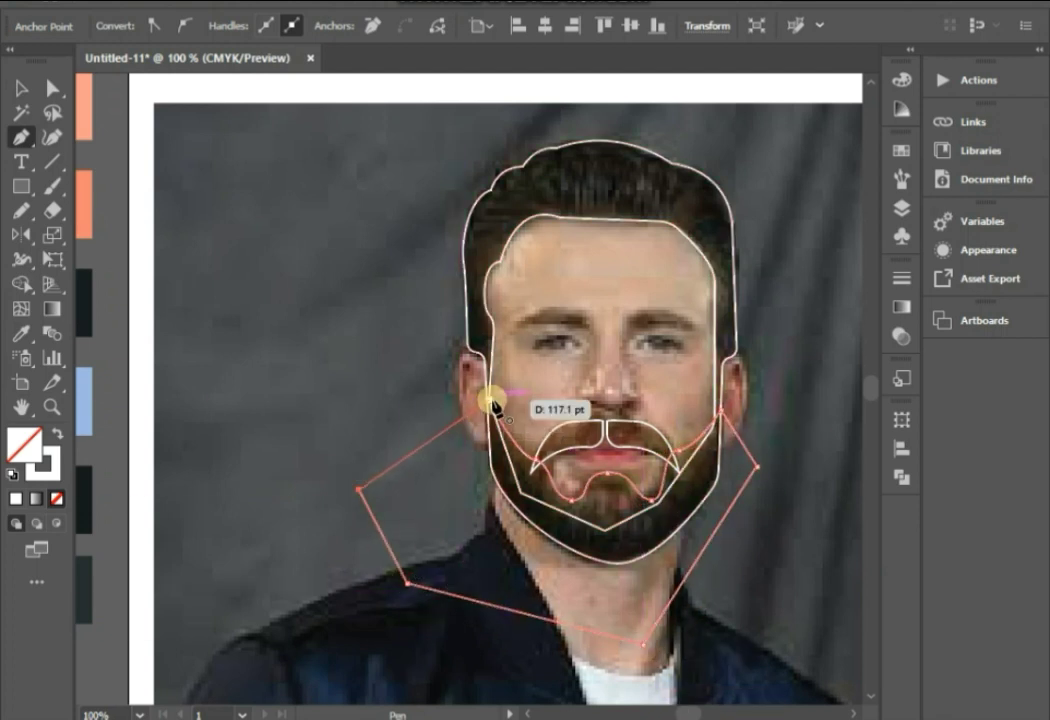
- Delete the stray last segment and join the path's ends into a closed shape
left_click(22, 86)
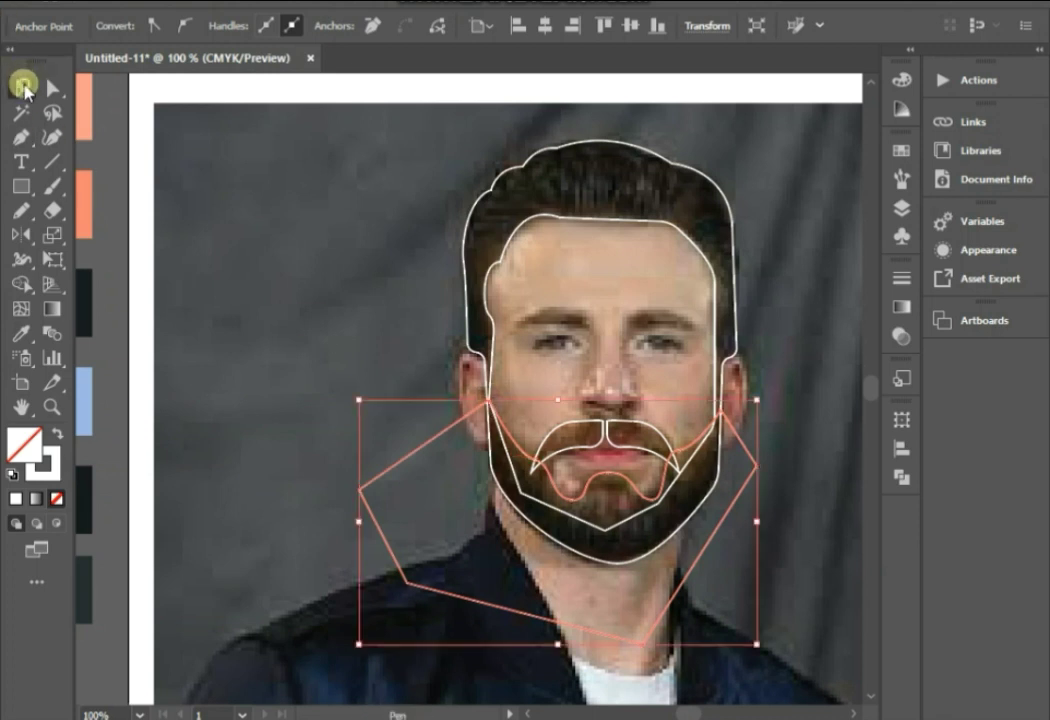
left_click(387, 470, "ctrl")
key("Delete")
key("ctrl+j")
left_click(350, 385)
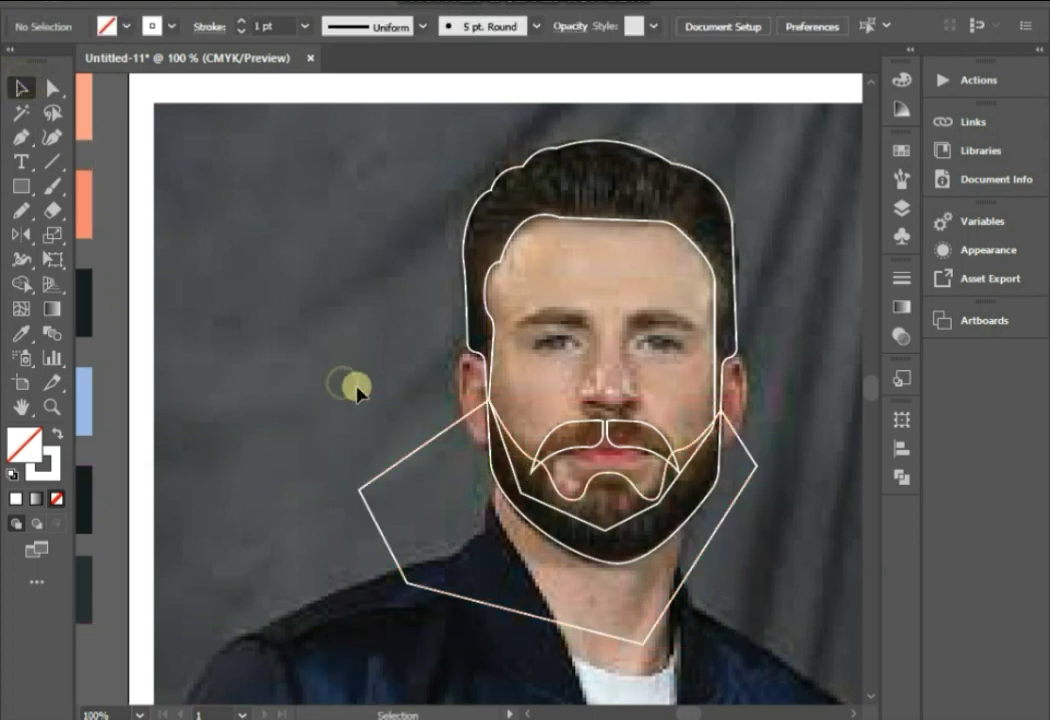
- With Shape Builder, Alt-drag away the shape's regions outside the head, leaving the wavy beard line
left_click_drag(503, 450, 450, 504)
left_click(21, 284)
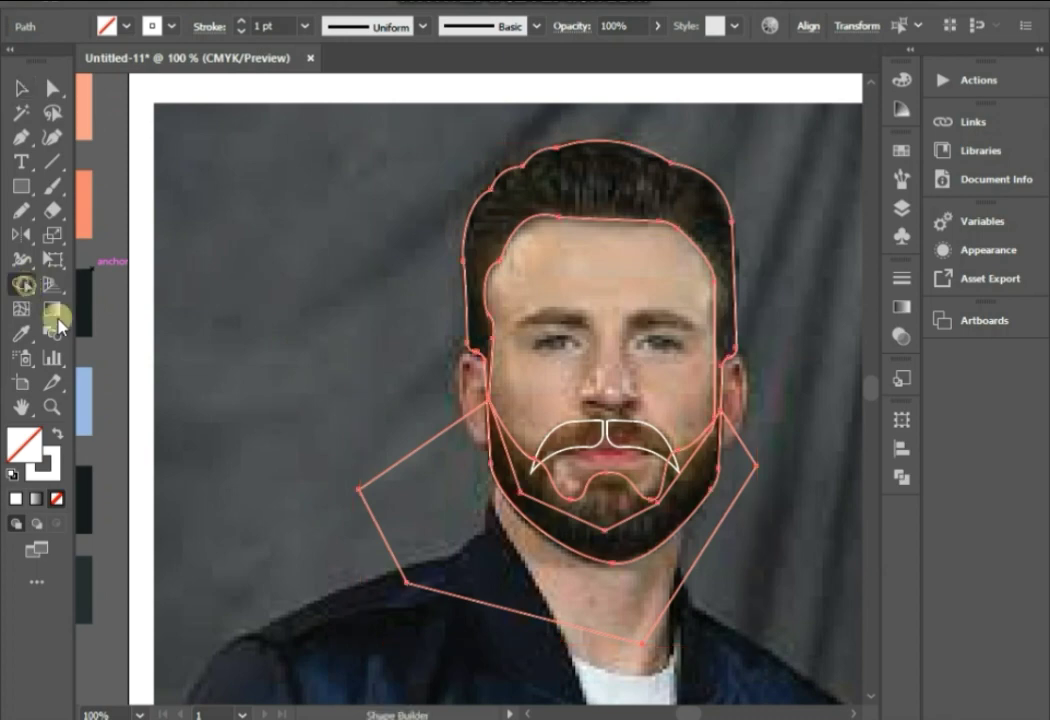
scroll(714, 420, "up", 1)
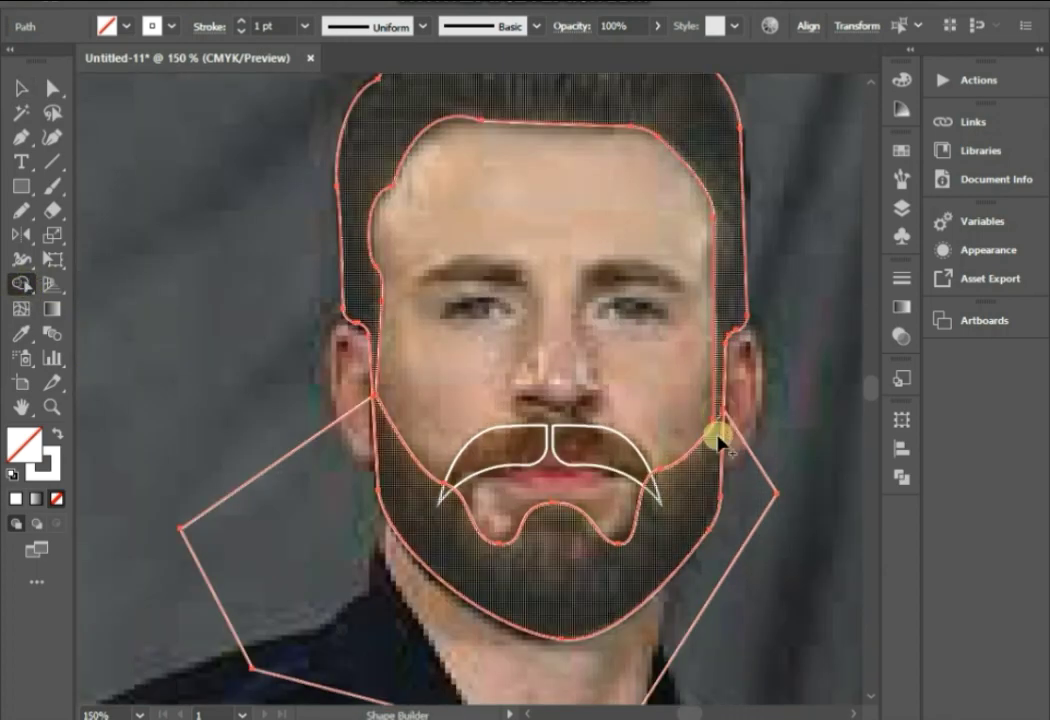
scroll(375, 398, "up", 2)
scroll(375, 433, "up", 1)
scroll(375, 433, "down", 3)
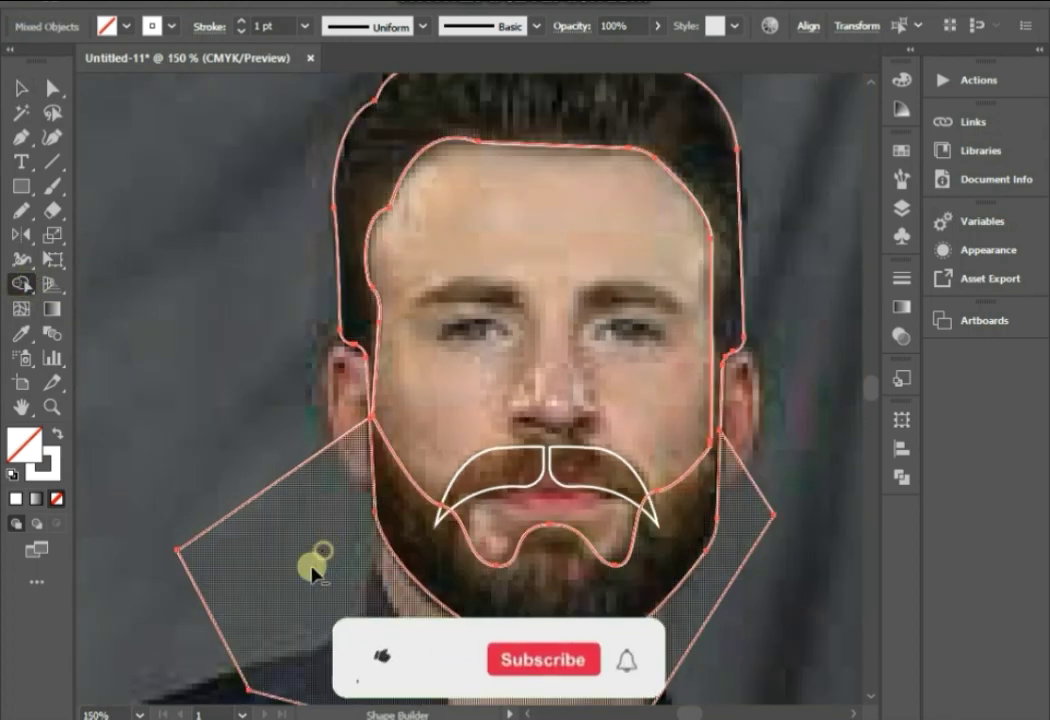
left_click_drag(312, 558, 158, 623)
scroll(209, 584, "down", 1)
scroll(312, 485, "down", 1)
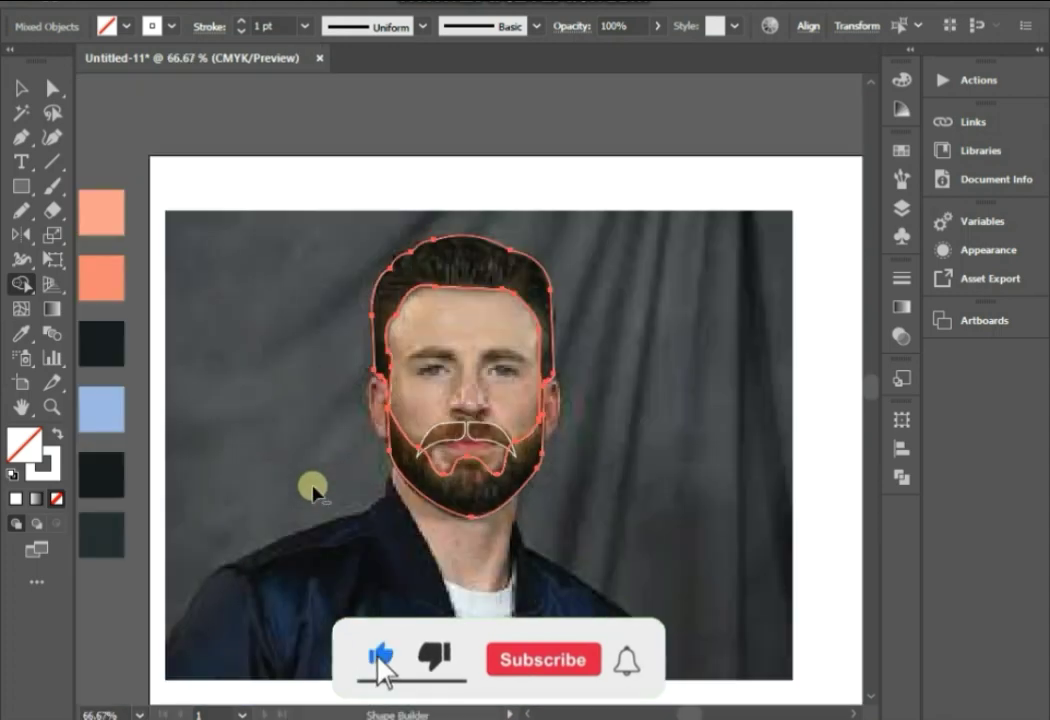
left_click(312, 447)
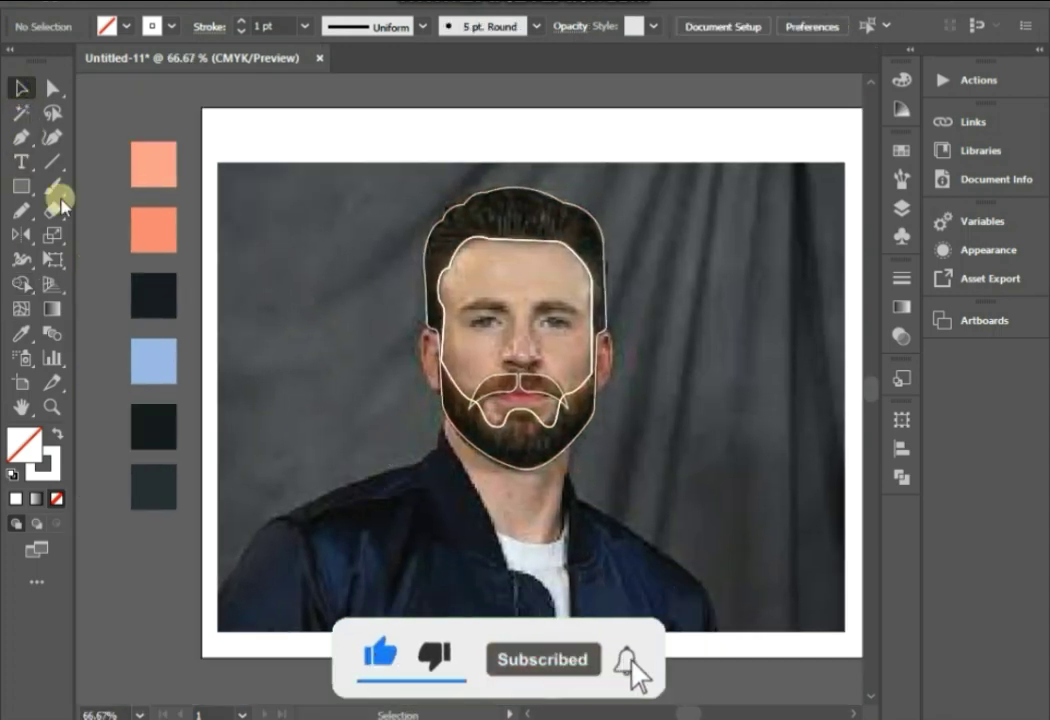
left_click(20, 137)
- Draw cheek dividing outlines at the right and left ears, then select all outlines
scroll(580, 405, "up", 1)
left_click_drag(585, 326, 607, 392)
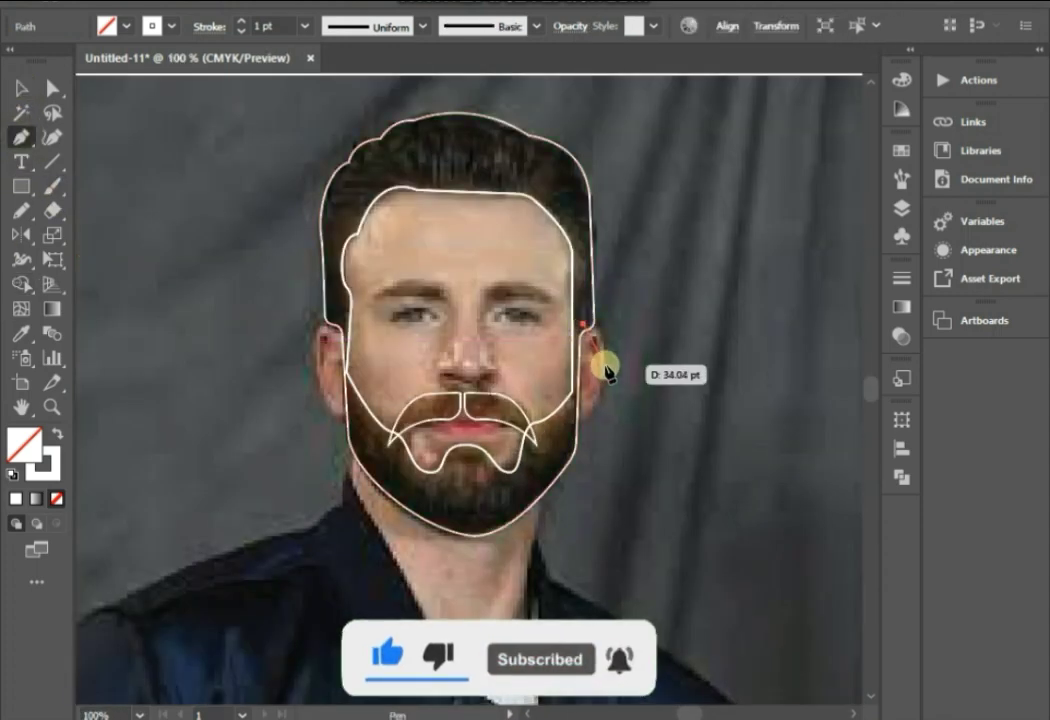
mouse_move(572, 428)
left_mouse_down()
mouse_move(567, 335)
mouse_move(583, 332)
left_mouse_up()
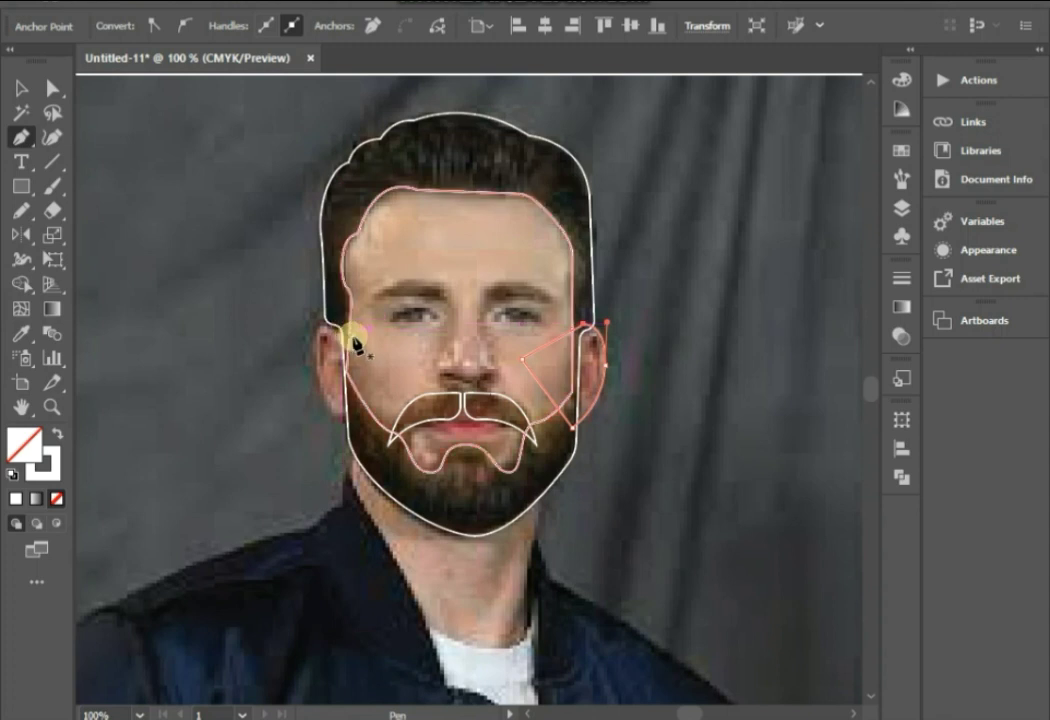
left_click_drag(340, 338, 316, 340)
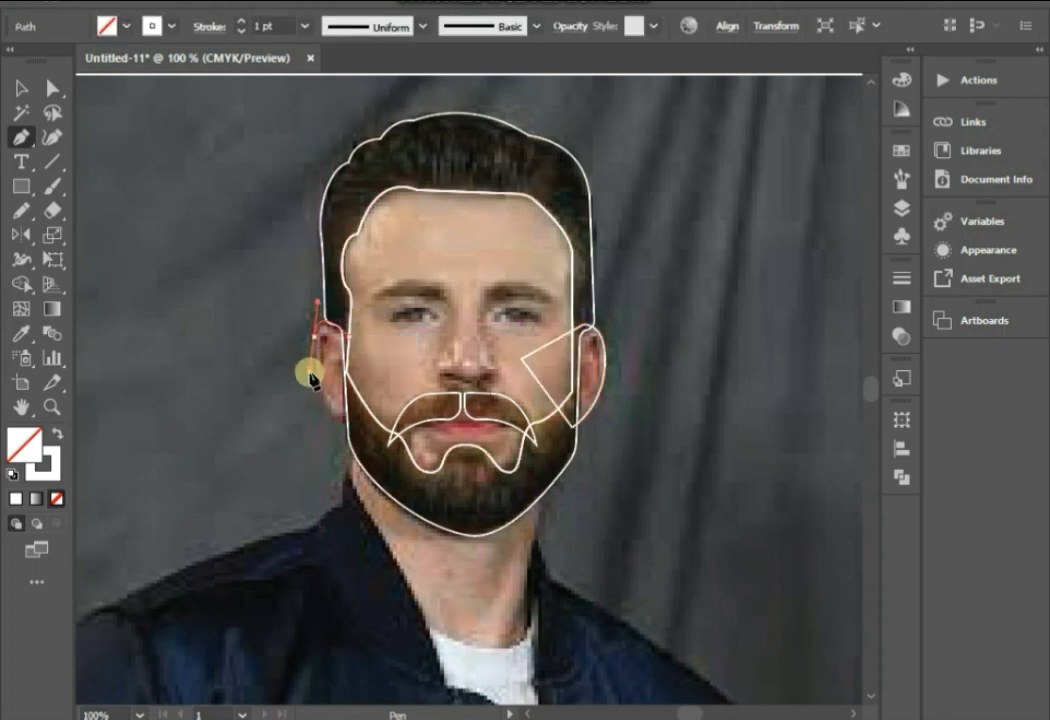
left_click_drag(348, 427, 376, 422)
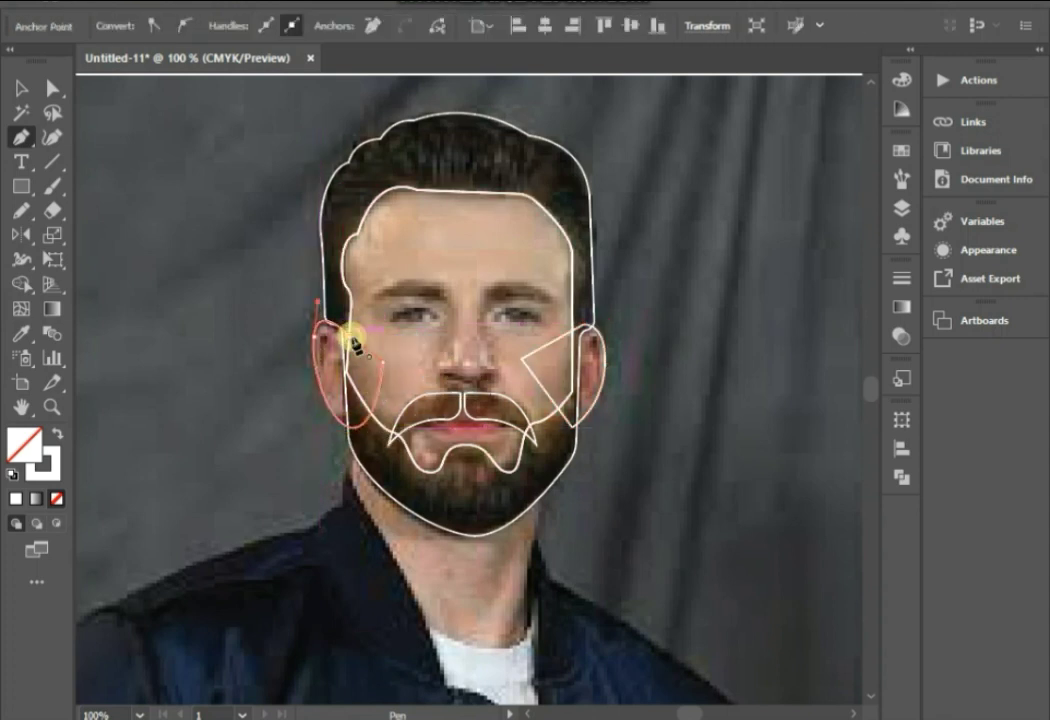
left_click(25, 92)
left_click_drag(649, 485, 417, 445)
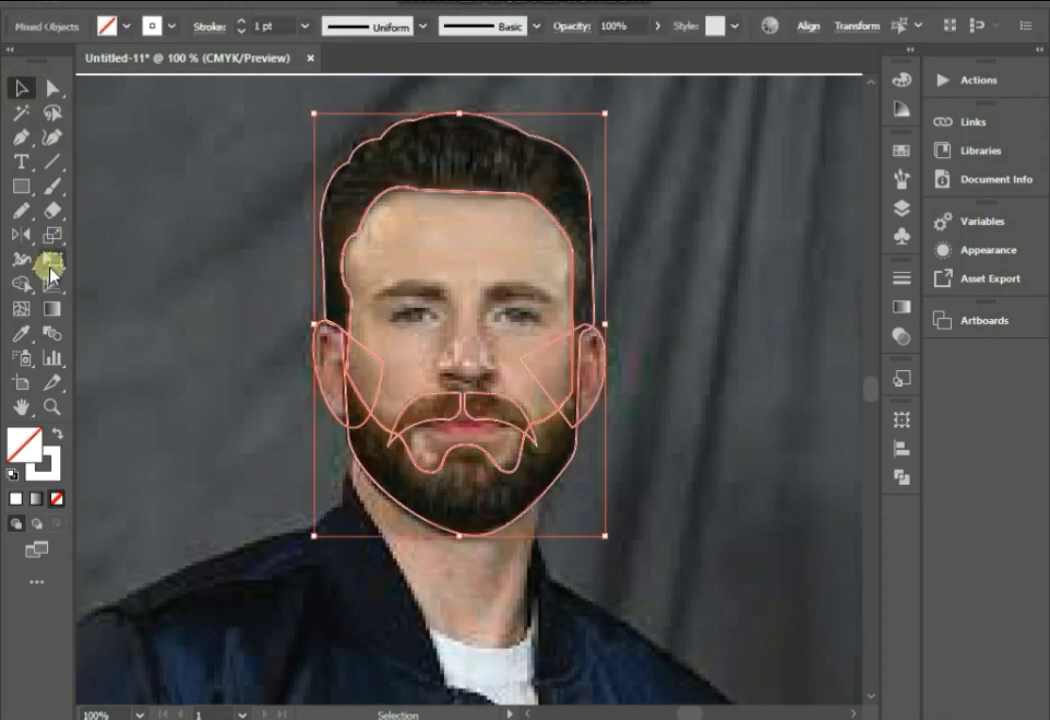
- Shape Builder-merge the right cheek wedge into the face region, then deselect
left_click(20, 283)
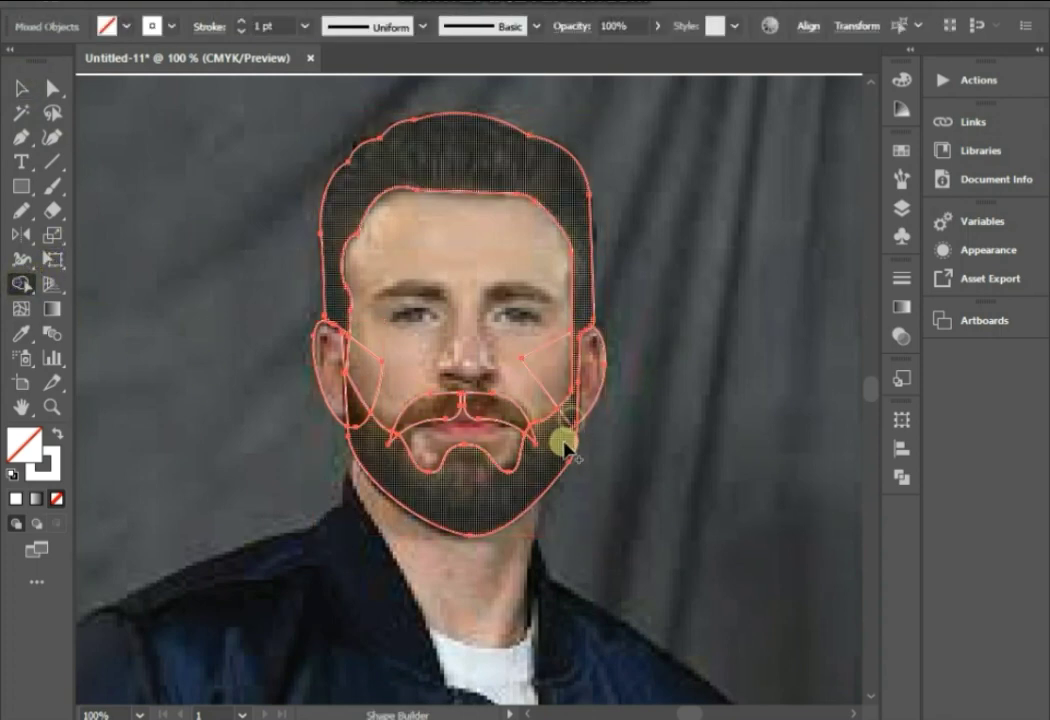
mouse_move(553, 375)
left_mouse_down()
mouse_move(360, 368)
mouse_move(352, 403)
left_mouse_up()
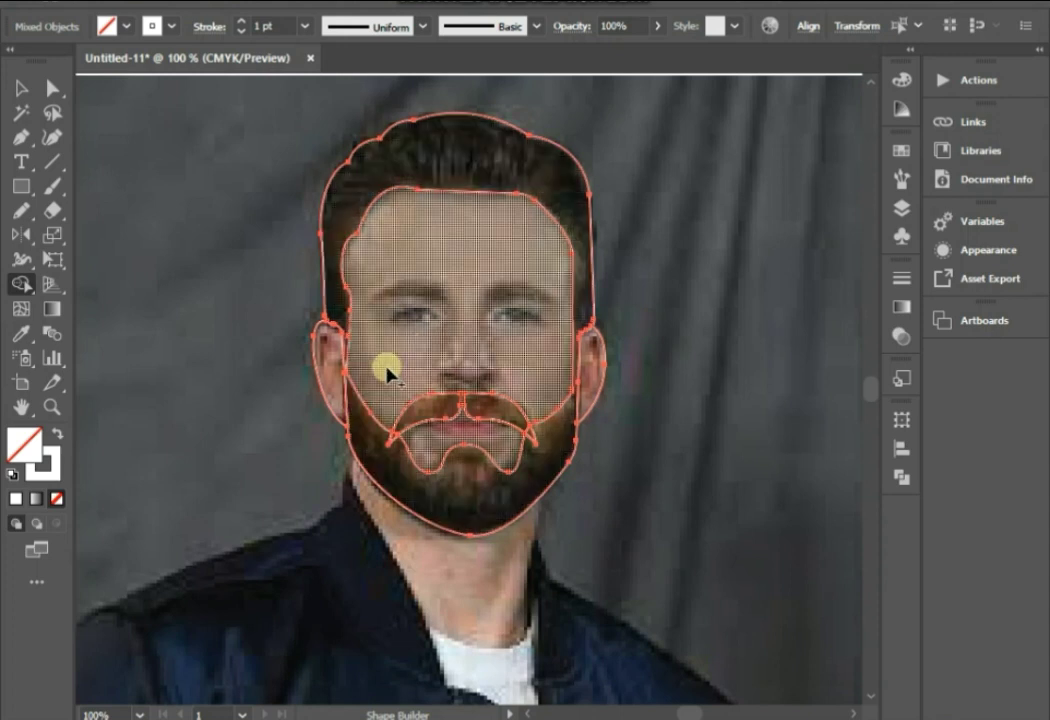
left_click(20, 89)
left_click(255, 252)
- Trace a closed neck outline from the jaw down to the collar and back up
scroll(253, 455, "down", 1, "alt")
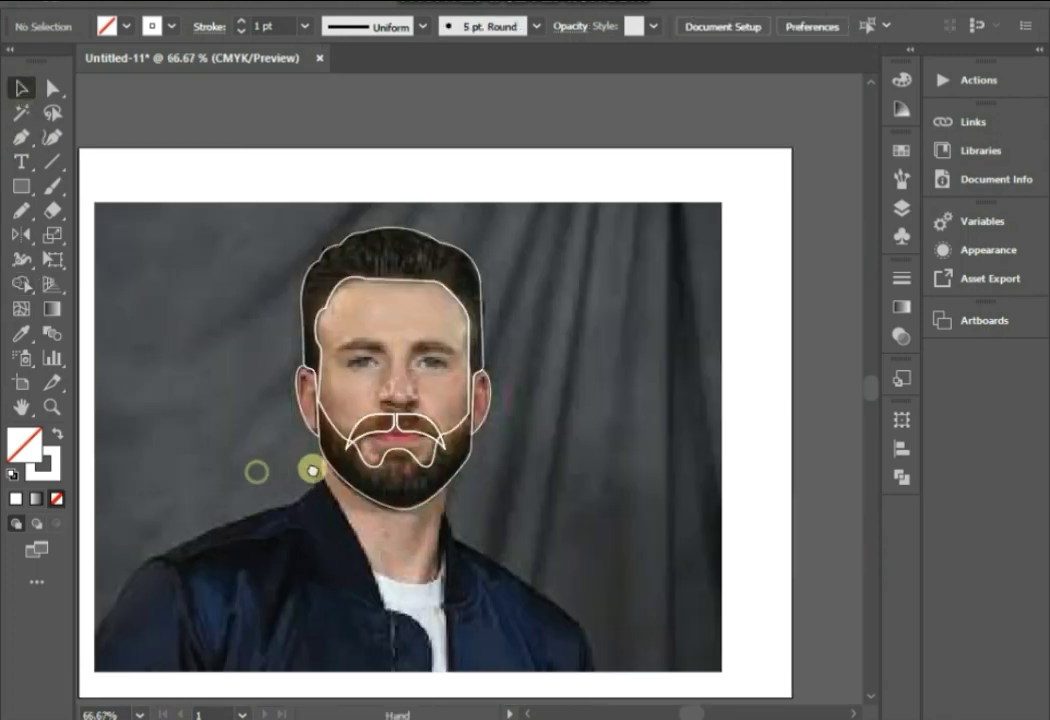
left_click_drag(258, 468, 446, 440)
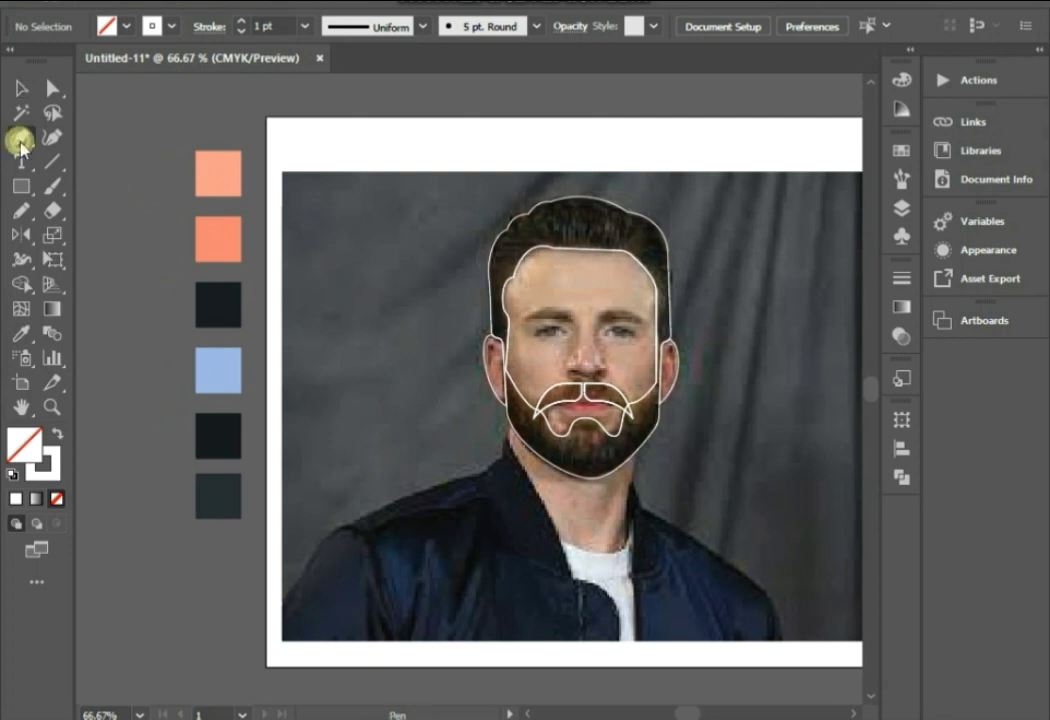
scroll(479, 440, "up", 1, "alt")
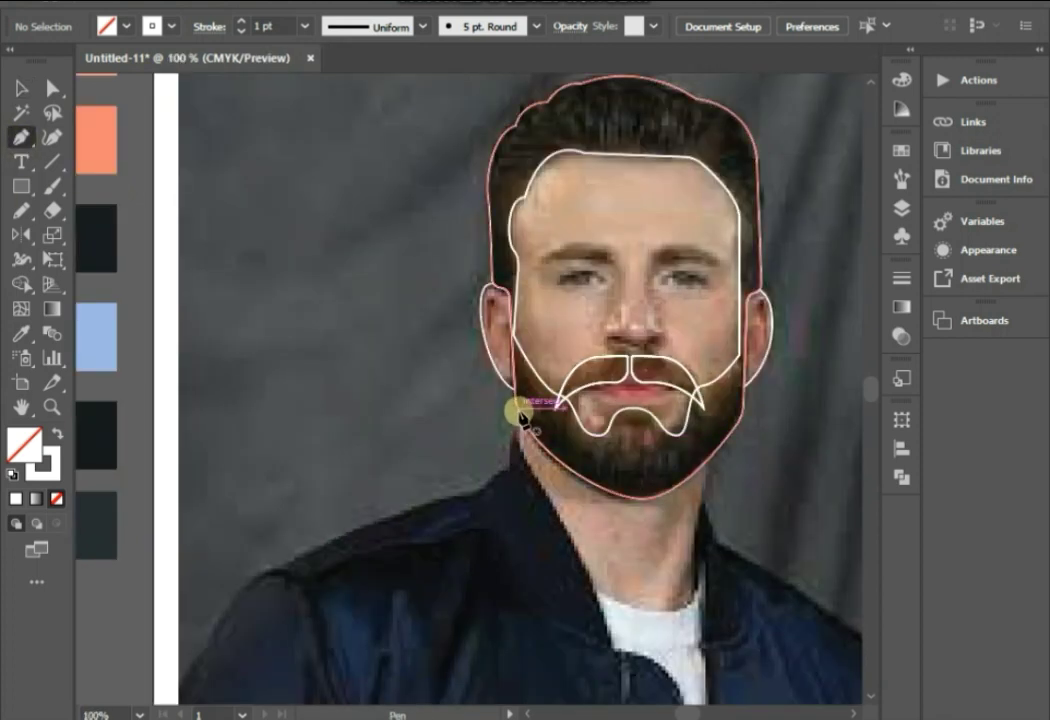
left_click_drag(525, 405, 519, 460)
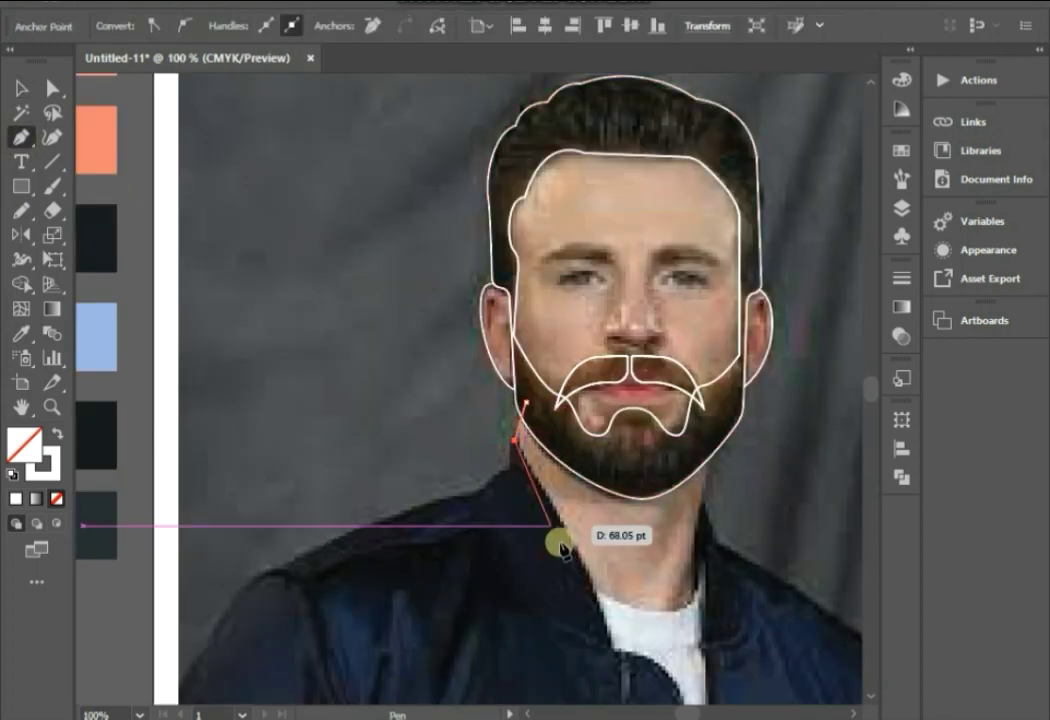
scroll(558, 541, "down", 2)
left_click(595, 544)
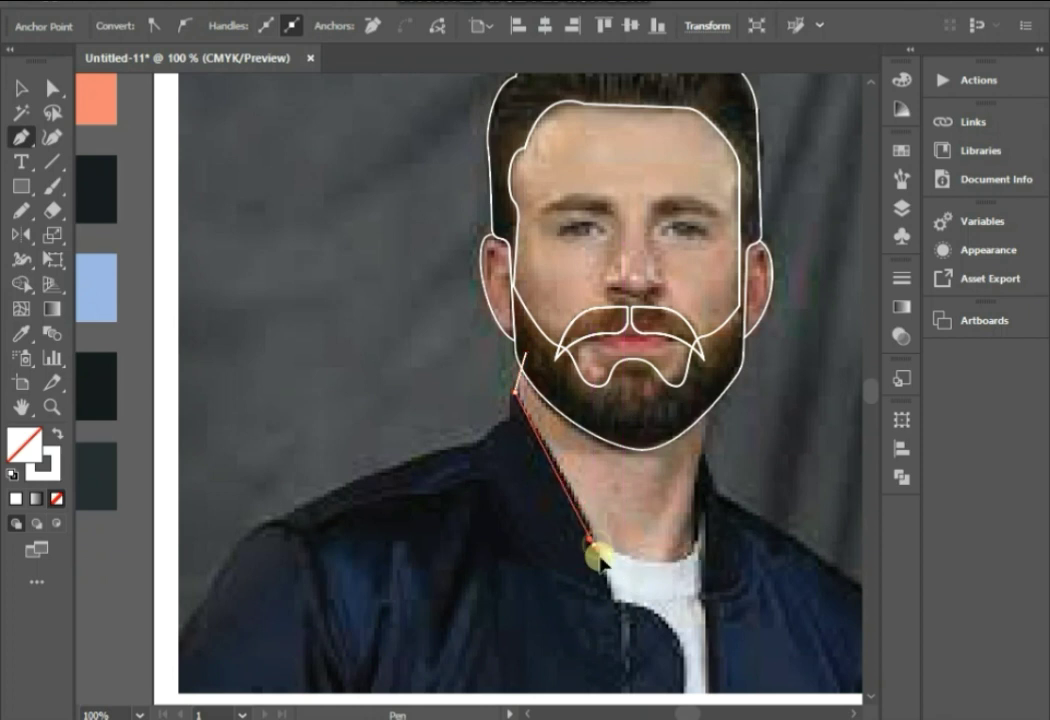
left_click_drag(603, 598, 595, 548)
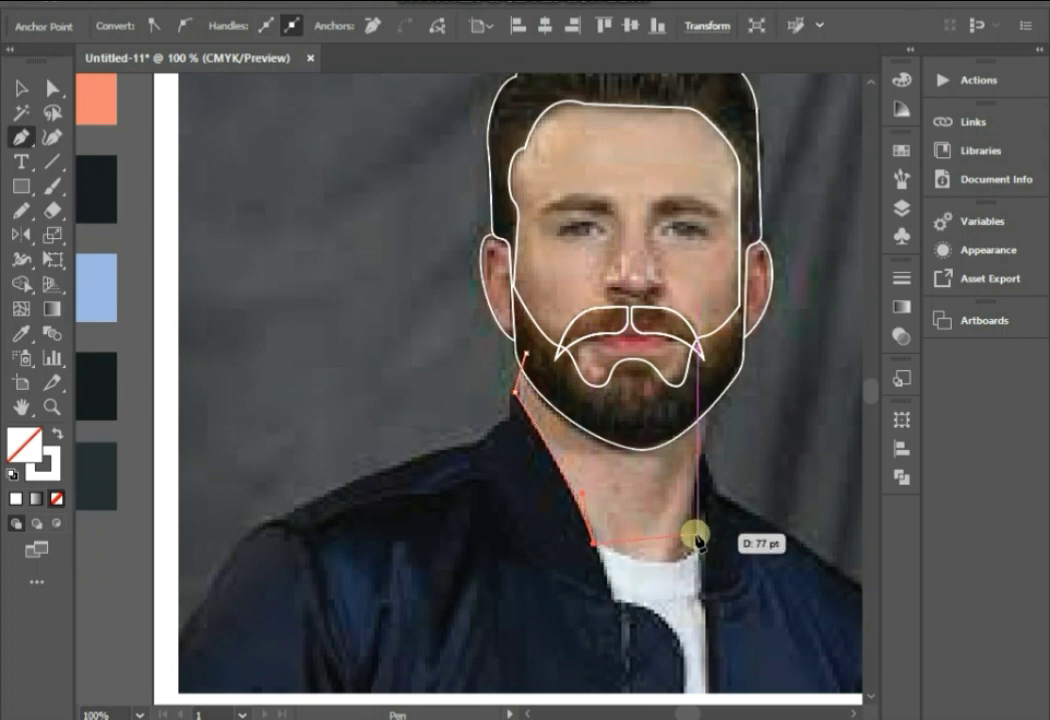
left_click_drag(693, 540, 706, 503)
left_click(703, 398)
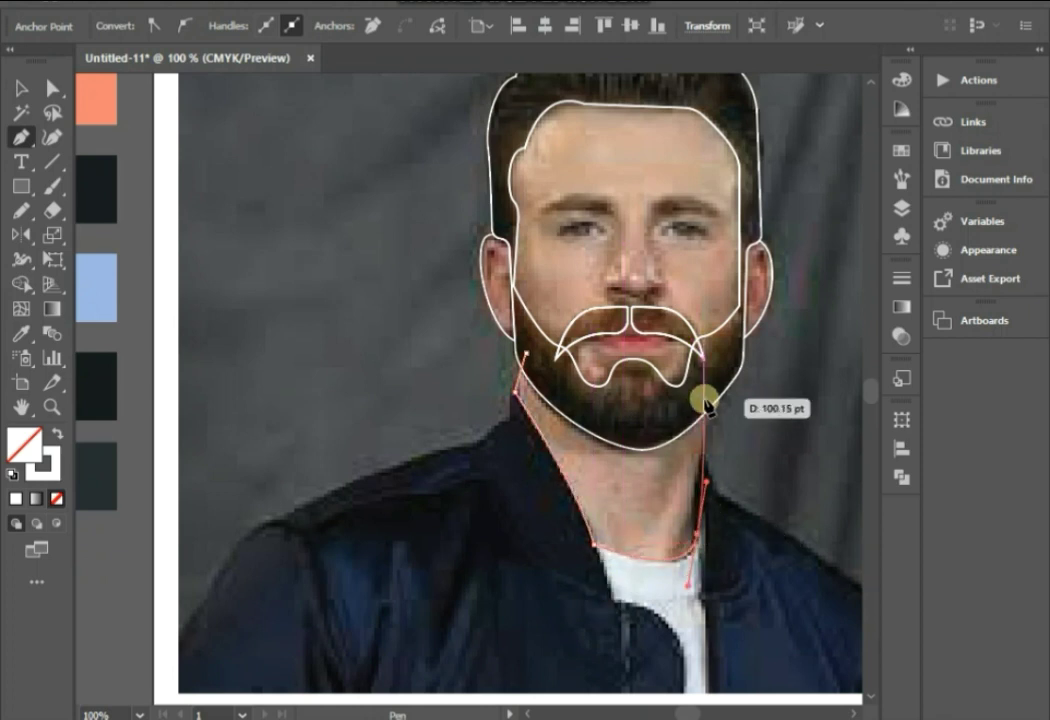
left_click_drag(515, 393, 527, 355)
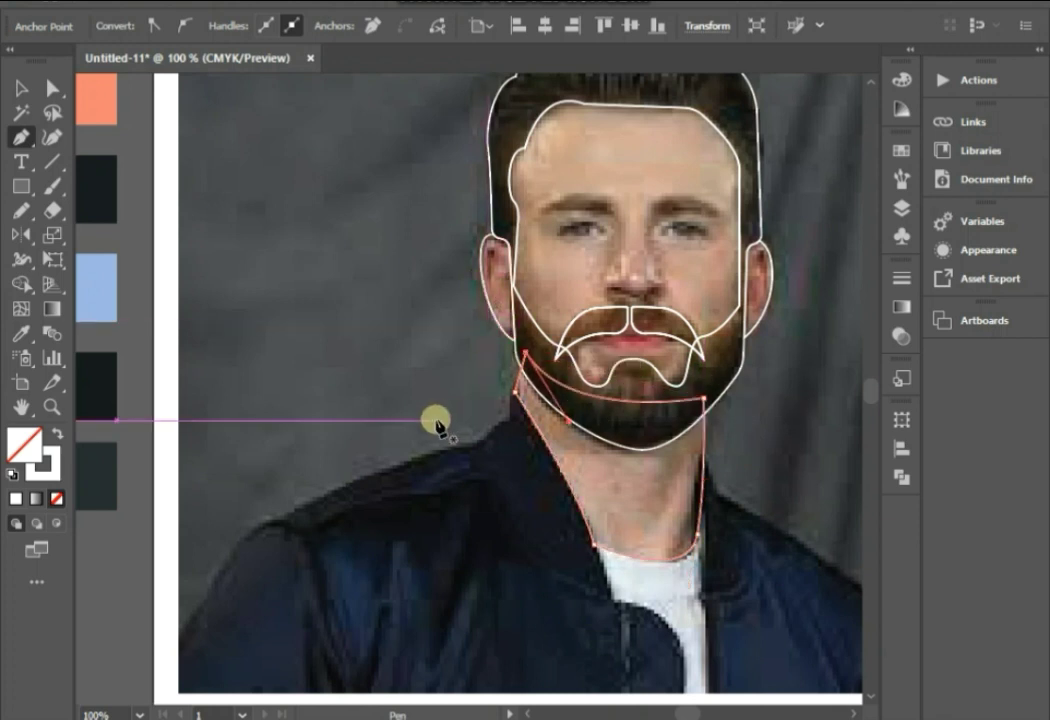
left_click(405, 405, "ctrl")
- Begin a new outline at the shirt collar
scroll(590, 513, "down", 1)
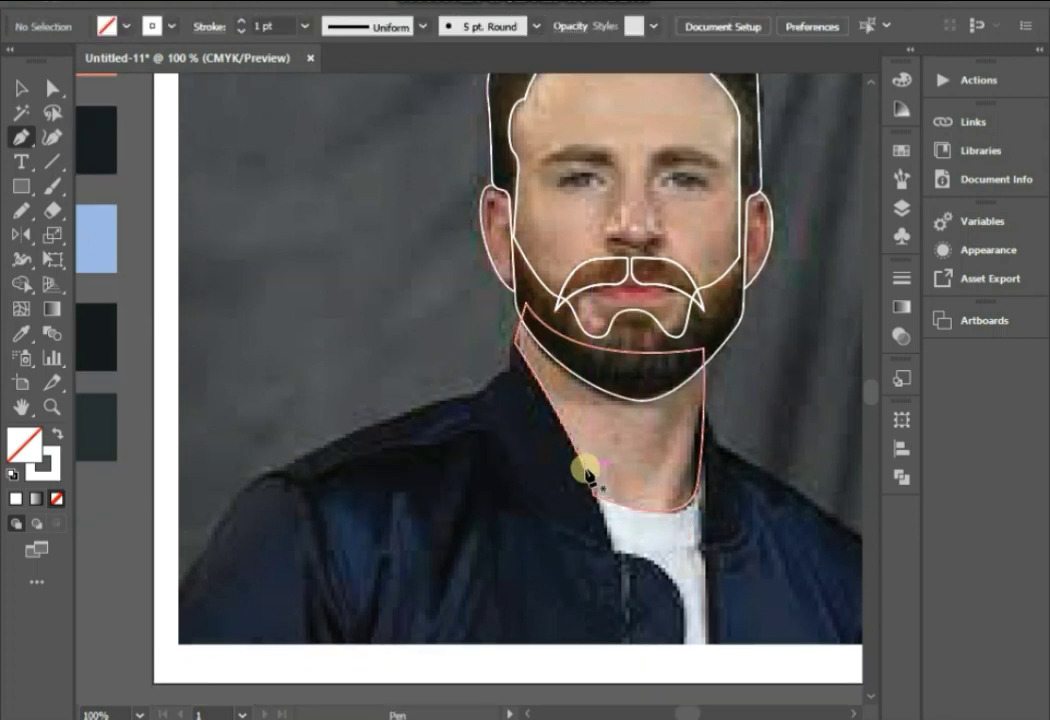
mouse_move(584, 467)
left_mouse_down()
mouse_move(617, 563)
mouse_move(652, 593)
left_mouse_up()
scroll(652, 593, "down", 2)
- Finish the shirt outline beneath the neck with anchors along its edges
mouse_move(683, 545)
left_mouse_down()
mouse_move(680, 553)
mouse_move(706, 350)
left_mouse_up()
left_click(703, 324)
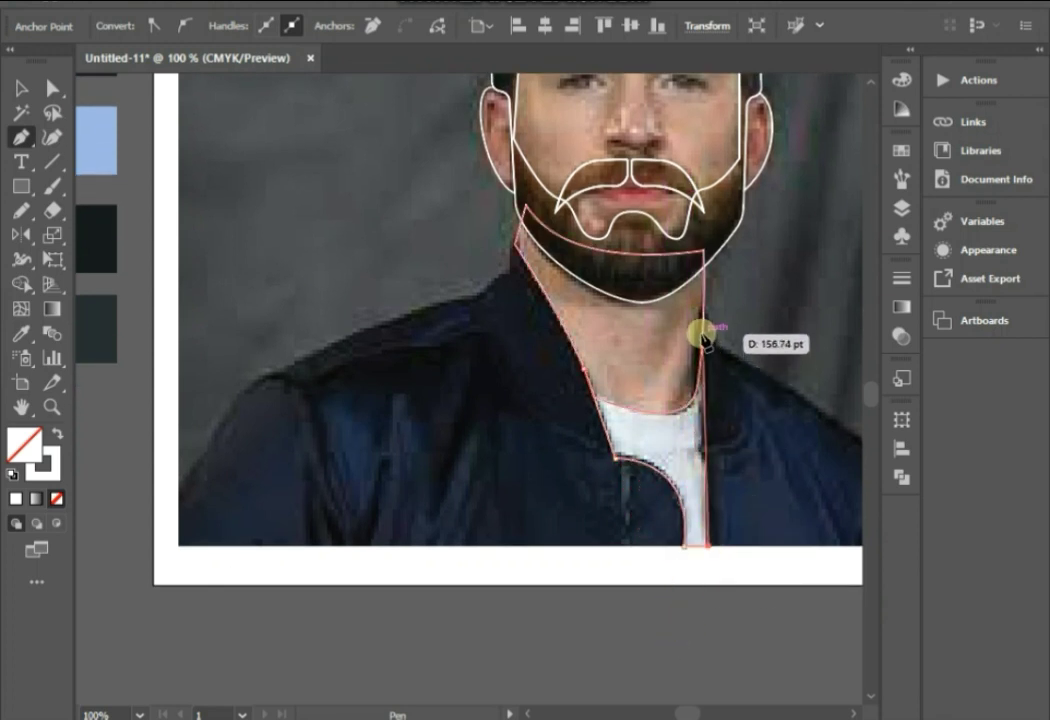
left_click(585, 367)
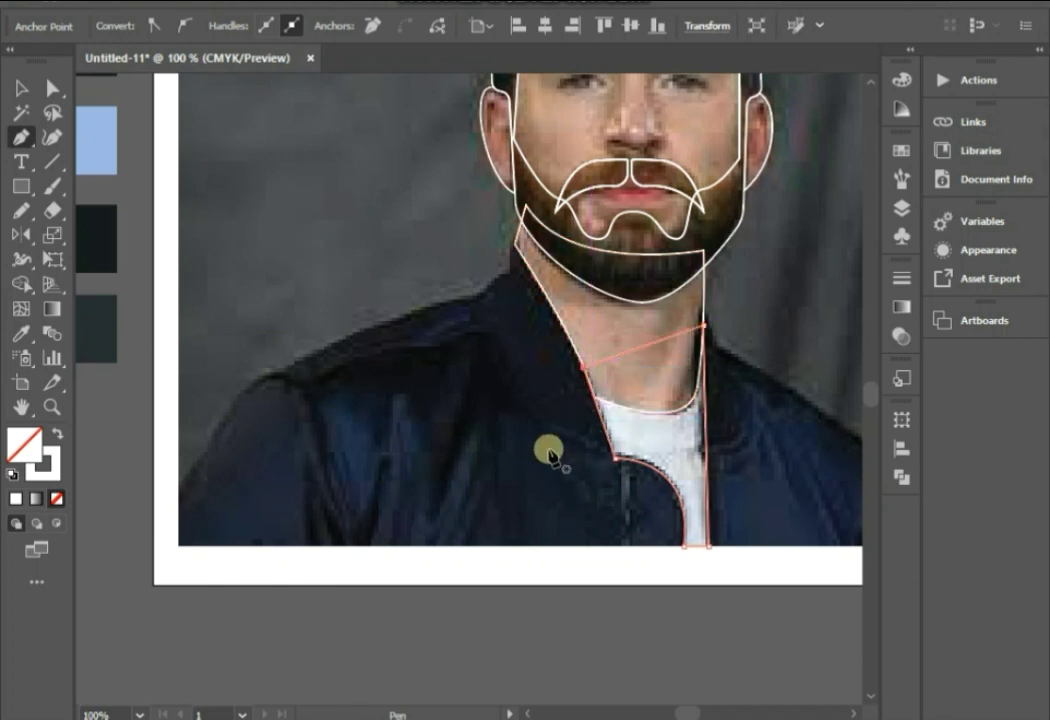
left_click(548, 452, "ctrl")
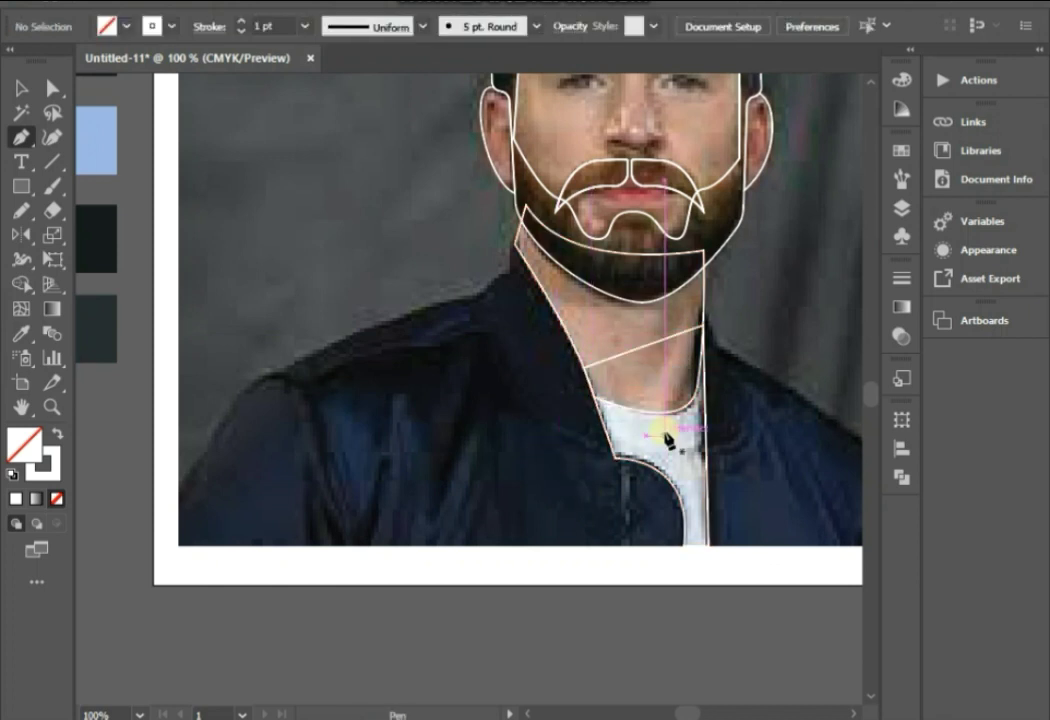
- Trace the left jacket from beside the beard over the shoulder to the bottom, closing it
left_click(513, 243)
left_click(510, 273)
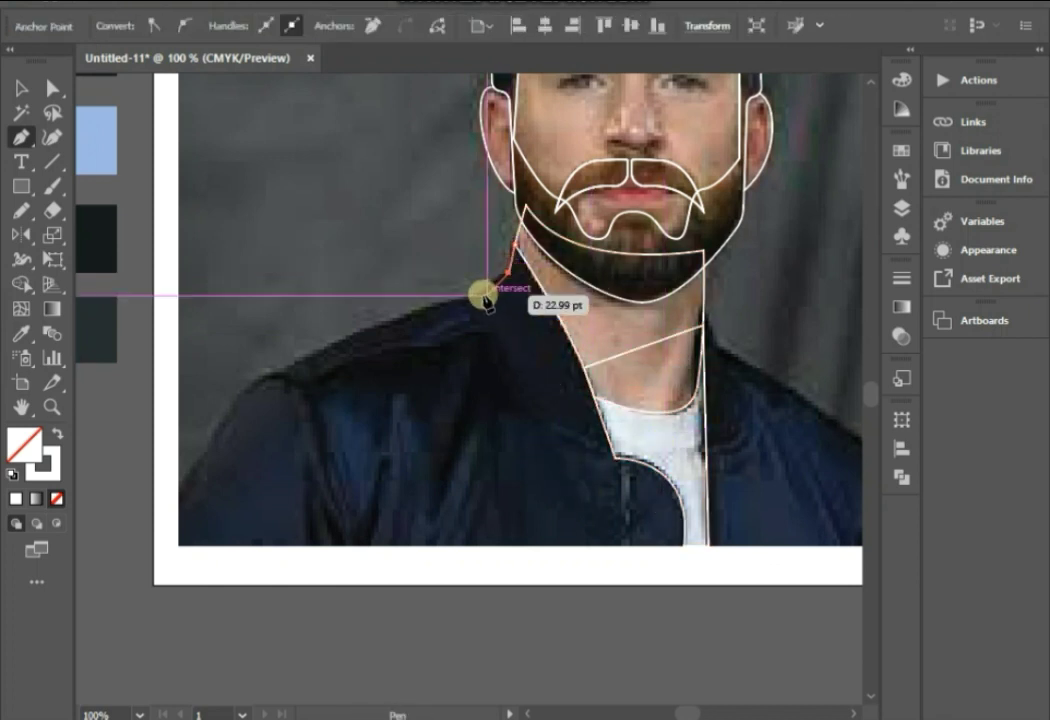
left_click(481, 295)
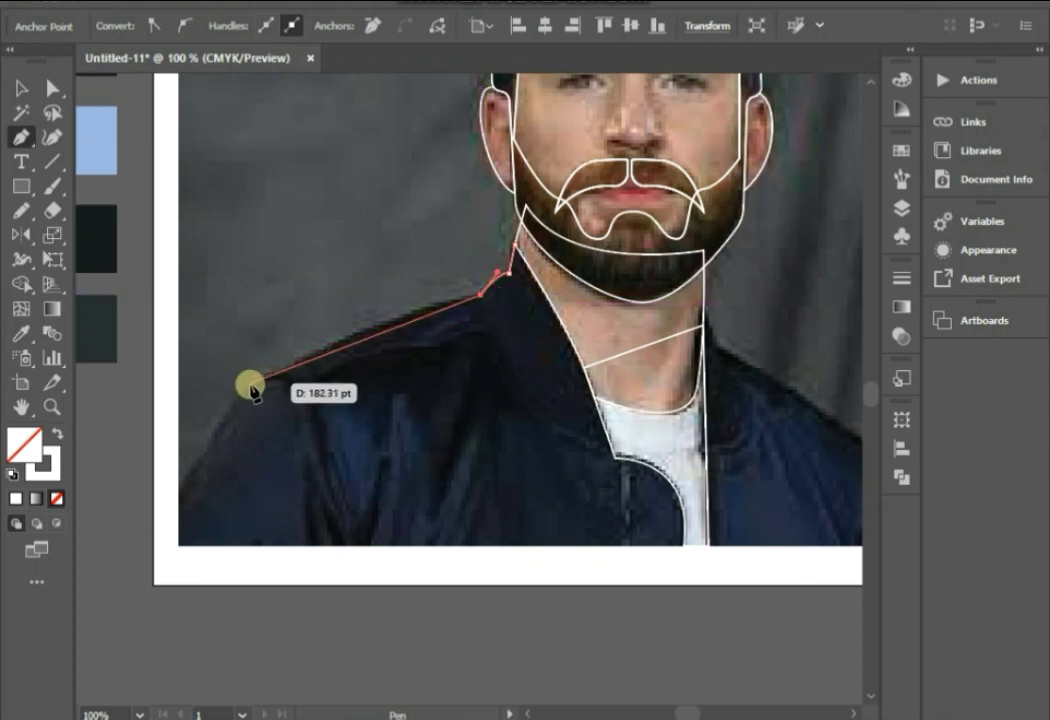
mouse_move(269, 375)
left_mouse_down()
mouse_move(237, 432)
mouse_move(187, 430)
left_mouse_up()
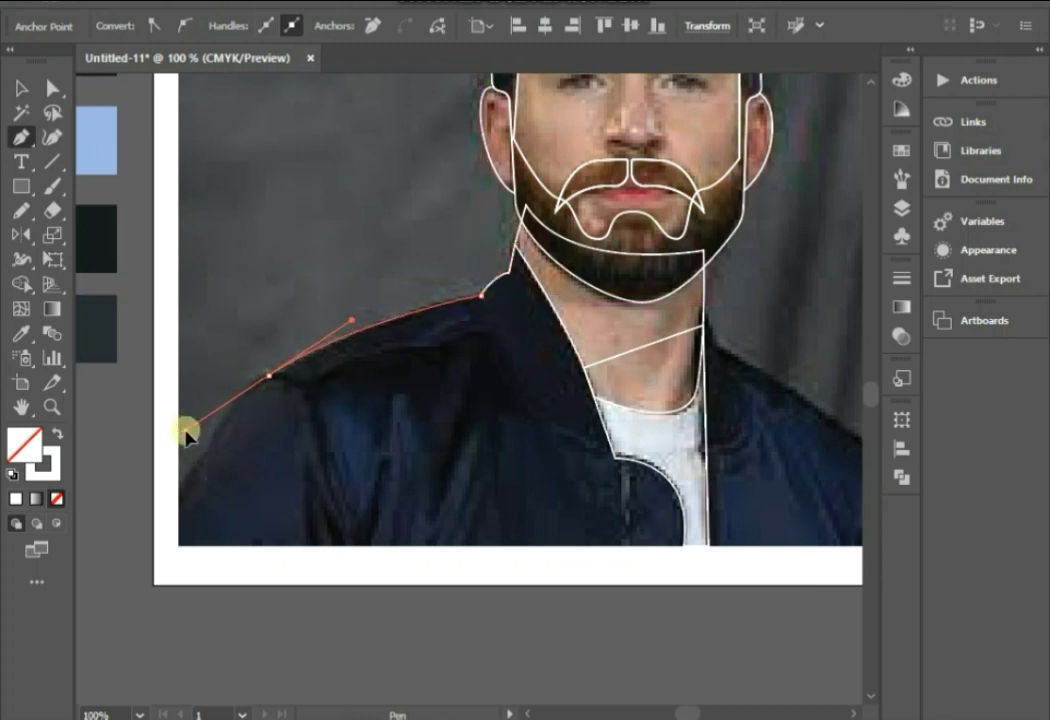
left_click(276, 376)
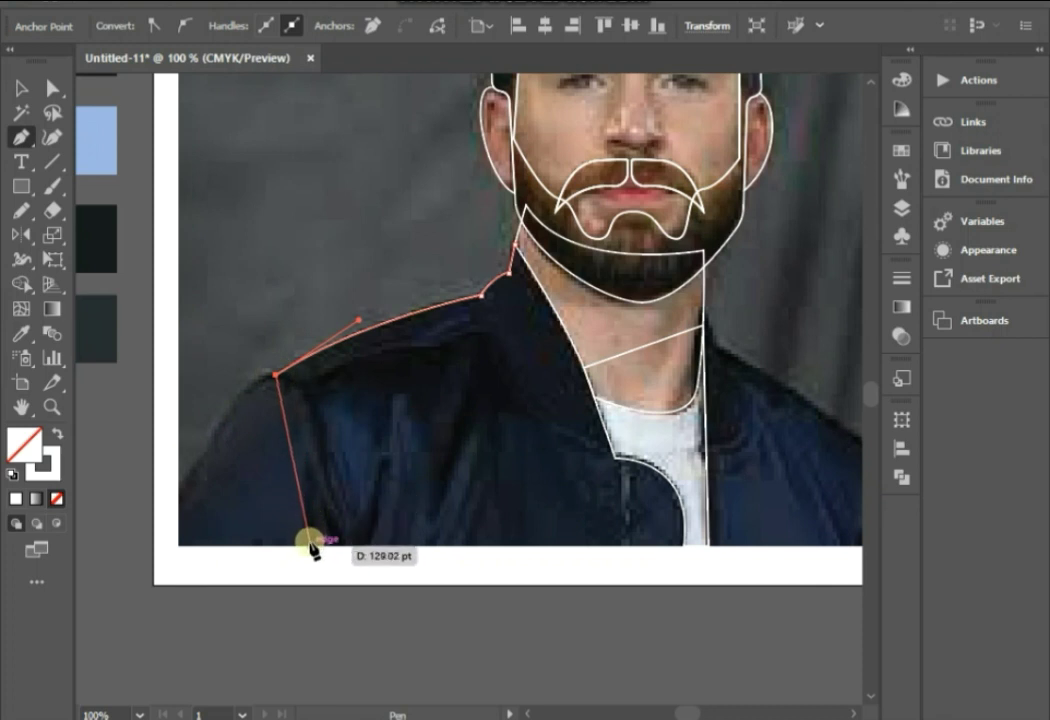
left_click_drag(310, 545, 261, 667)
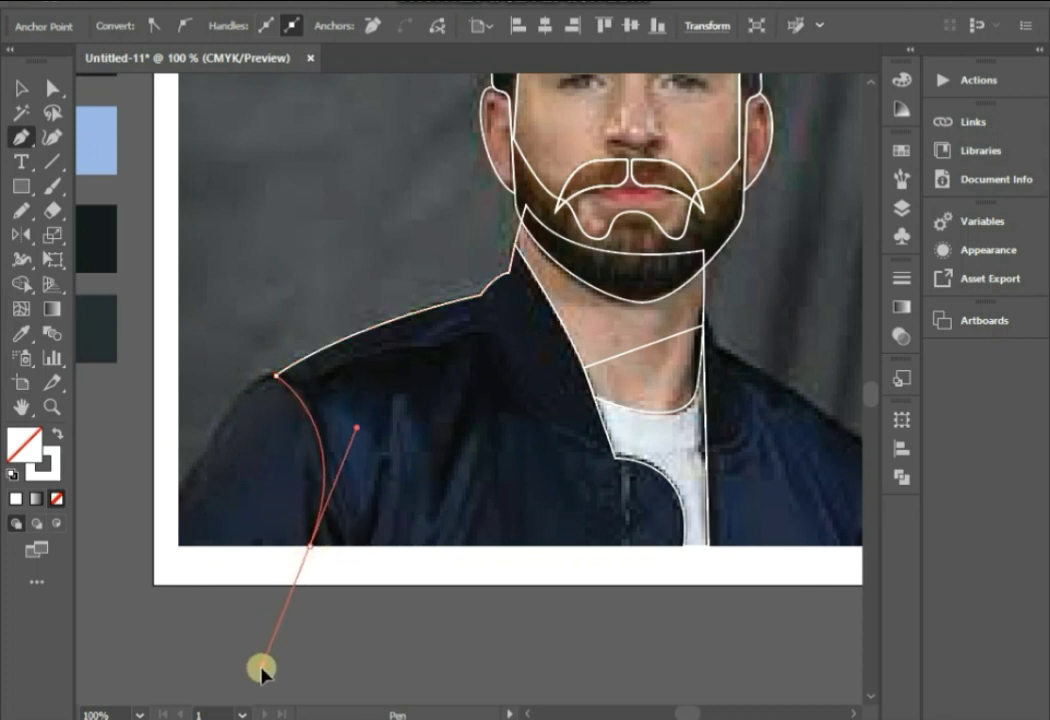
left_click(311, 545)
left_click(684, 545)
left_click(697, 525)
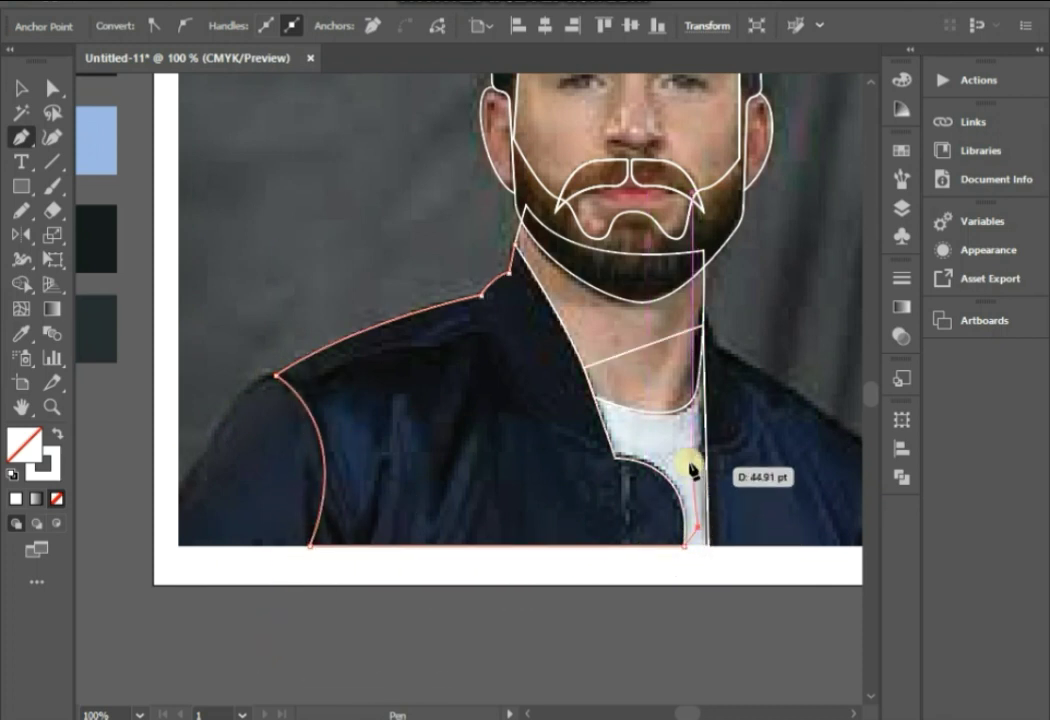
left_click(689, 461)
left_click(646, 385)
left_click_drag(514, 245, 516, 242)
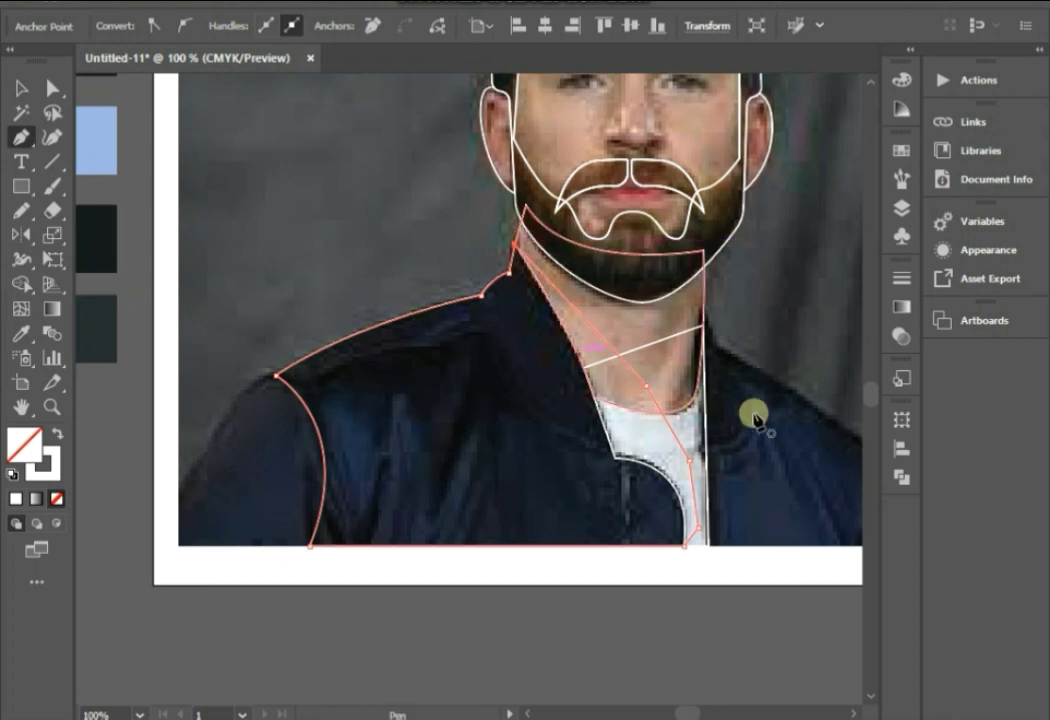
left_click(705, 311)
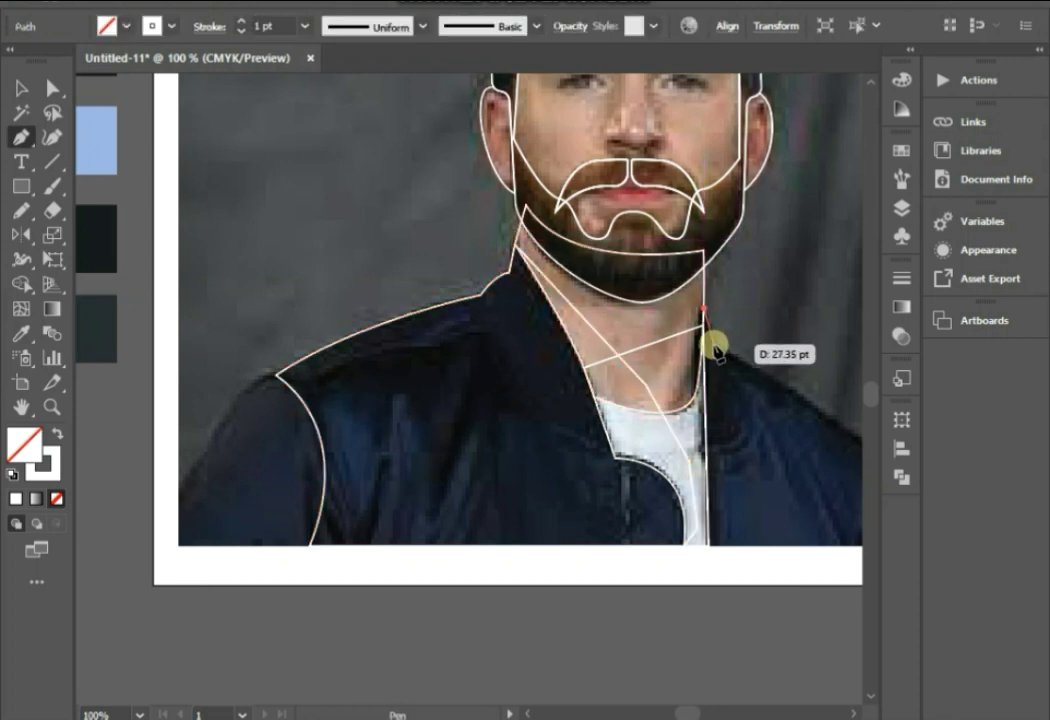
- Trace the right jacket half with the Pen tool, over the shoulder, and close it
left_click(710, 352)
left_click_drag(738, 375, 645, 325)
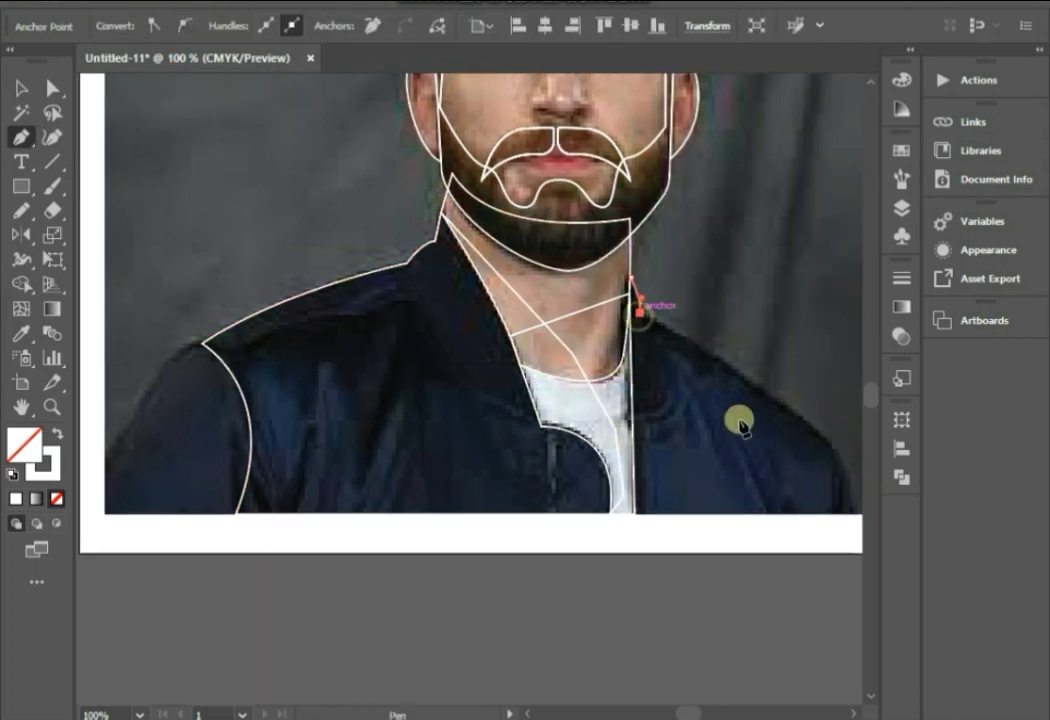
left_click_drag(828, 441, 840, 470)
left_click(841, 514)
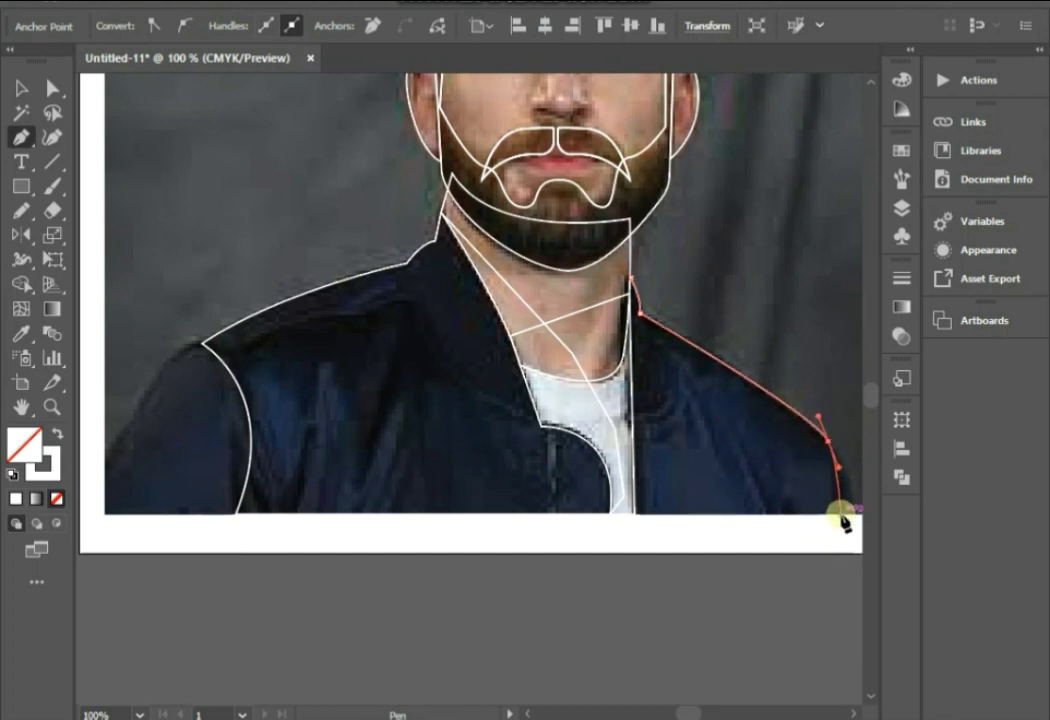
left_click(634, 514)
left_click_drag(605, 410, 628, 314)
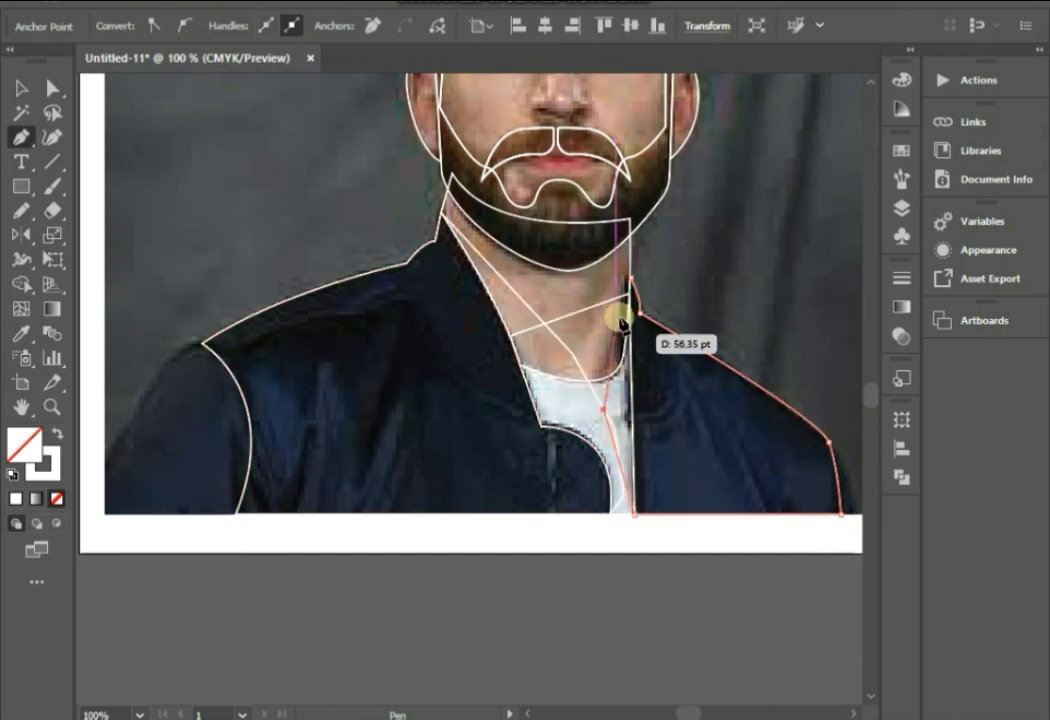
left_click(630, 278)
left_click(632, 640, "ctrl")
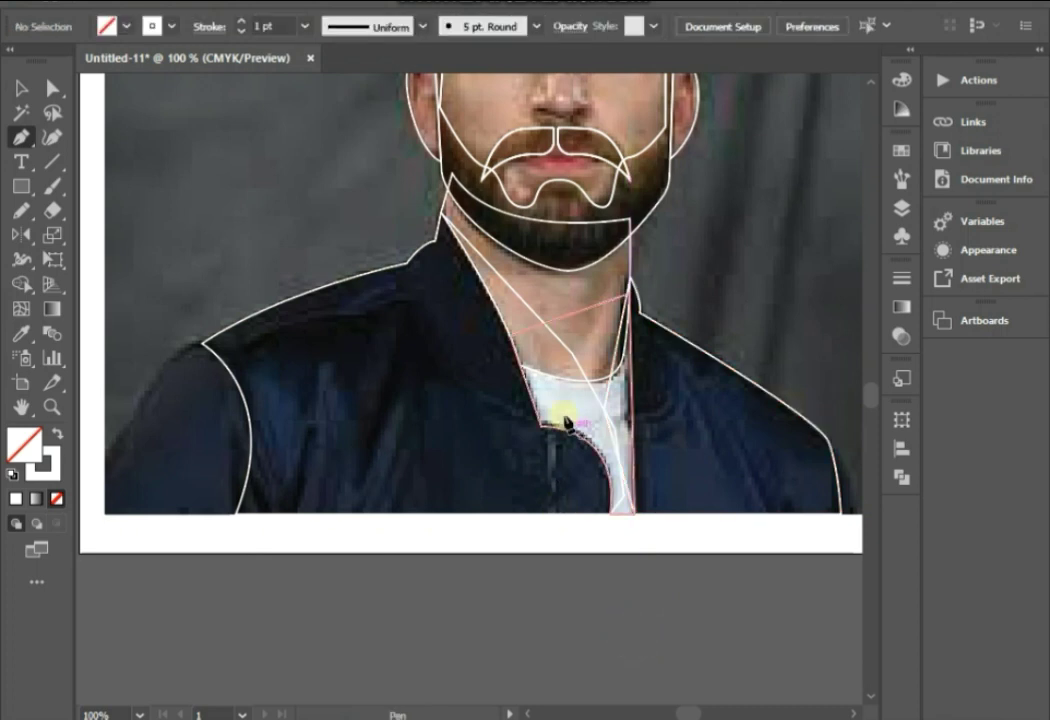
- Draw an open curved line down the jacket's front opening and deselect it
left_click(535, 410)
left_click_drag(553, 522, 548, 602)
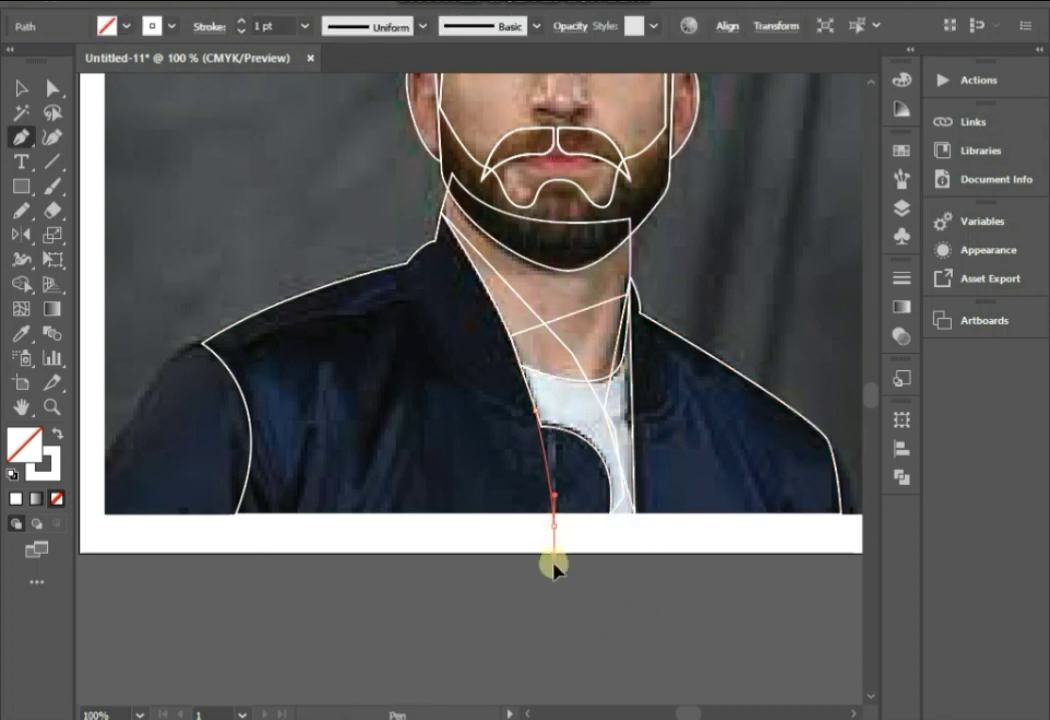
left_click(554, 523)
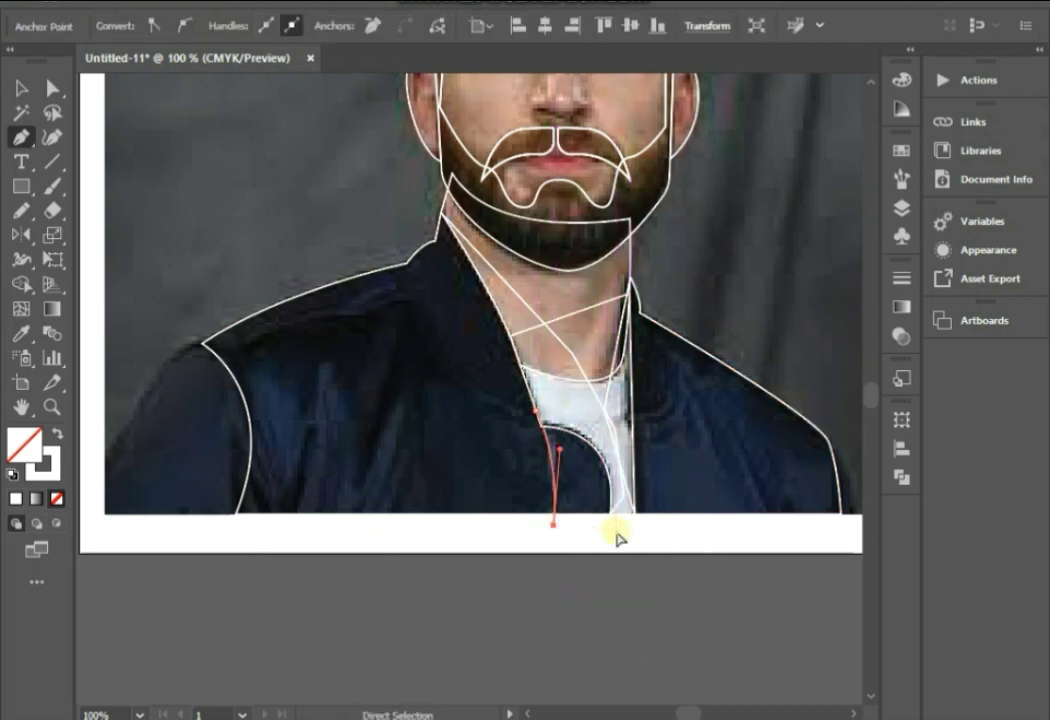
left_click(617, 535, "ctrl")
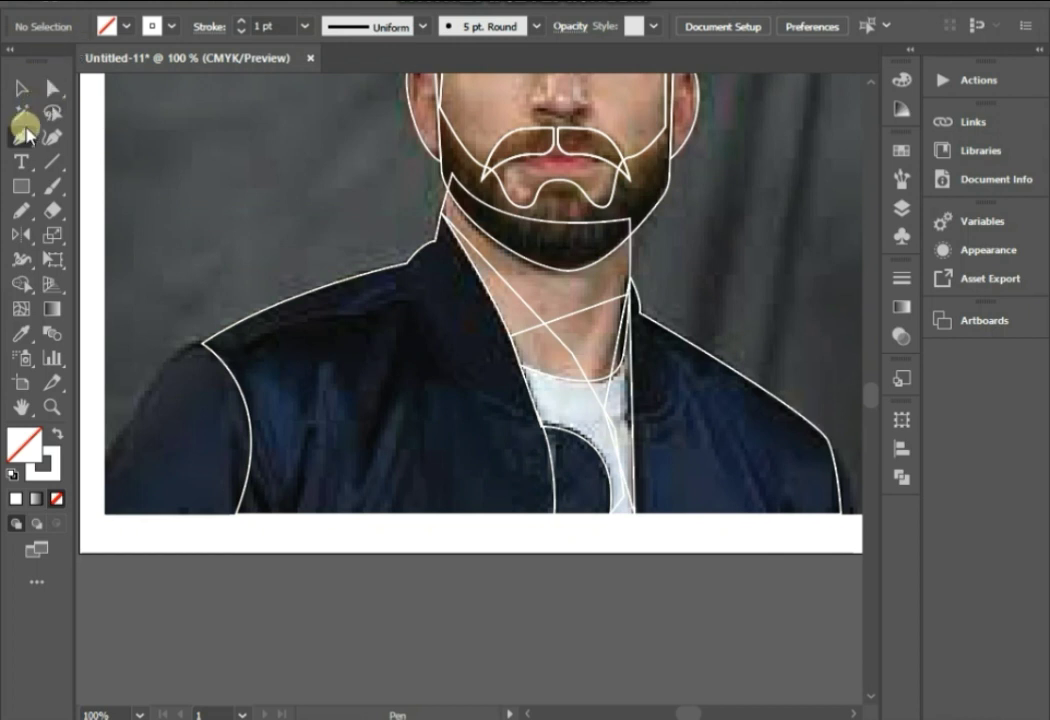
- Trace the left shoulder piece down the outer arm and close its outline
left_click(200, 352)
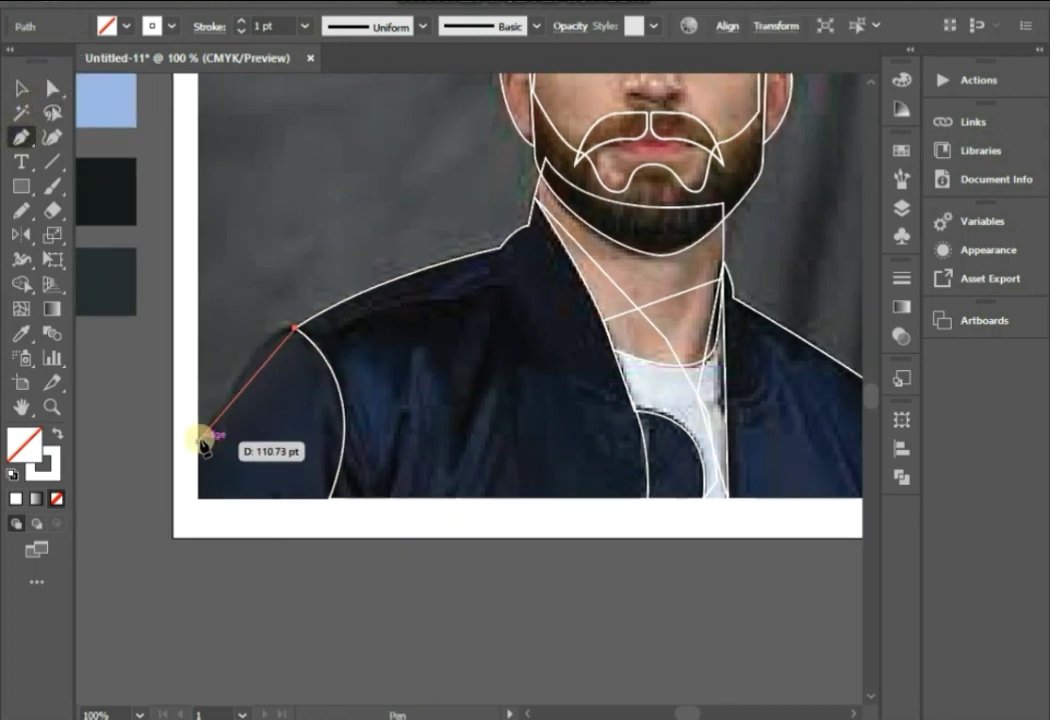
mouse_move(199, 437)
left_mouse_down()
mouse_move(195, 490)
mouse_move(145, 539)
left_mouse_up()
left_click(196, 435)
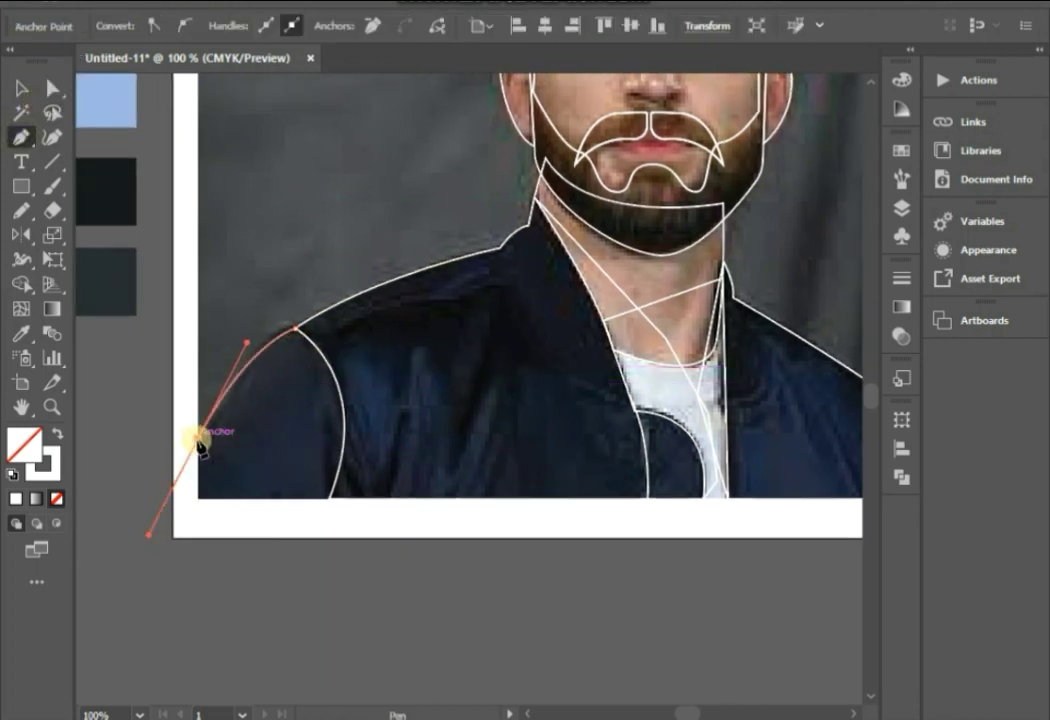
left_click_drag(330, 498, 455, 452)
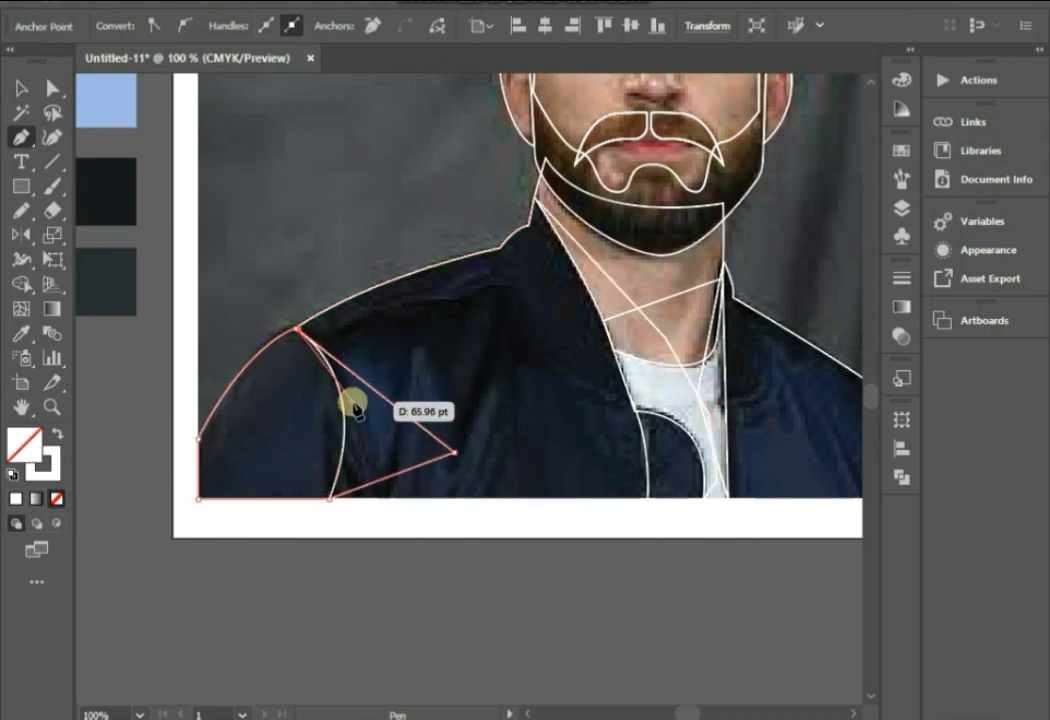
left_click(300, 330)
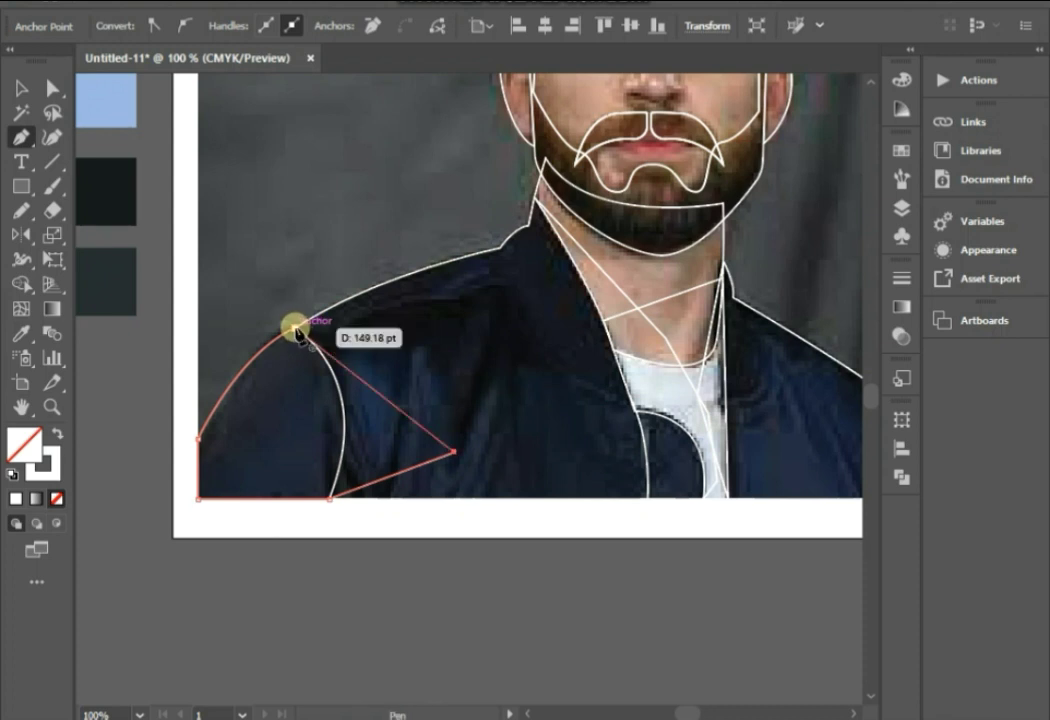
left_click(458, 558, "ctrl")
- Draw a small closed shape along the right sleeve edge, then zoom out
scroll(458, 558, "right", 5)
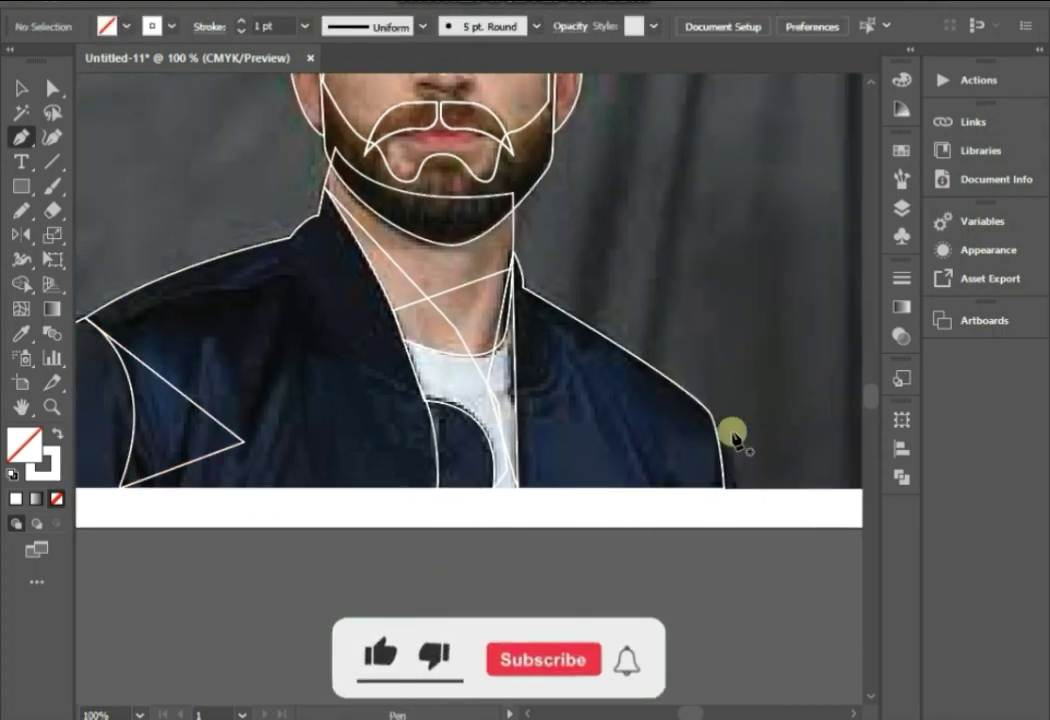
left_click(710, 415)
left_click_drag(741, 488, 697, 470)
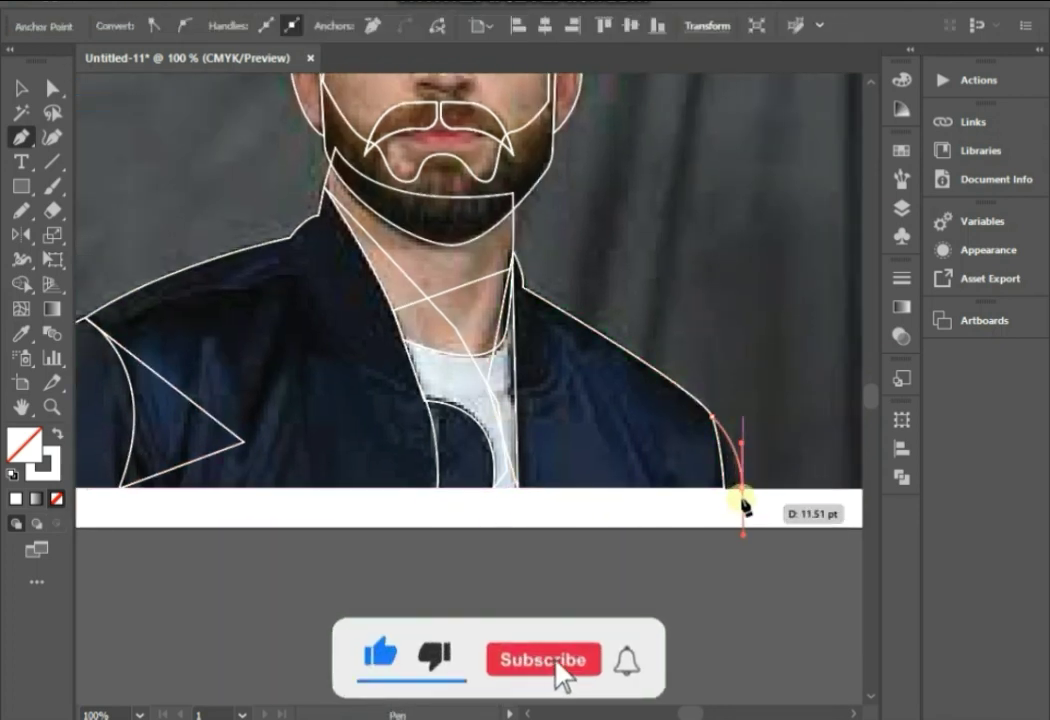
left_click(710, 415)
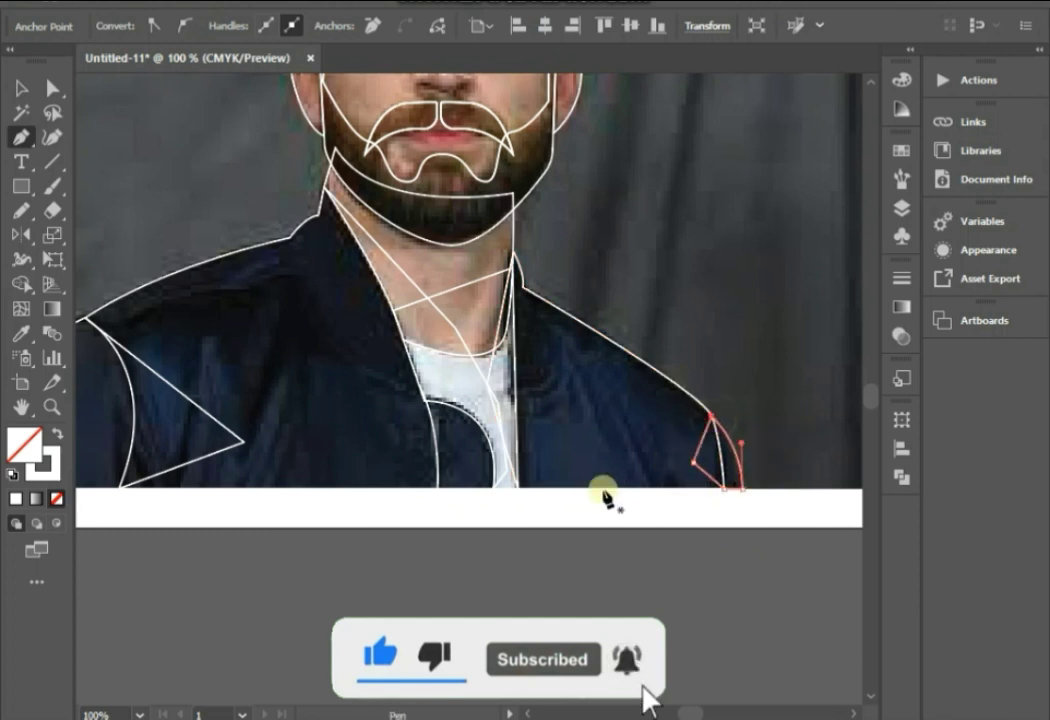
key("ctrl+minus")
left_click(20, 88)
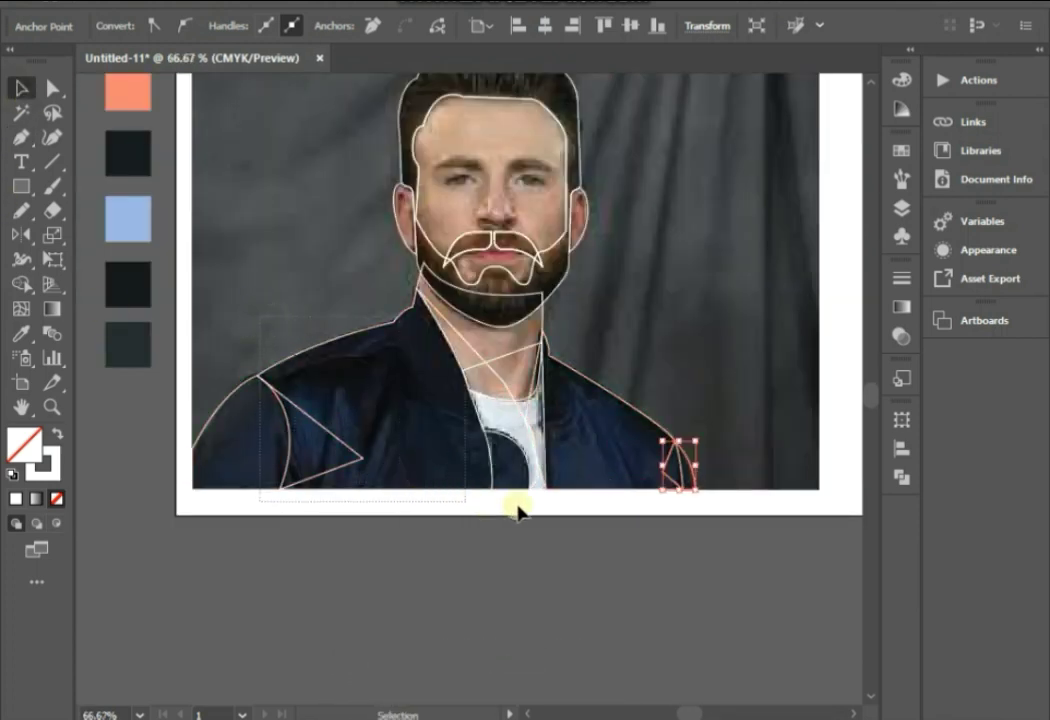
- Select the jacket outlines and merge the left triangle into the jacket with Shape Builder
left_click_drag(280, 560, 633, 520)
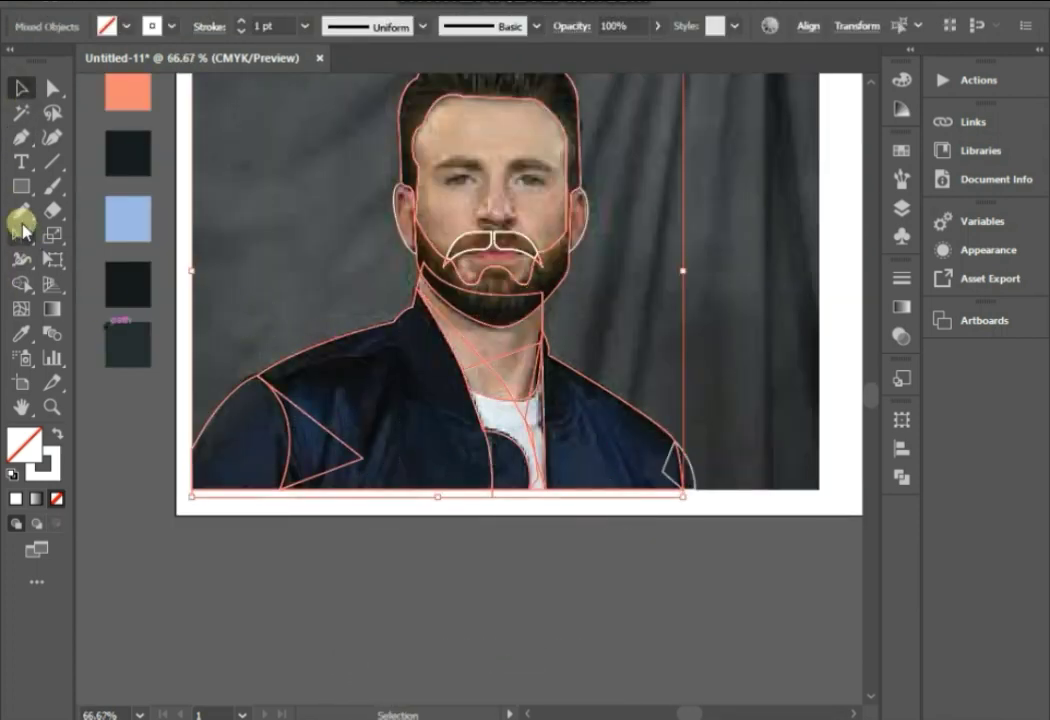
left_click(21, 283)
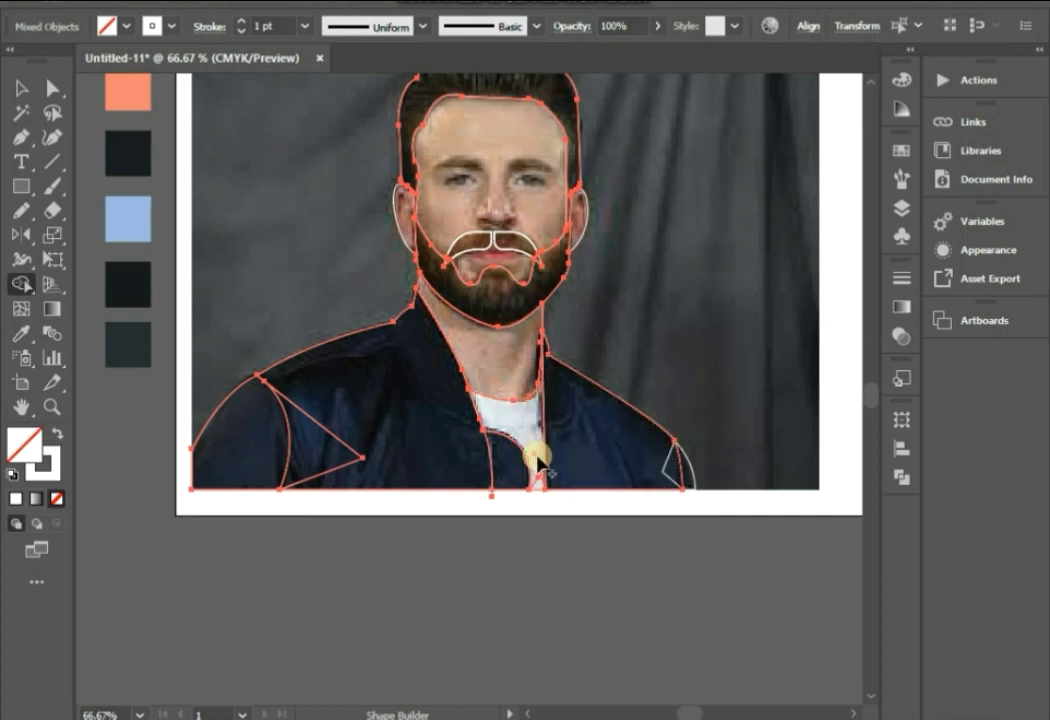
left_click(512, 472)
left_click_drag(359, 450, 342, 452)
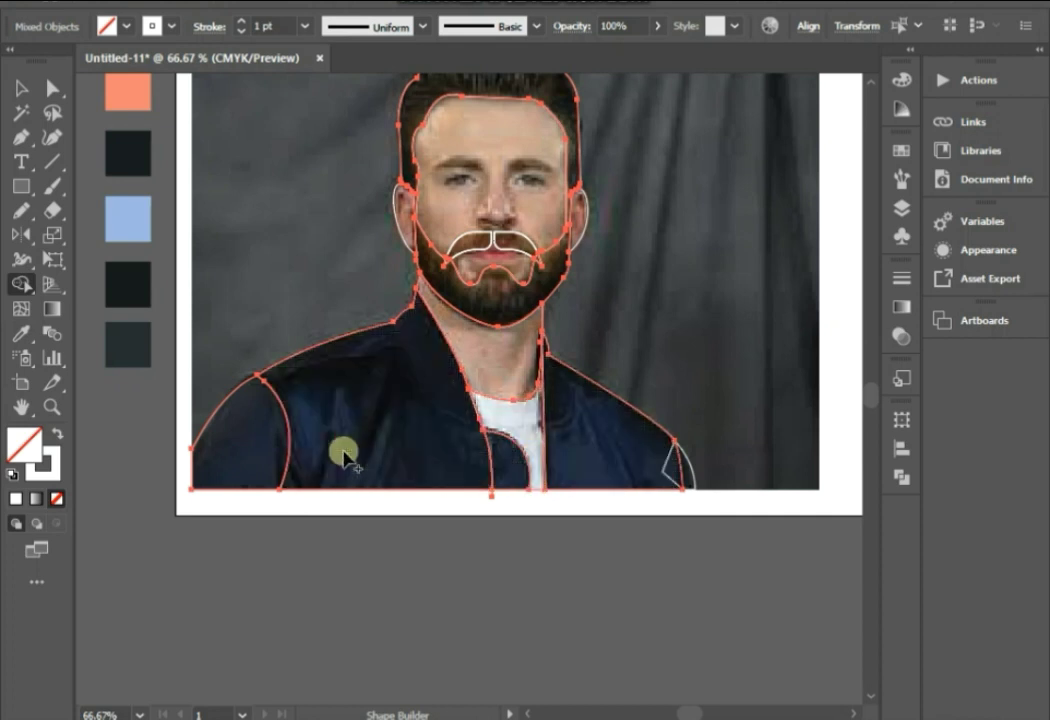
left_click(20, 88)
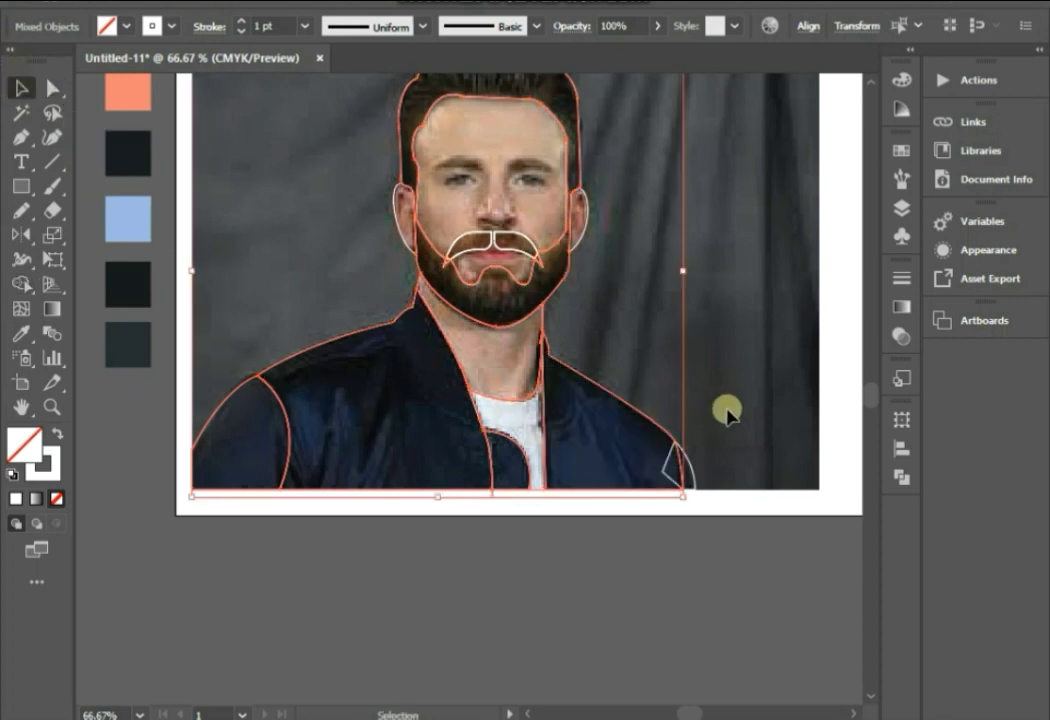
- Merge the small right sleeve piece into the jacket with Shape Builder
left_click(672, 486)
left_click(22, 283)
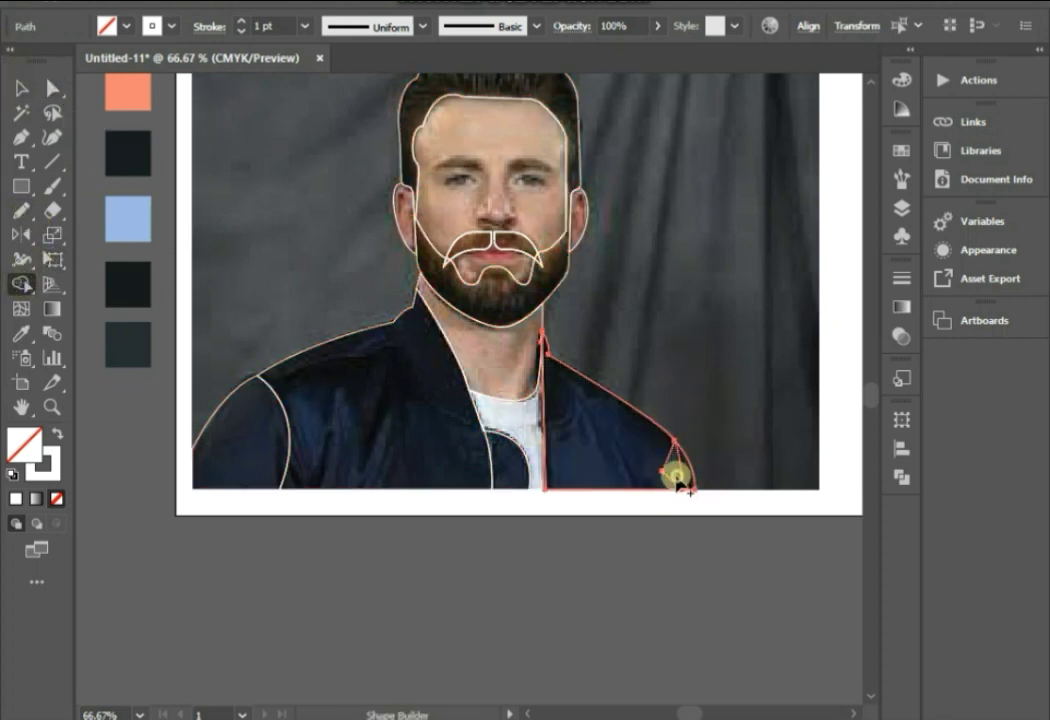
left_click(20, 88)
left_click(528, 515)
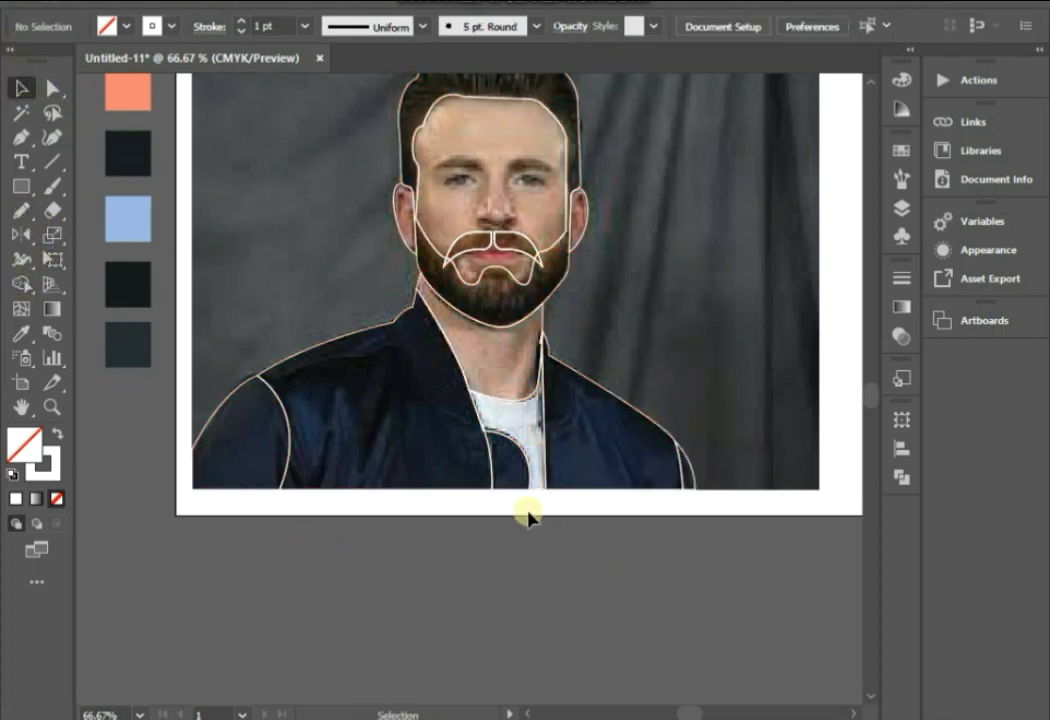
- Zoom in and select the neck path to inspect it near the right collar
scroll(534, 340, "up", 2)
left_click(516, 317)
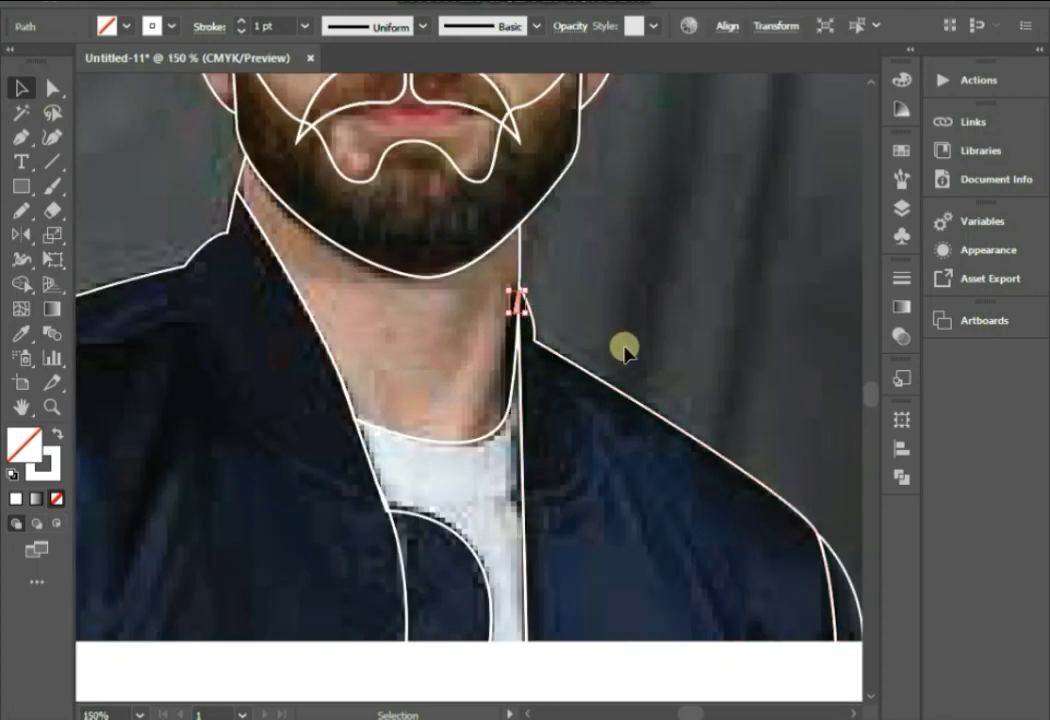
left_click(620, 347)
left_click(385, 505)
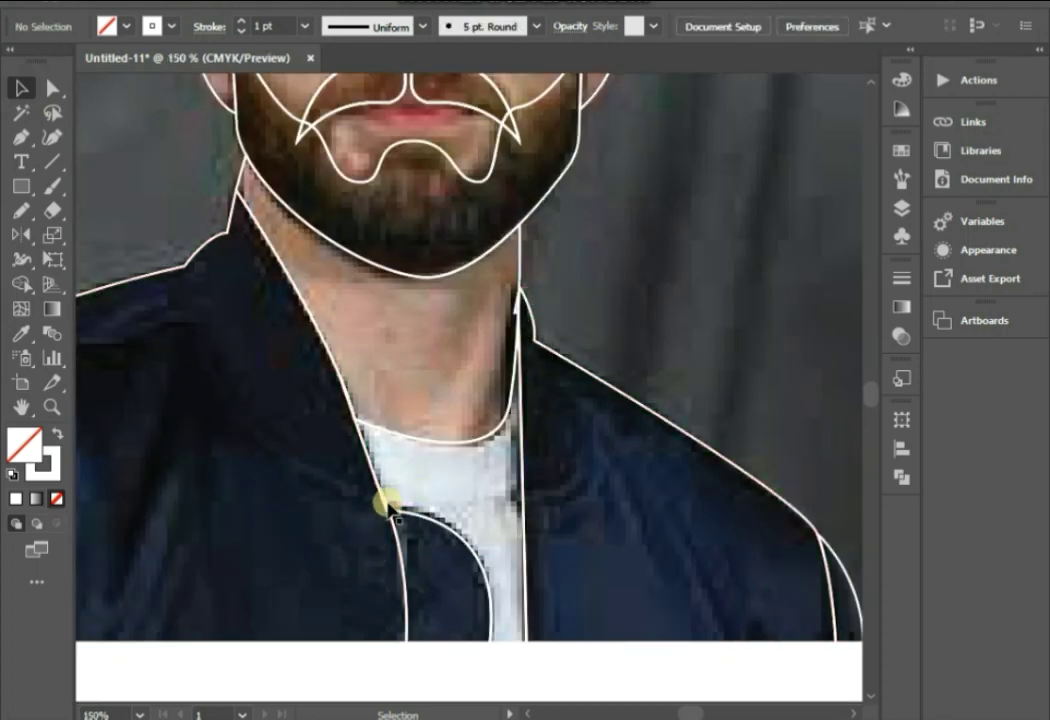
left_click(405, 498)
left_click(457, 504)
scroll(457, 504, "down", 1)
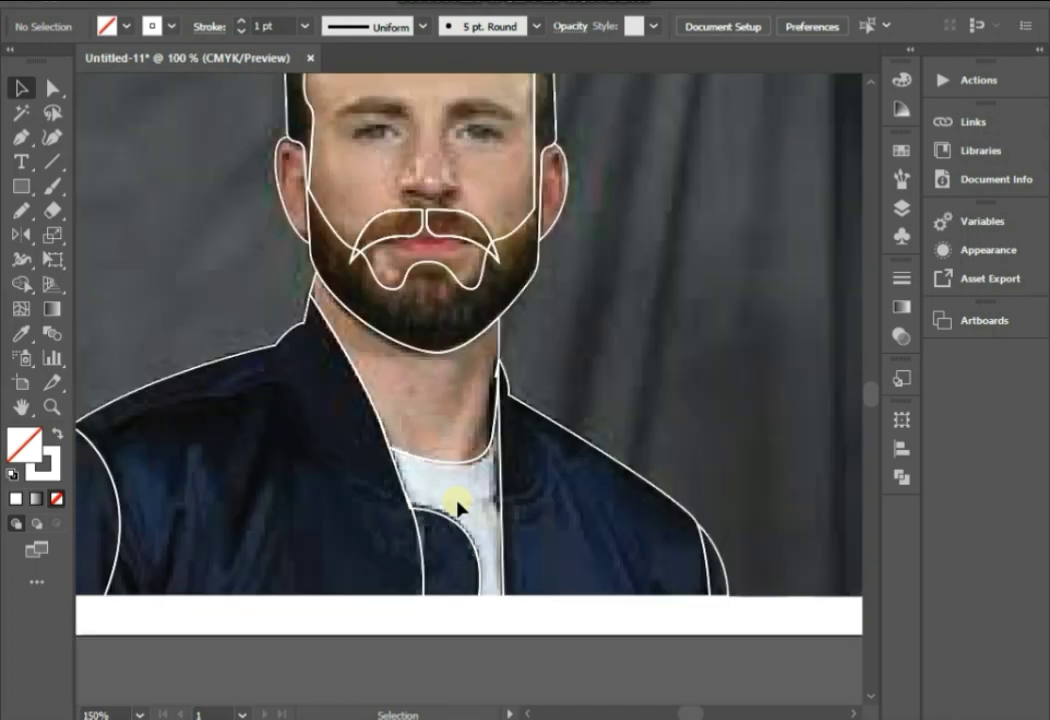
left_click(497, 376)
scroll(495, 370, "up", 2)
left_click(574, 370)
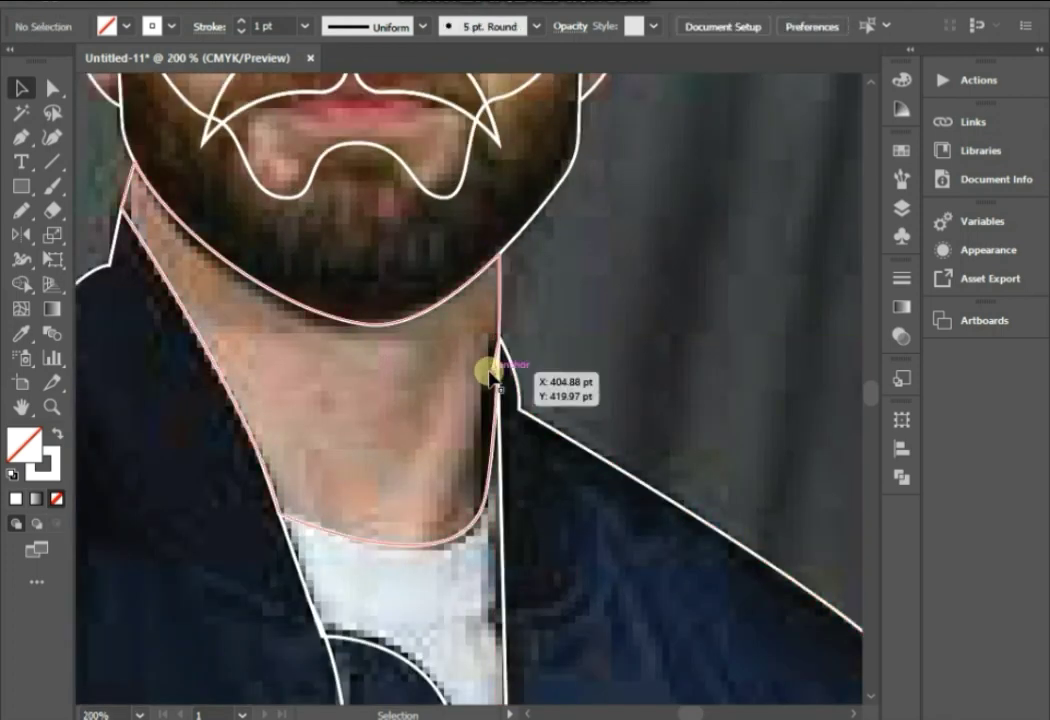
left_click(490, 375)
- Nudge the neck anchor onto the collar line with Direct Selection, then zoom back out
left_click(53, 88)
left_click(544, 351)
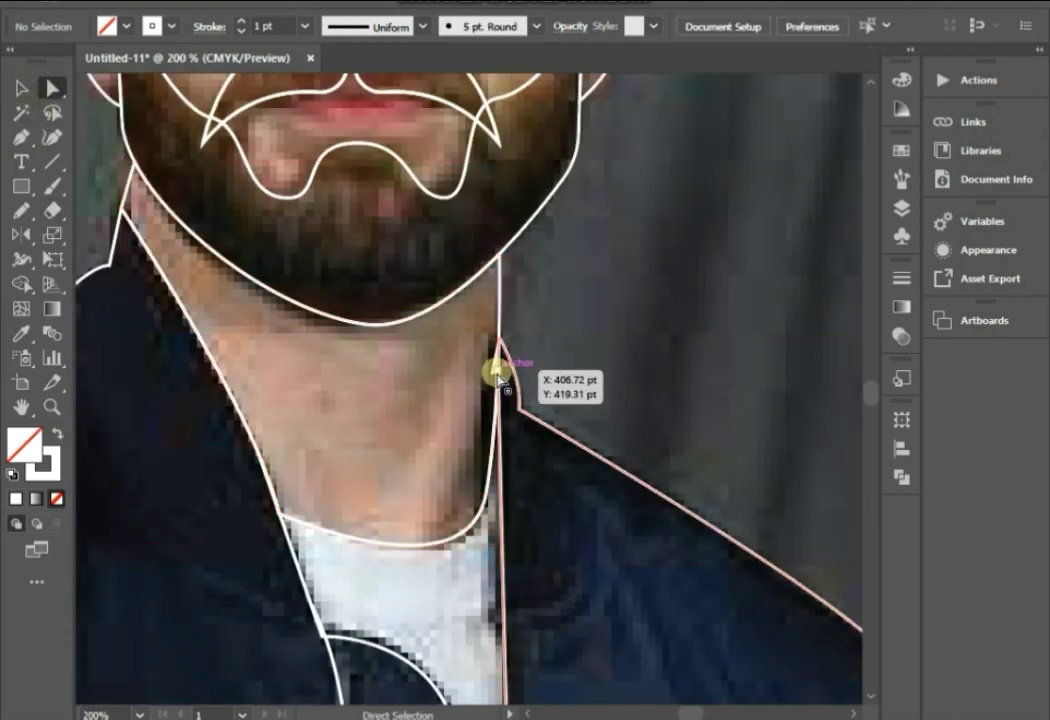
left_click(492, 378)
left_click_drag(492, 378, 497, 370)
left_click(605, 366)
scroll(485, 370, "up", 2)
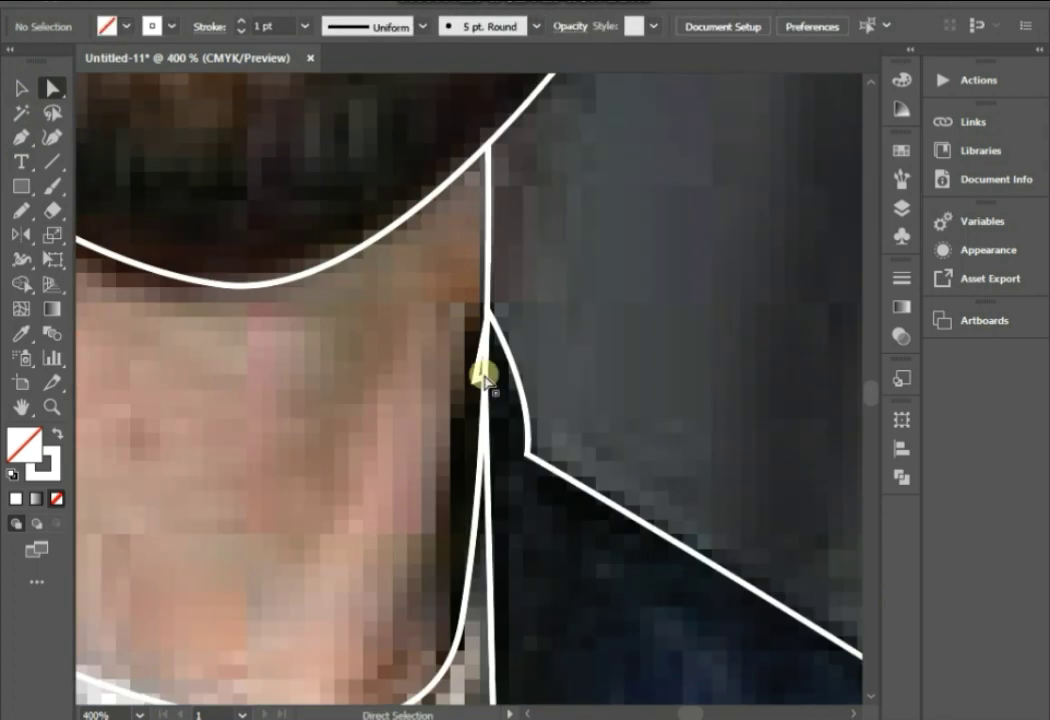
left_click(473, 382)
left_click(591, 345)
scroll(539, 361, "down", 5)
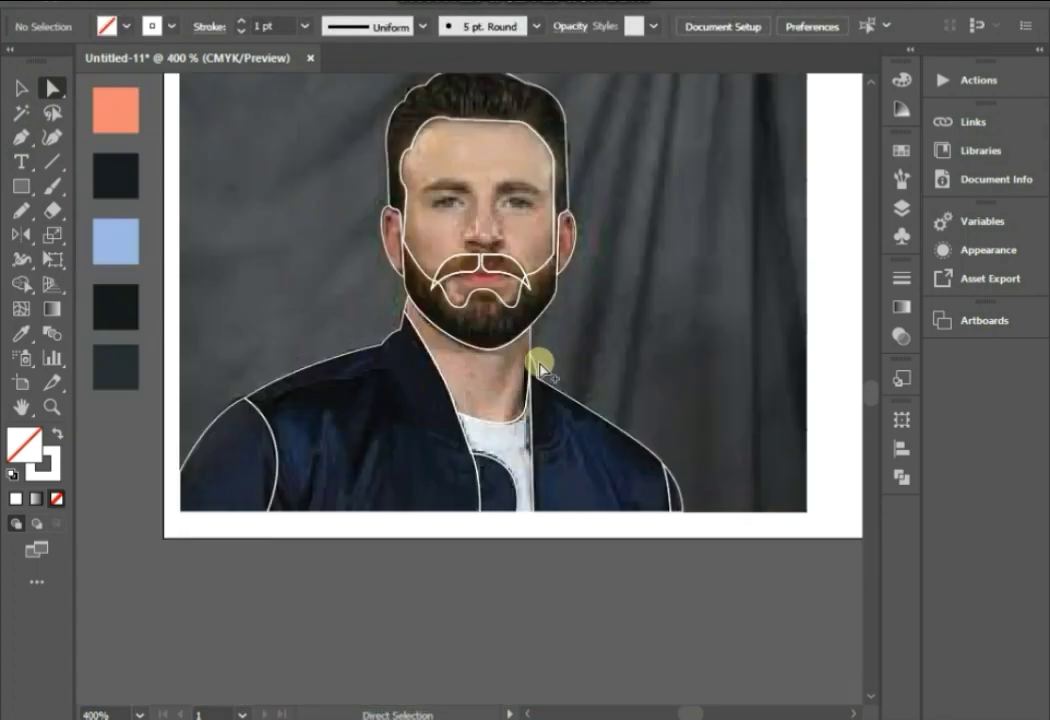
scroll(483, 462, "down", 1)
scroll(483, 462, "down", 1)
- Give every outline a black stroke
left_click(21, 88)
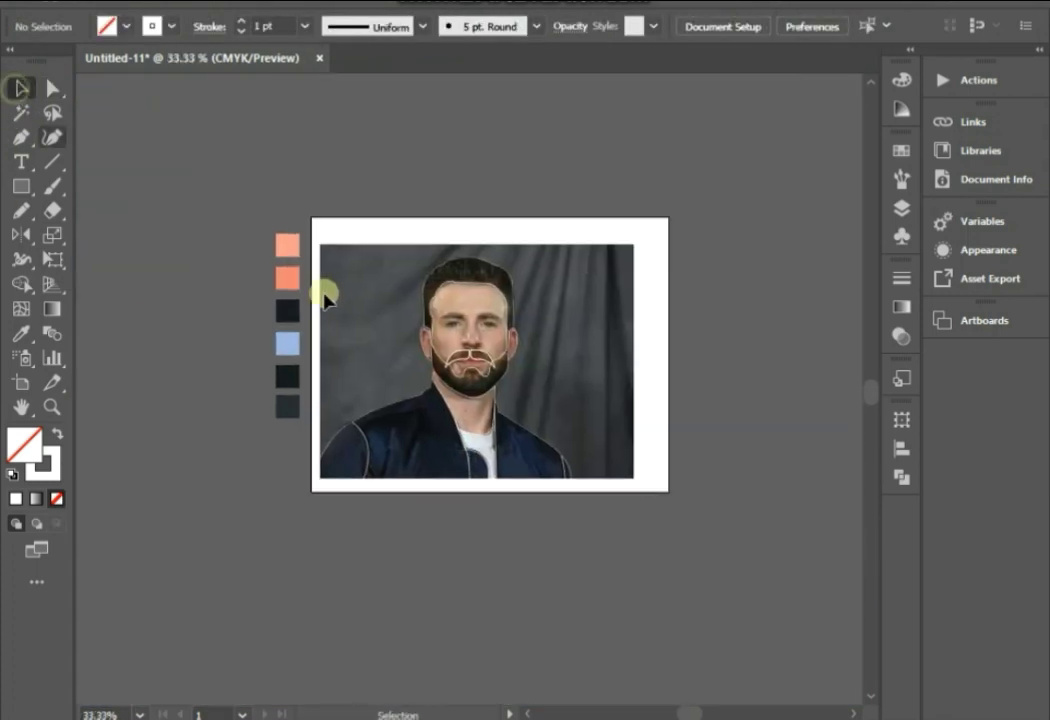
key("ctrl+a")
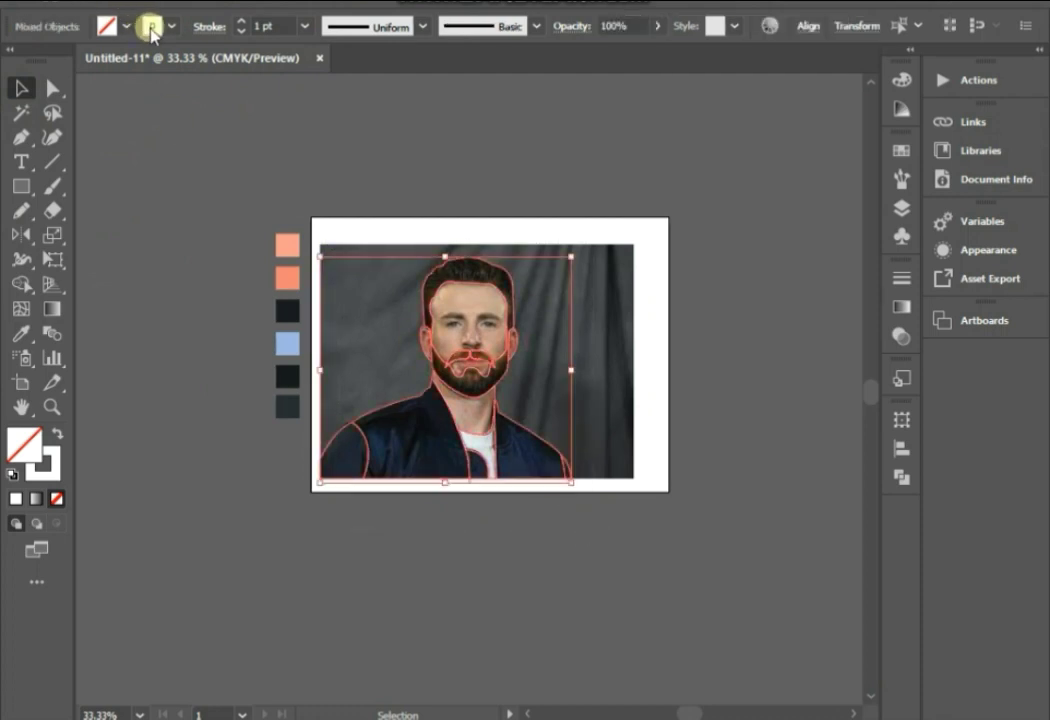
left_click(150, 28)
left_click(56, 57)
left_click(178, 369)
left_click(368, 506)
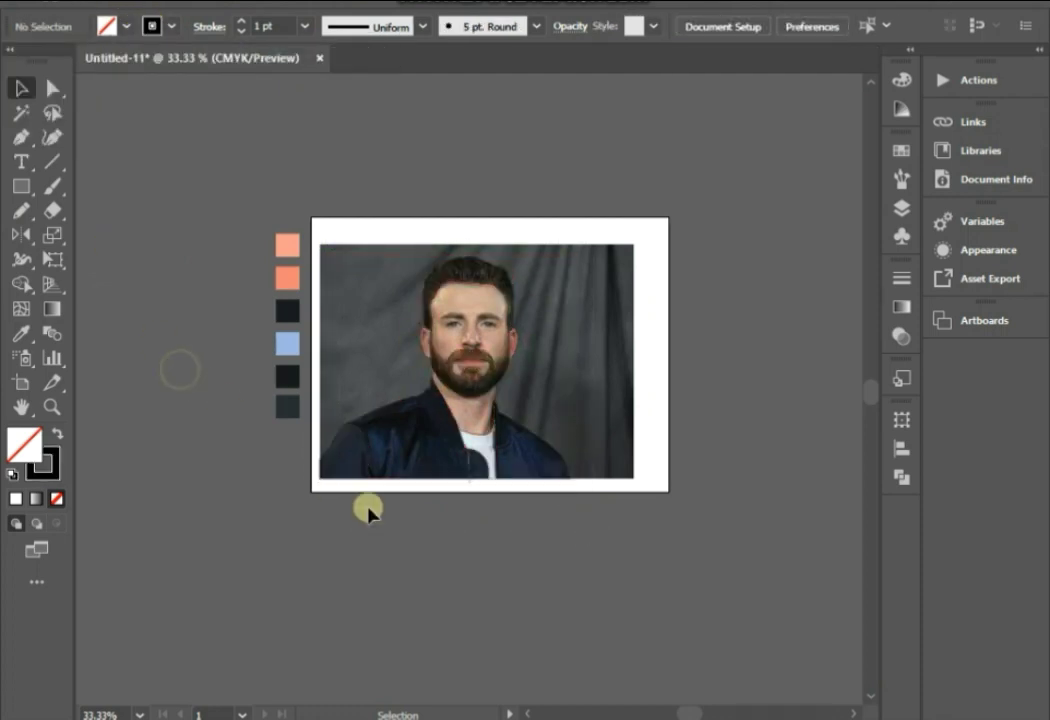
- Lock and hide the photo layer, keeping the six colour swatches, and recentre the artboard
left_click(901, 208)
left_click(650, 196)
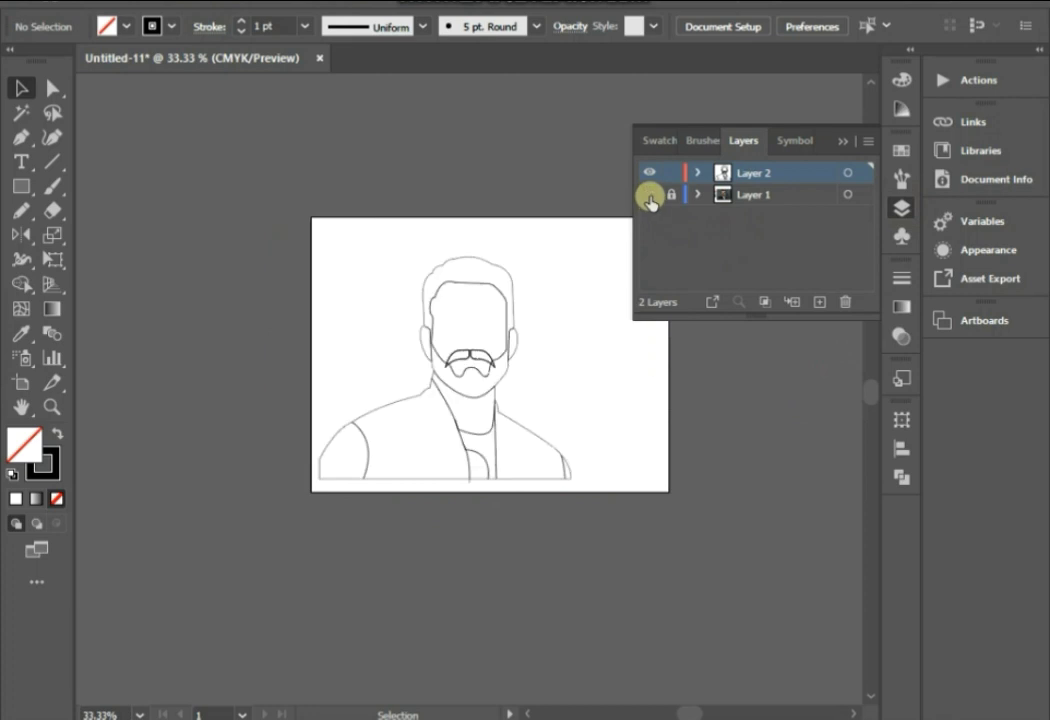
left_click_drag(216, 223, 305, 429)
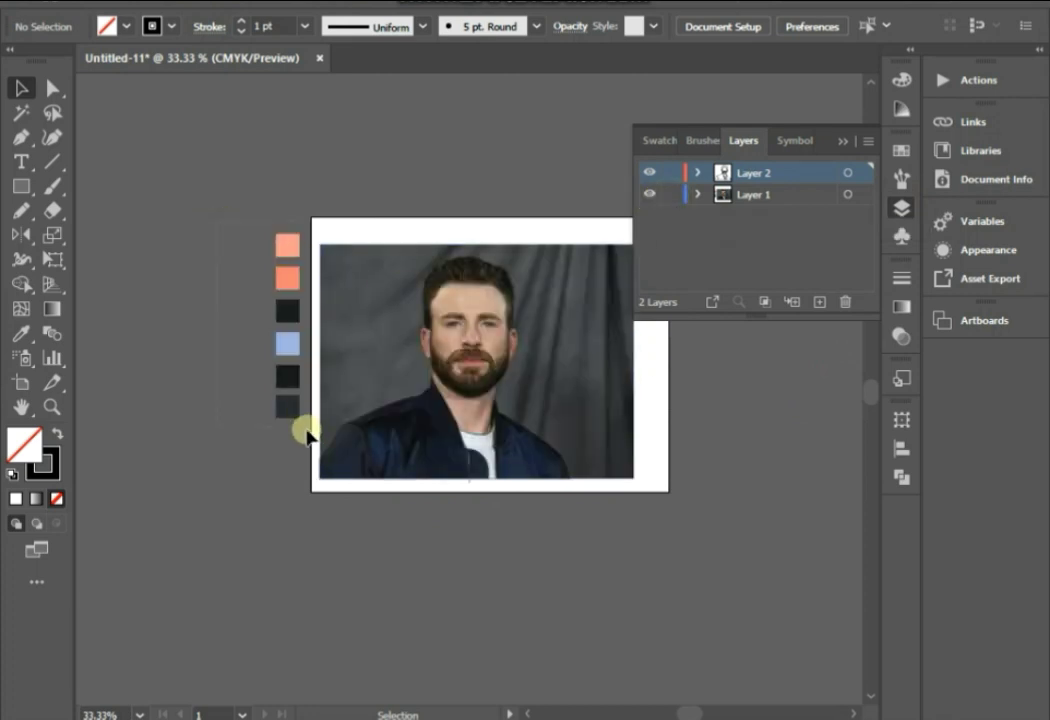
key("Delete")
left_click(692, 192)
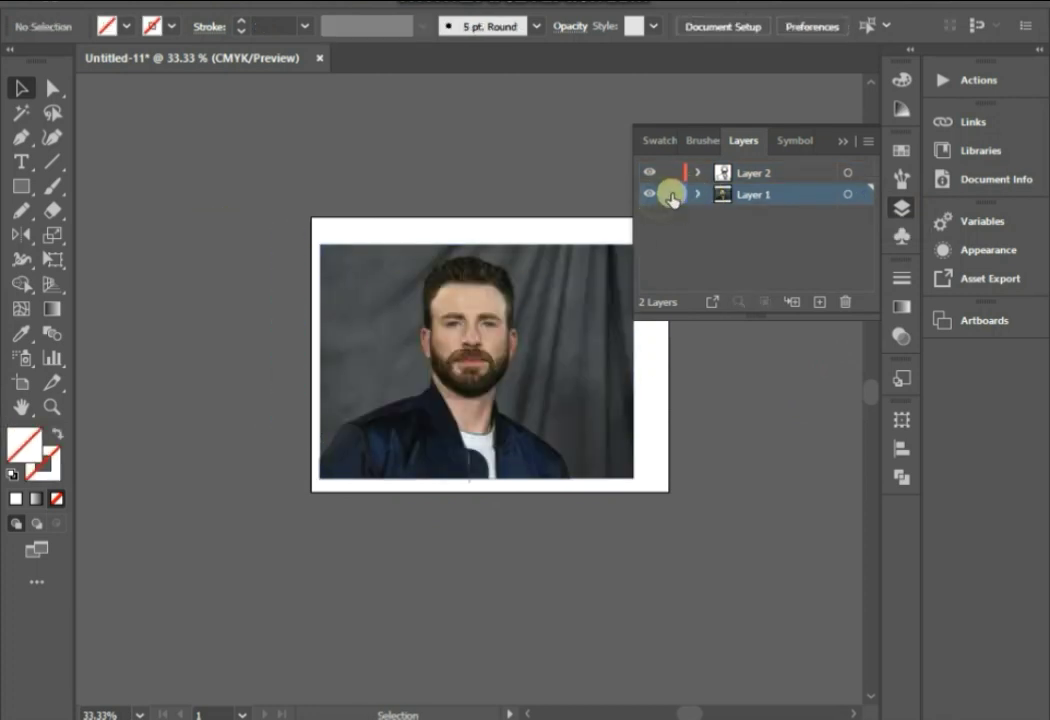
left_click(808, 175)
key("ctrl+z")
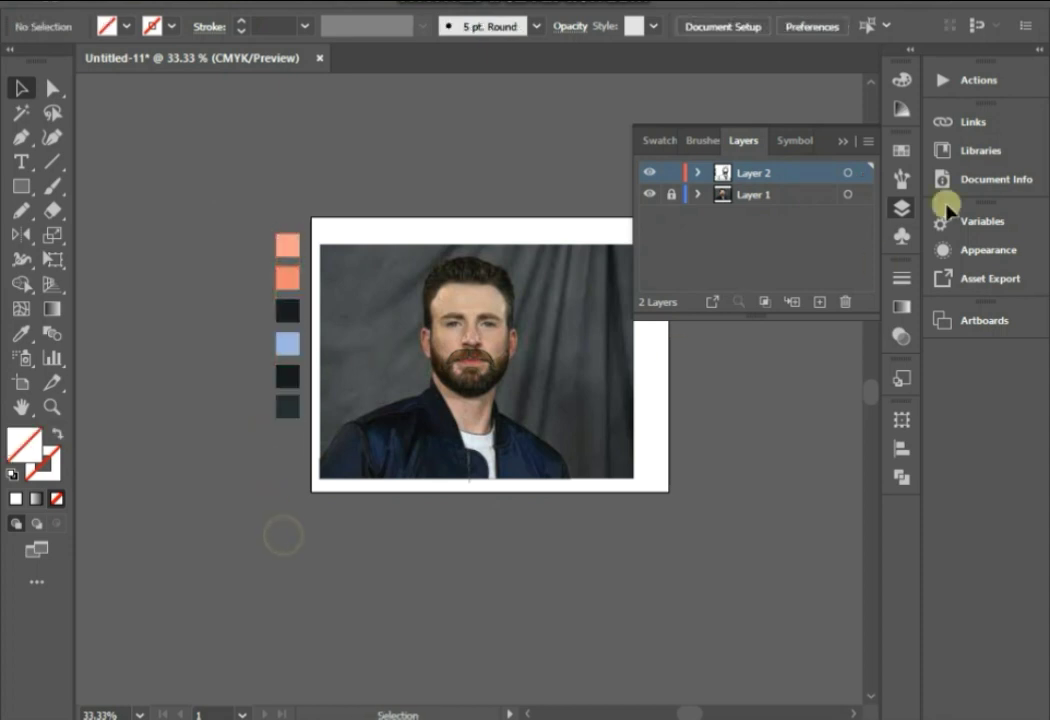
left_click(651, 194)
left_click(785, 368)
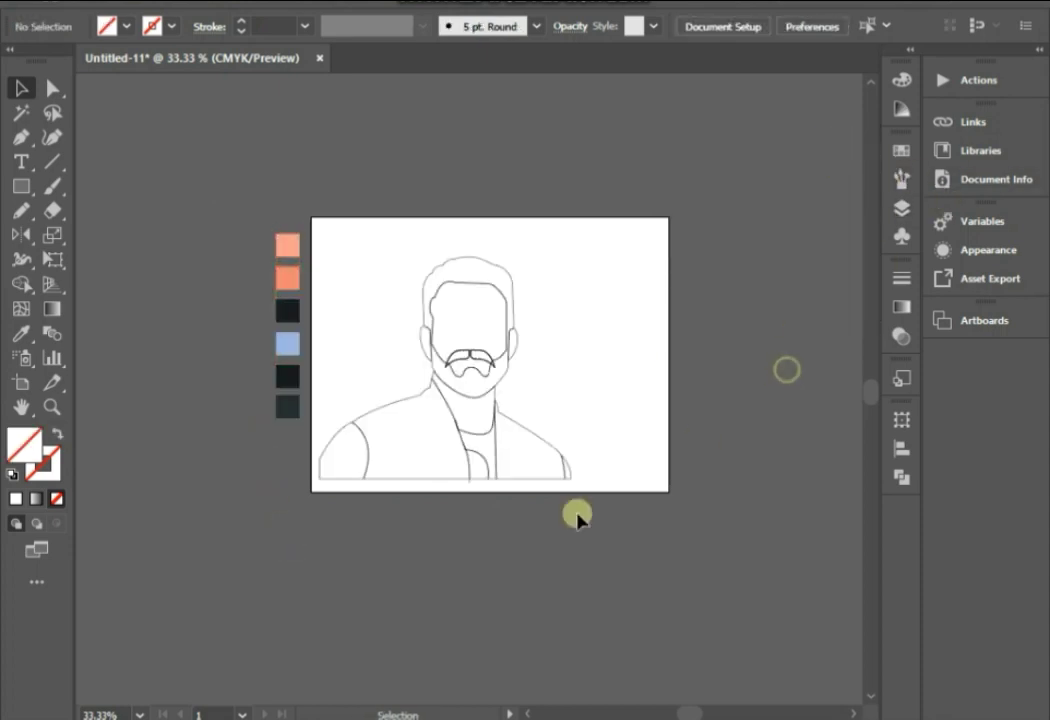
scroll(457, 551, "up", 1)
left_click_drag(457, 551, 487, 578)
- Fill the hair and beard with the dark swatch colour using the Eyedropper
key("i")
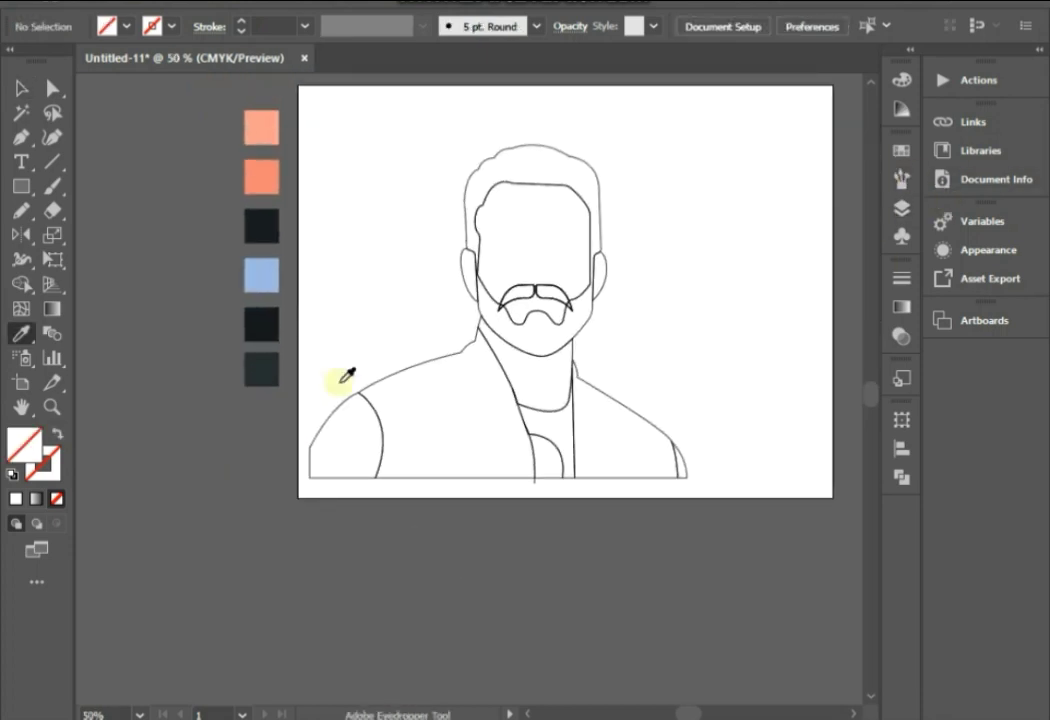
left_click(258, 128)
left_click(478, 193, "alt")
left_click(530, 302, "alt")
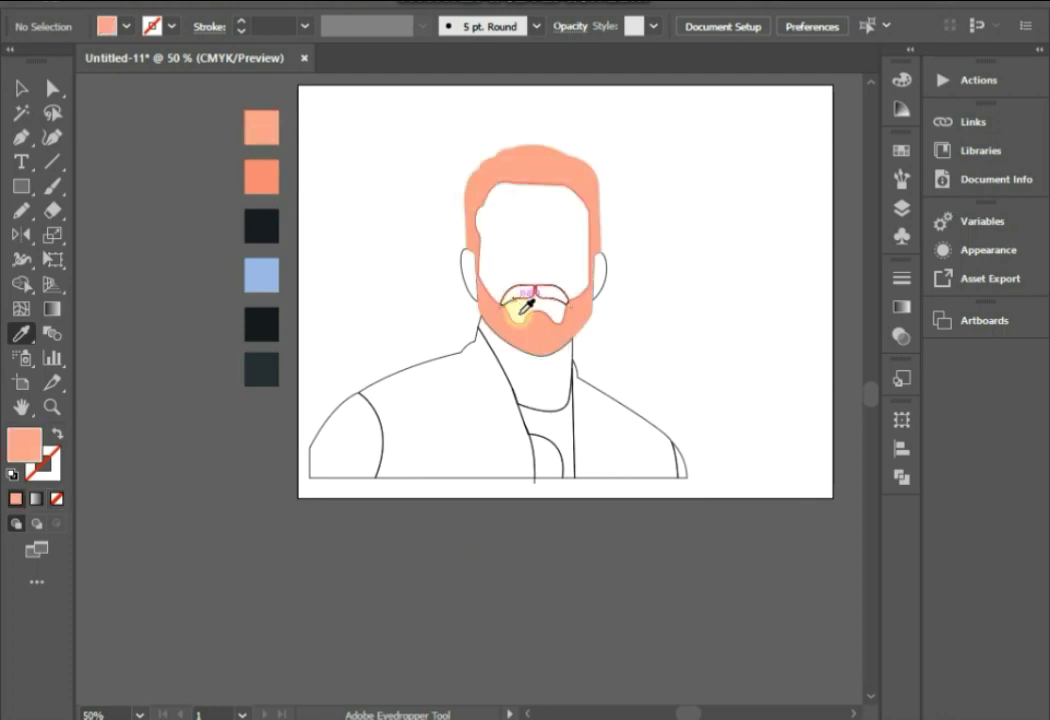
left_click(261, 226)
left_click(495, 150, "alt")
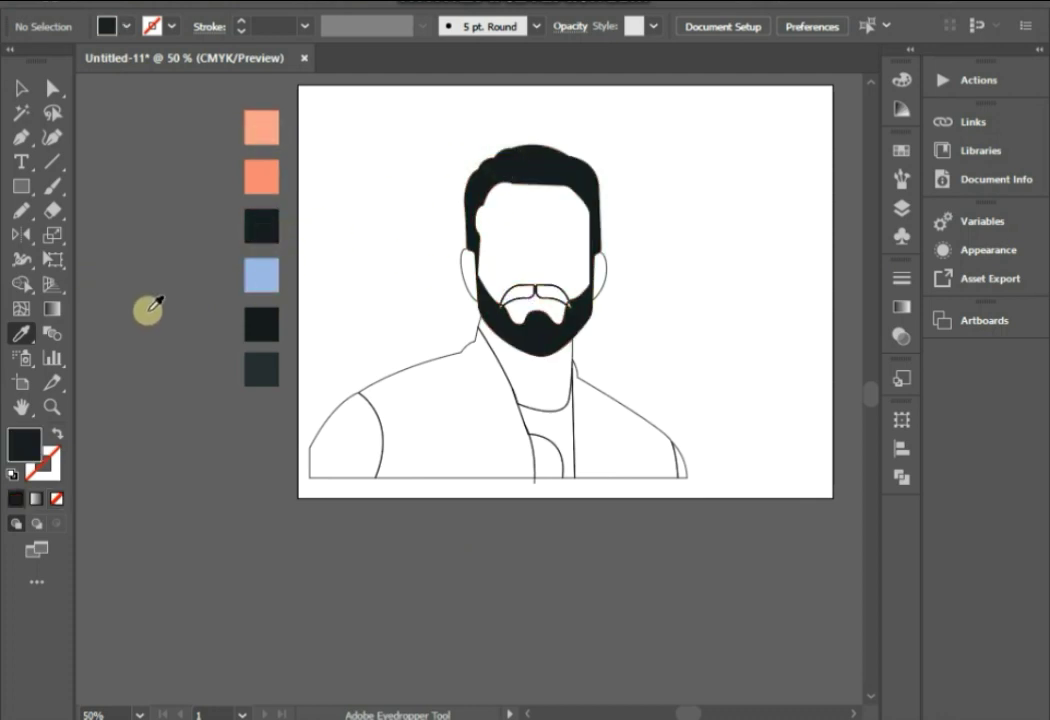
- Inspect the face outline's temple anchor with Direct Selection, then fit the artboard in view
left_click(52, 88)
left_click(487, 212)
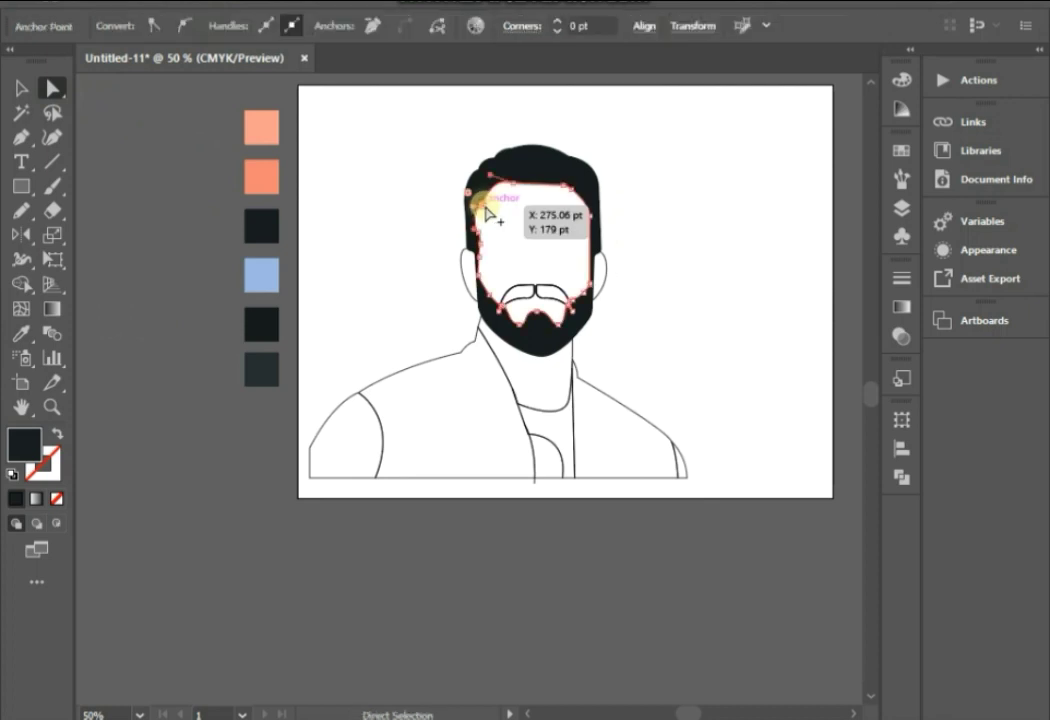
scroll(487, 212, "up", 2)
left_click(342, 237)
scroll(480, 215, "up", 1)
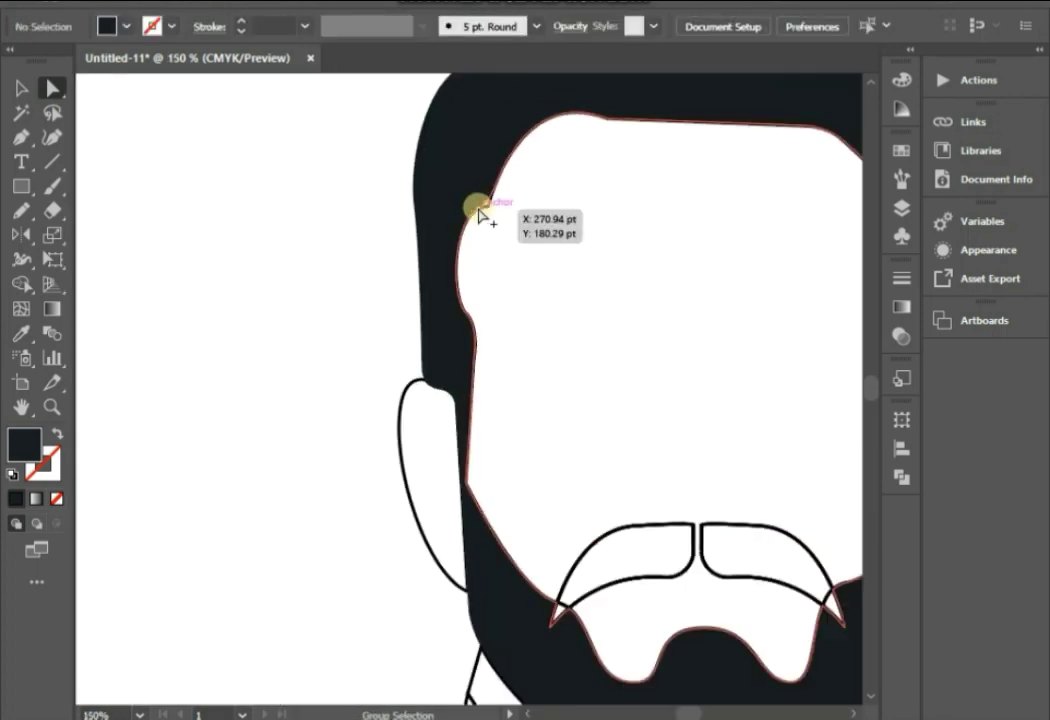
left_click(480, 215)
scroll(478, 195, "up", 1)
left_click(317, 346)
key("ctrl+0")
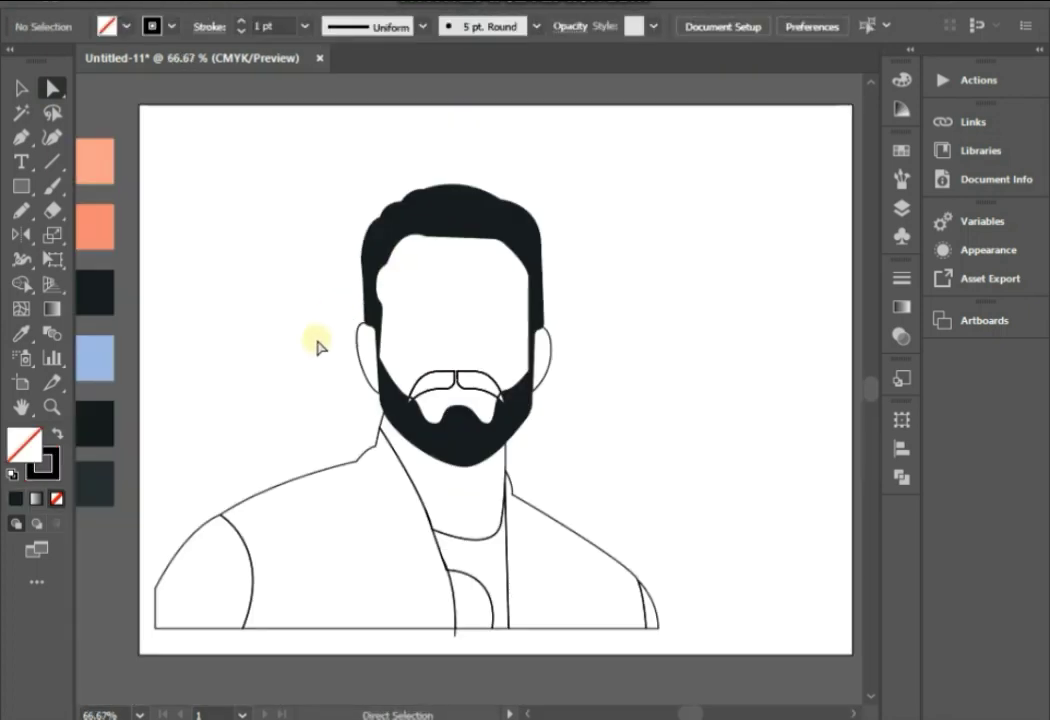
scroll(317, 346, "left", 3)
- Try a dark fill on the face shape and undo it
key("i")
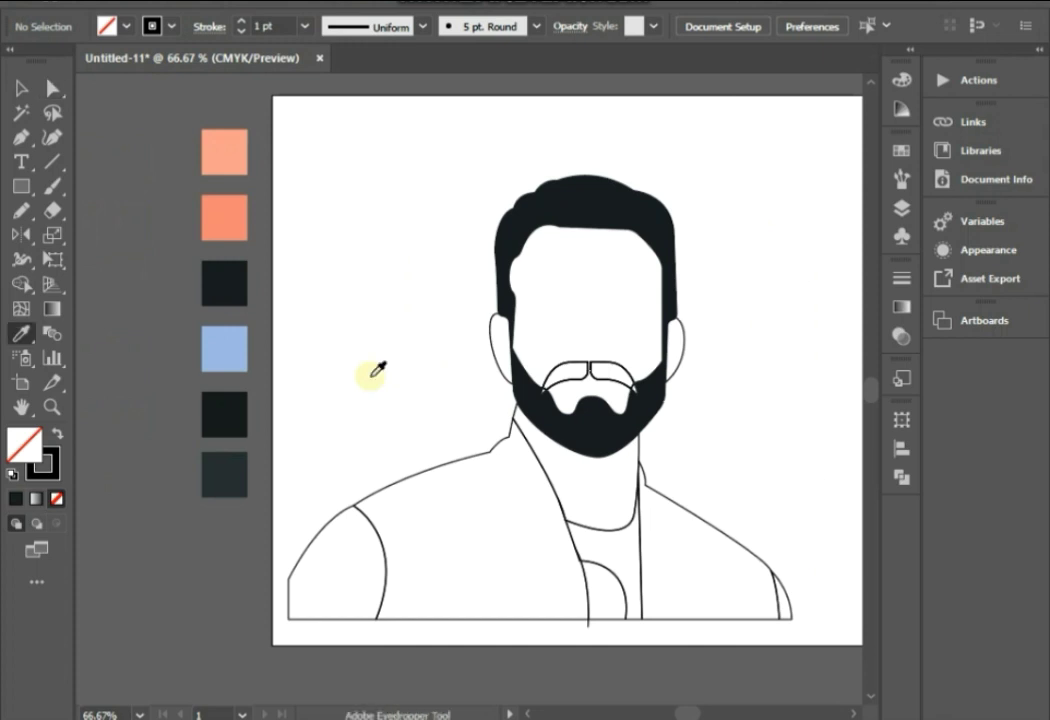
left_click(224, 284)
left_click(586, 354, "alt")
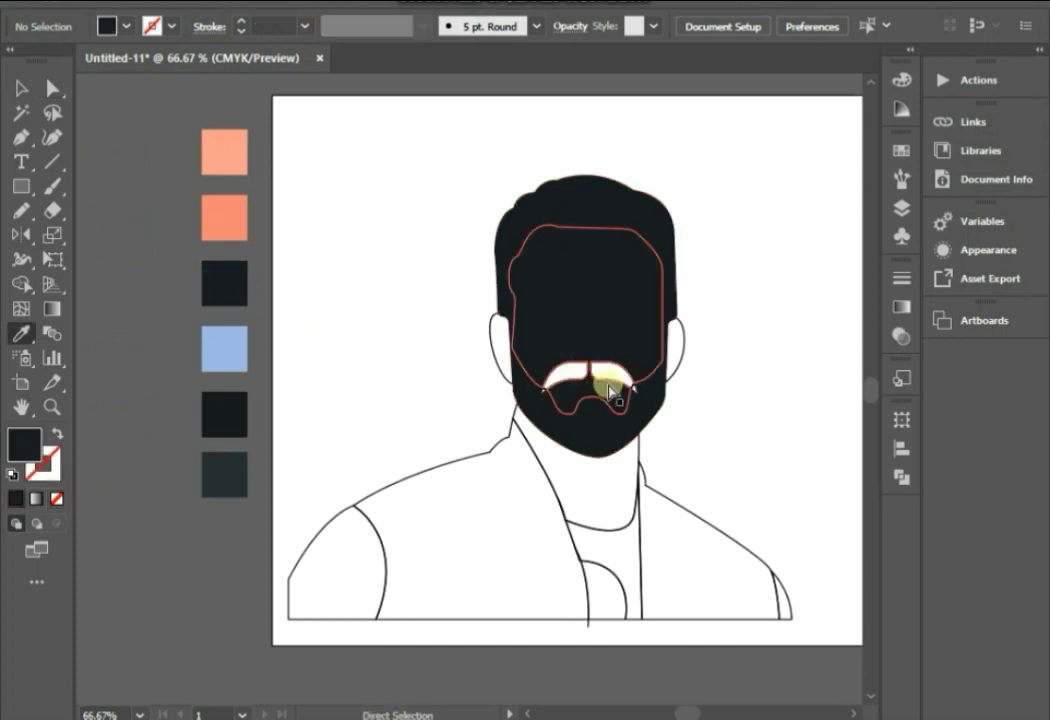
key("ctrl+z")
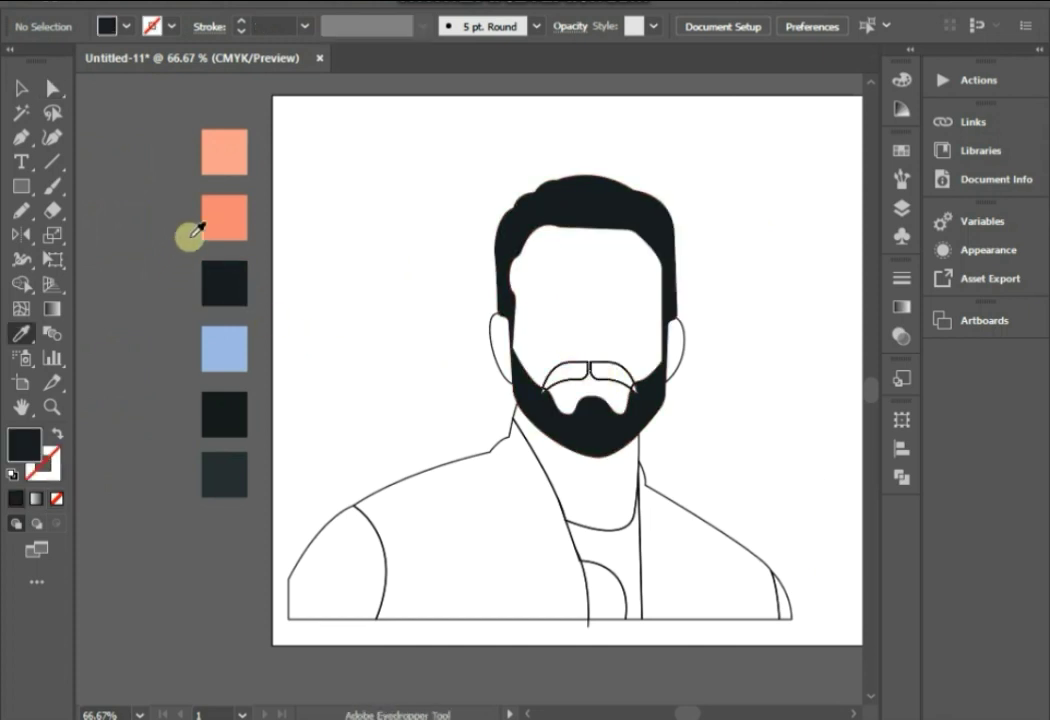
- Fill the face with the light peach swatch colour
left_click(224, 150)
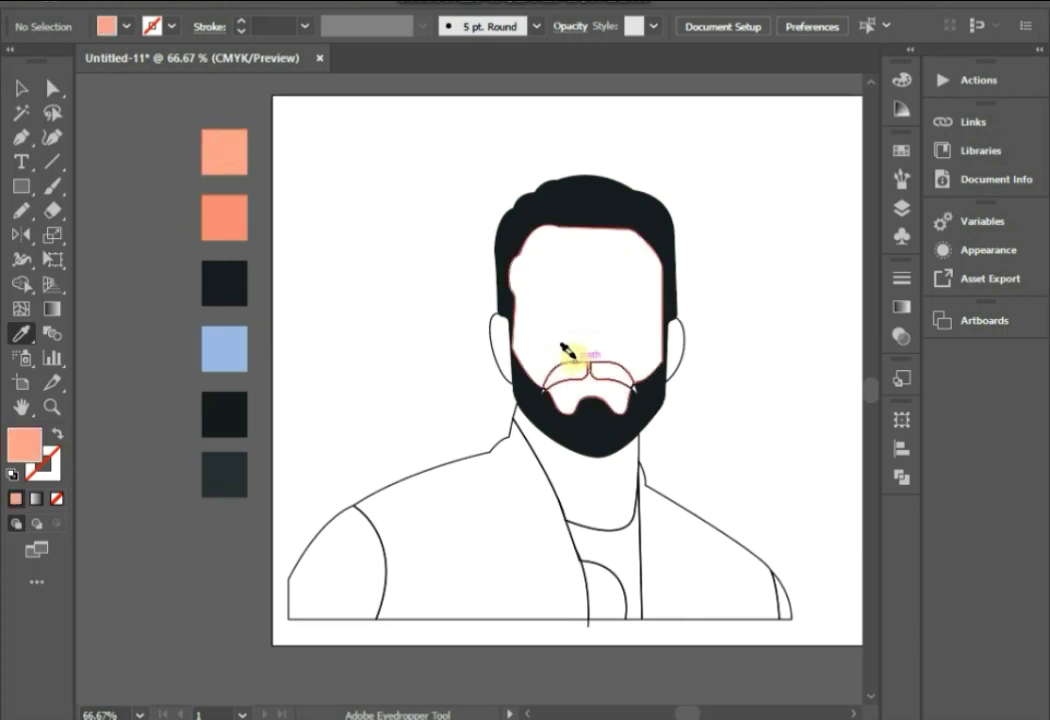
left_click(566, 350, "alt")
left_click(21, 88)
left_click(545, 292)
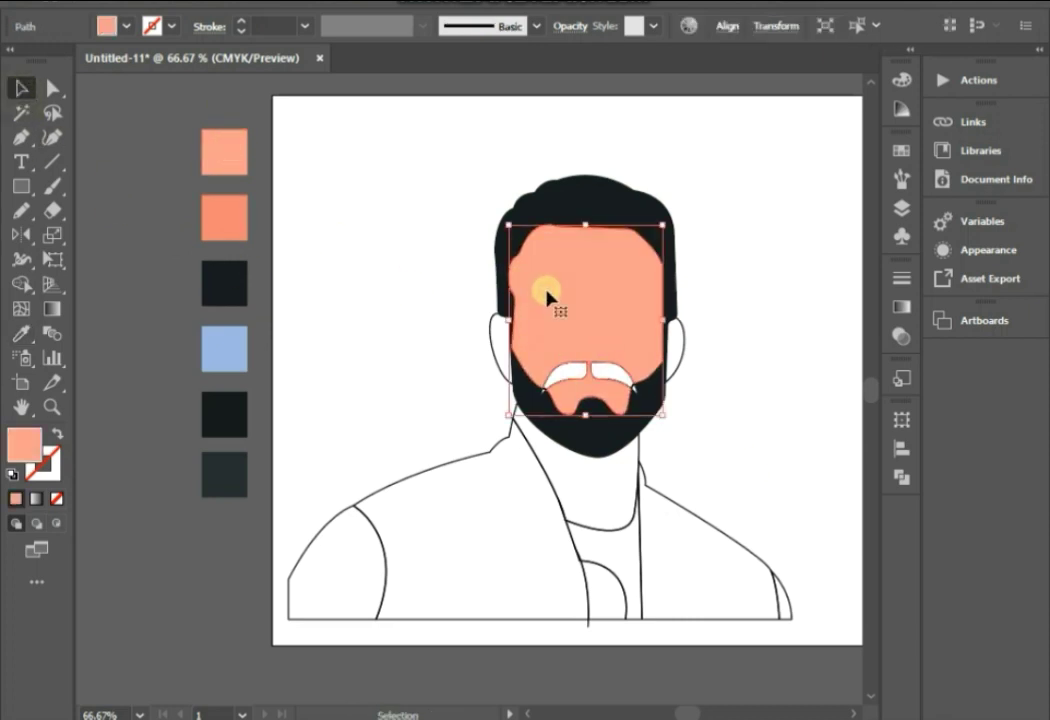
left_click(785, 445)
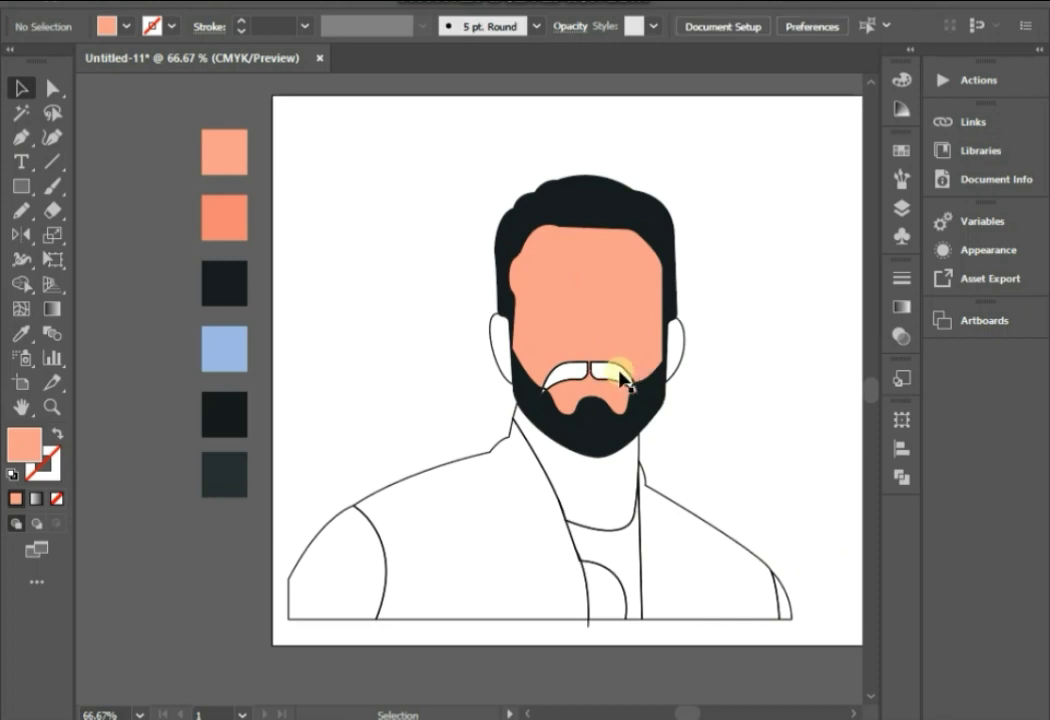
- Give the mustache the same dark fill as the beard
left_click(622, 378)
key("i")
left_click(245, 283)
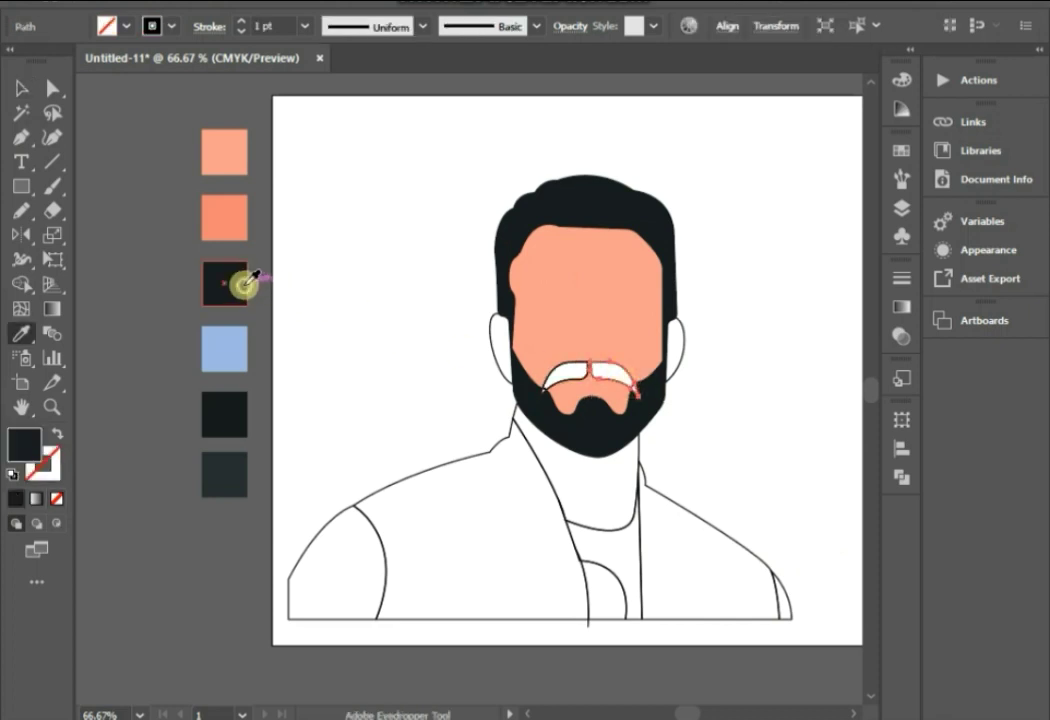
left_click(21, 88)
left_click(115, 205)
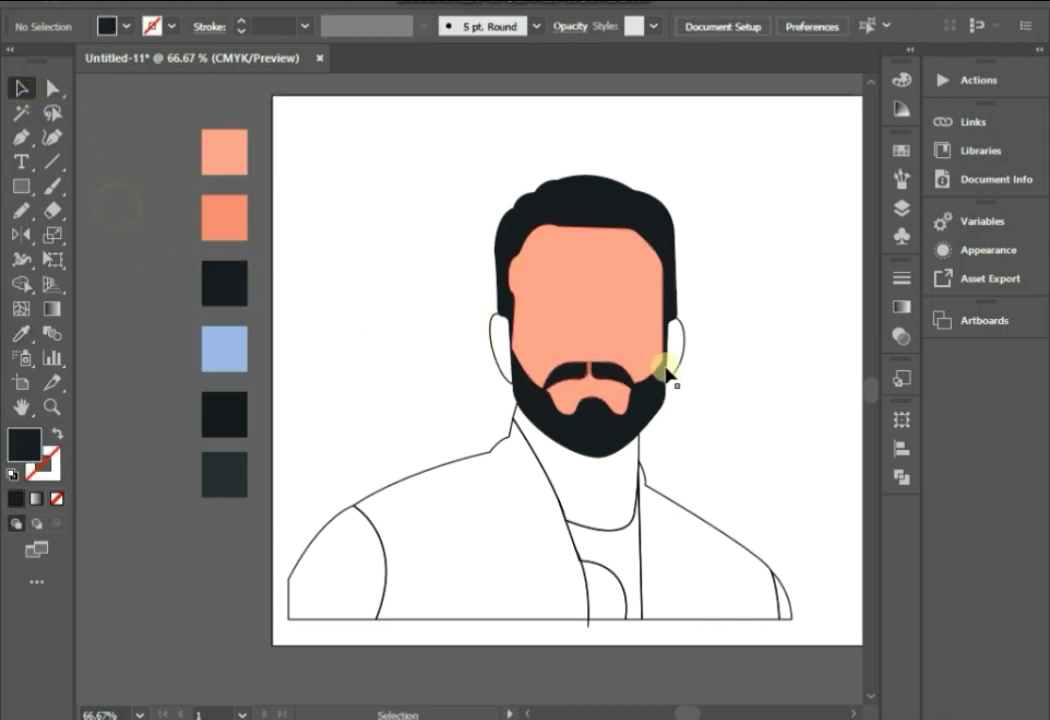
- Fill both ears with the face's light peach colour
scroll(708, 431, "down", 1)
key("i")
left_click(638, 348)
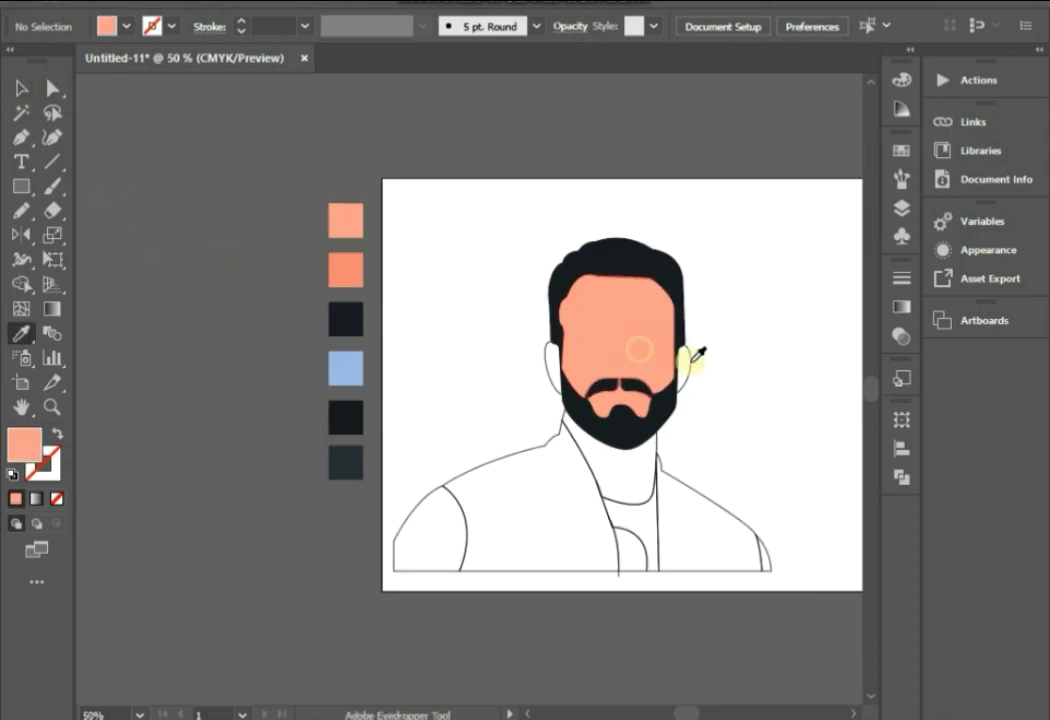
left_click(693, 357, "alt")
left_click(549, 365, "alt")
- Fill the neck with the darker peach swatch colour
left_click(21, 88)
left_click(231, 458)
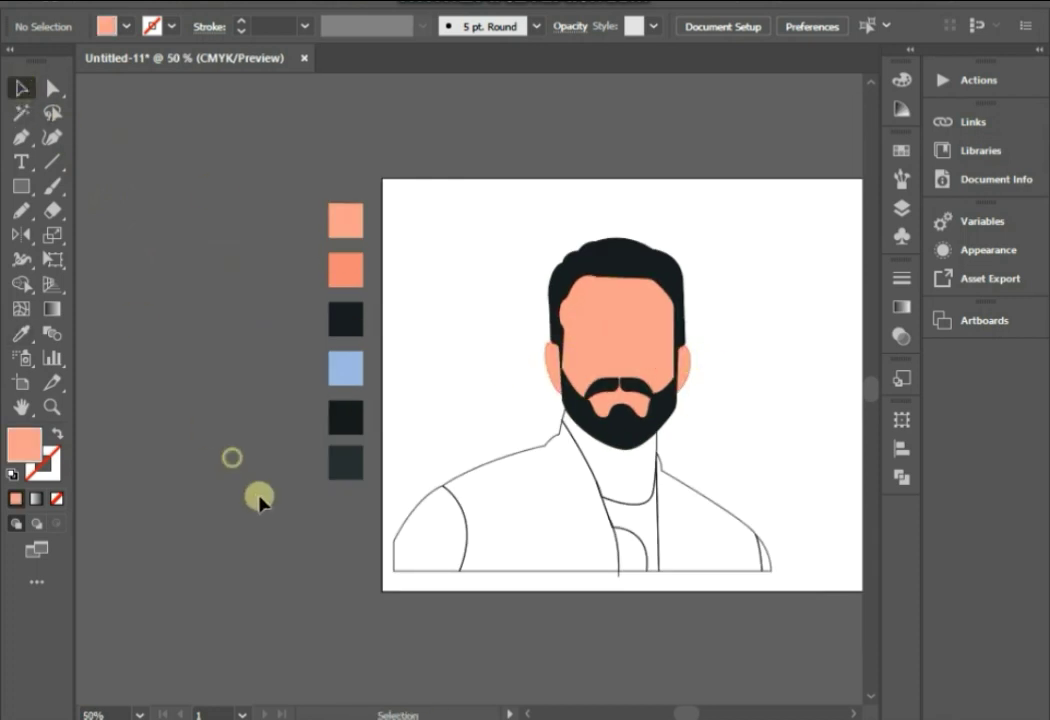
scroll(258, 500, "down", 1)
key("i")
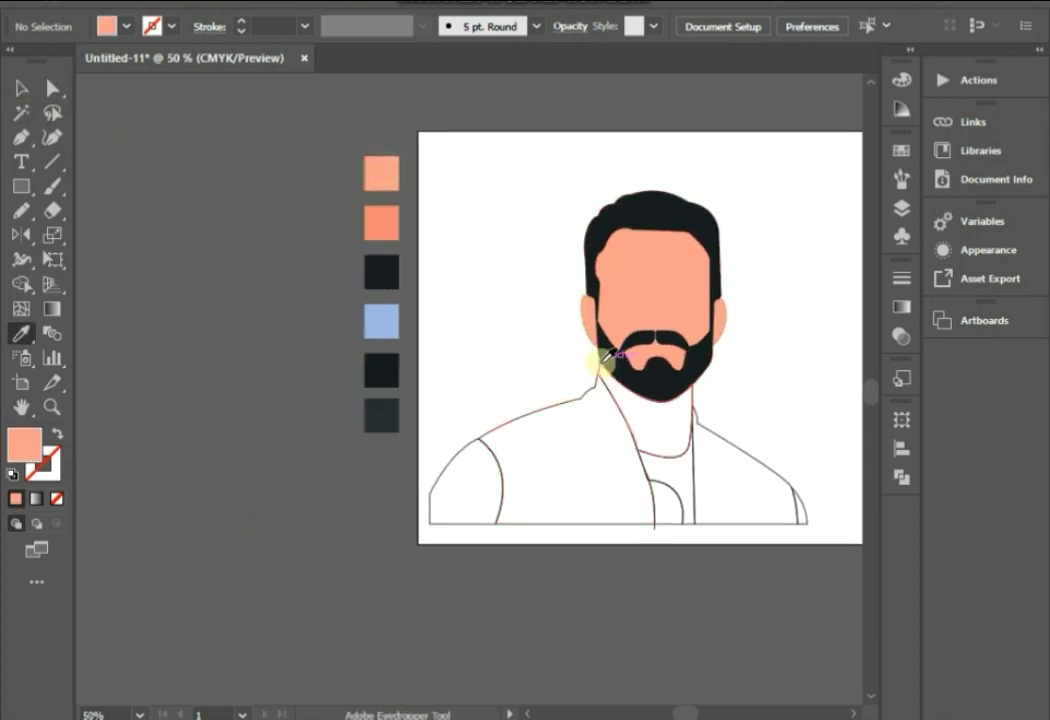
left_click(381, 223)
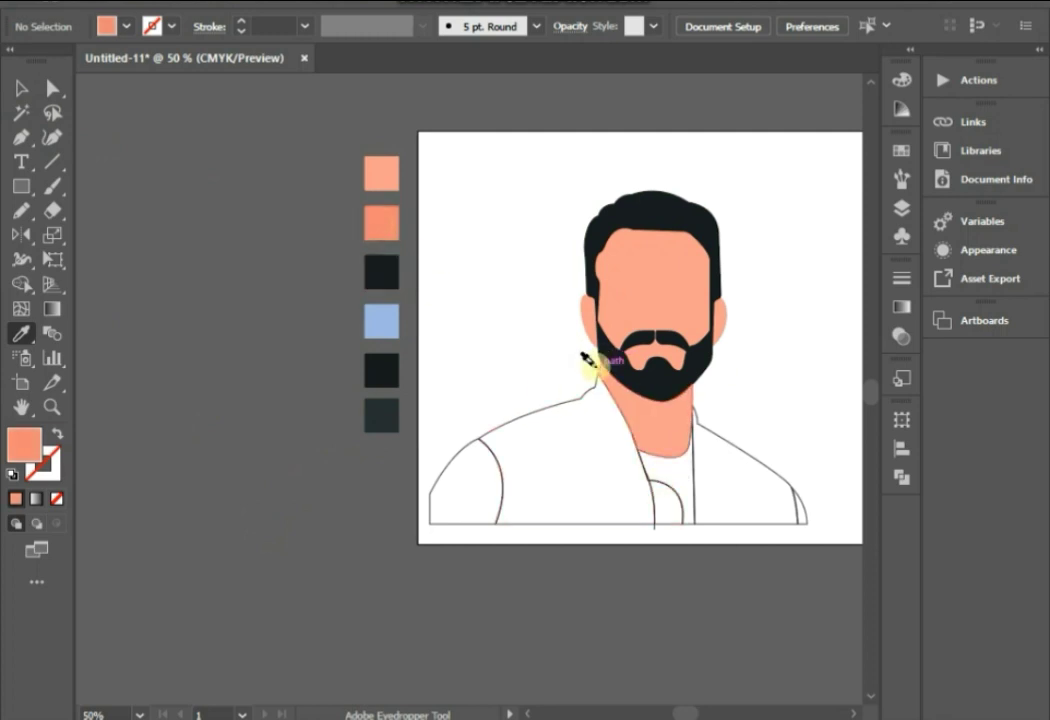
left_click(590, 360, "alt")
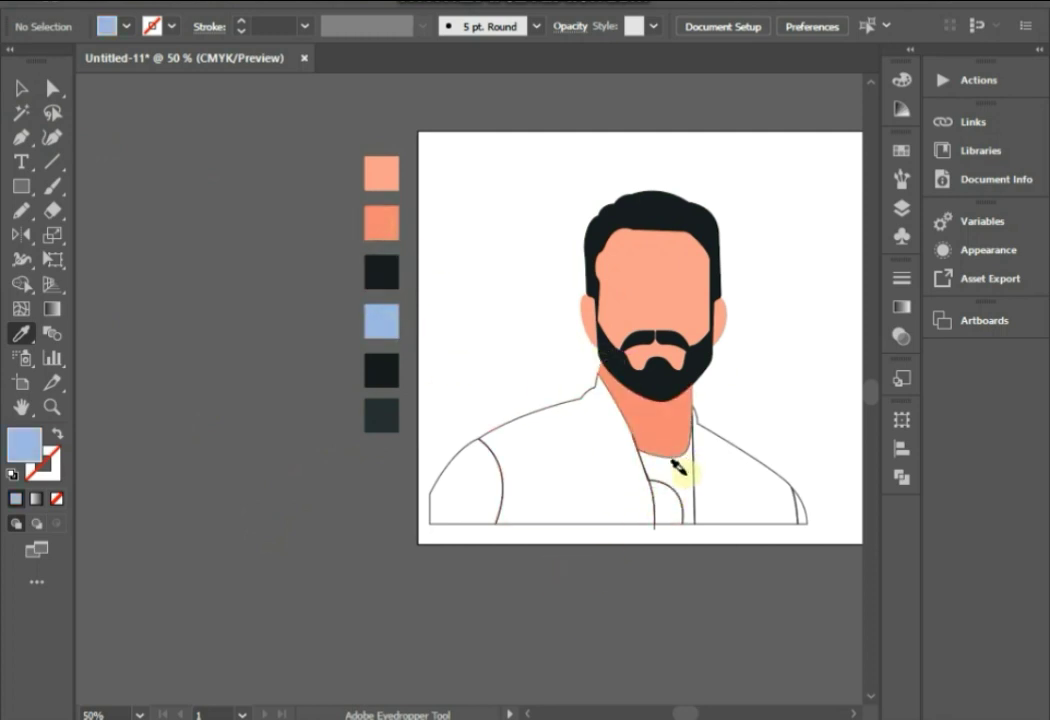
scroll(676, 474, "up", 2)
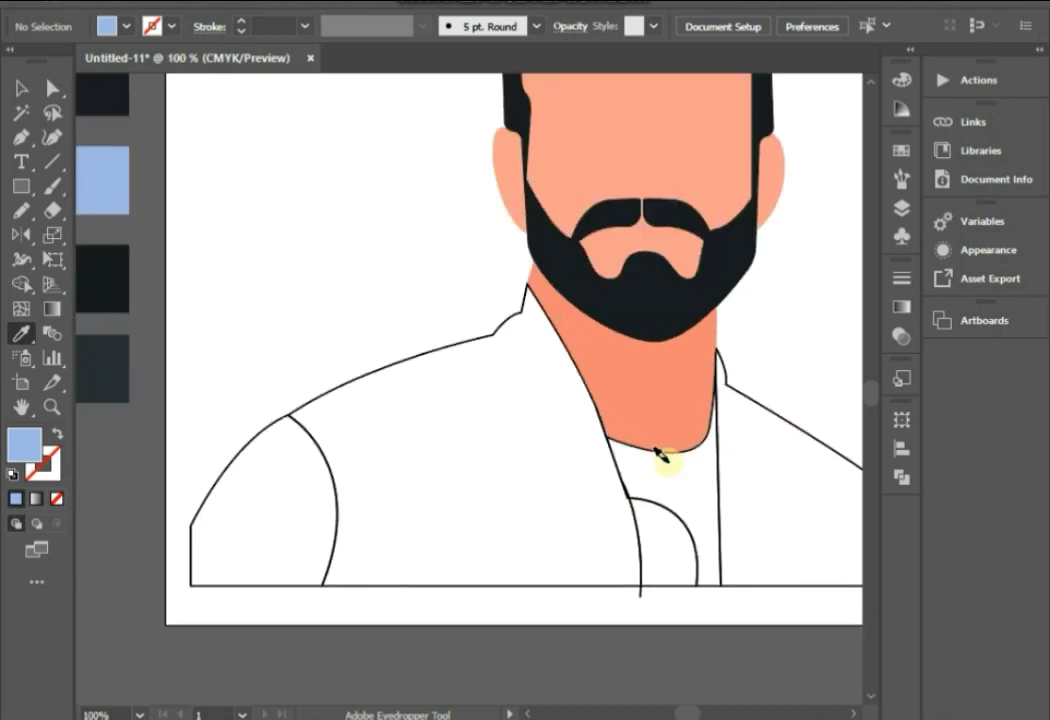
left_click(21, 88)
left_click(620, 395)
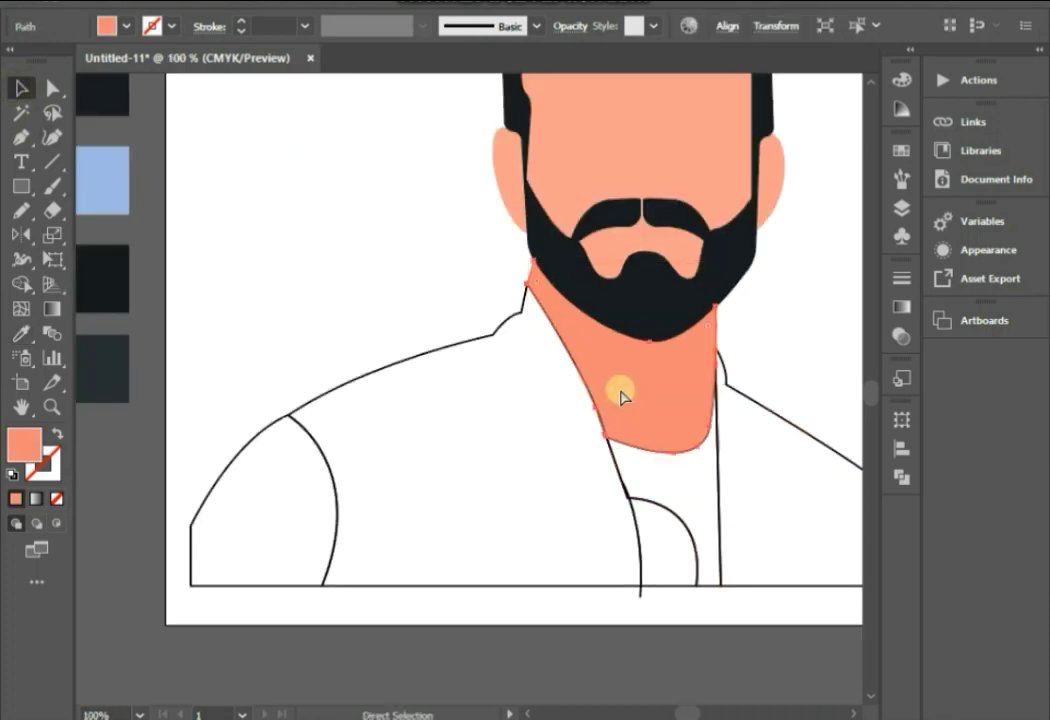
left_click(417, 270)
- Fill the shirt front with the light blue swatch colour
scroll(420, 278, "down", 1)
key("i")
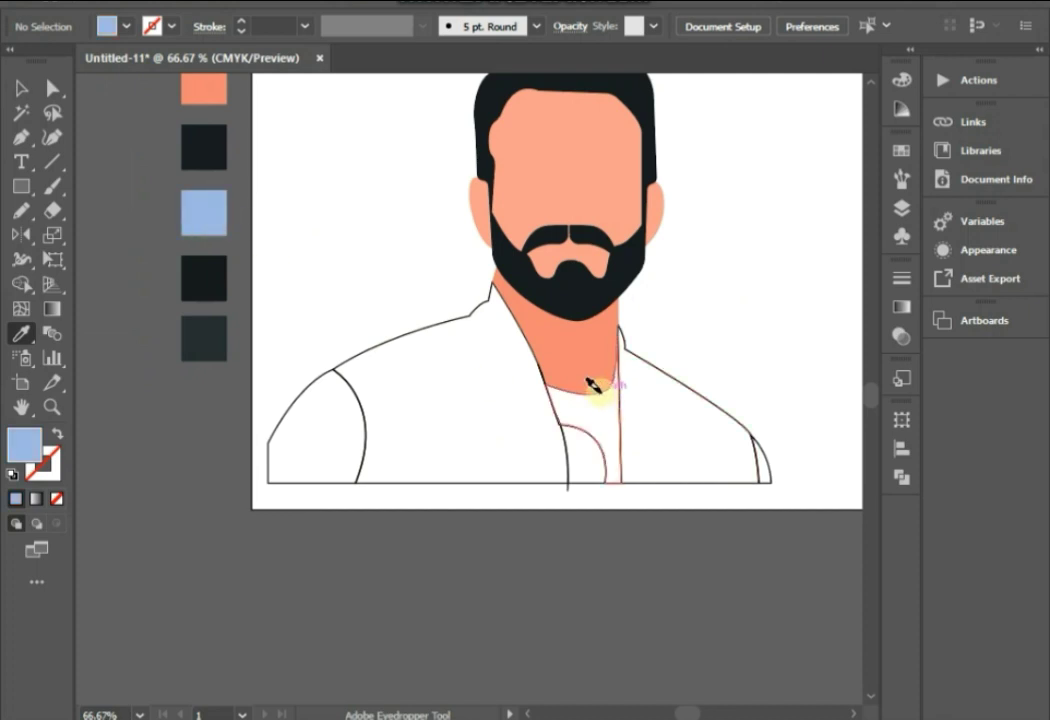
left_click(588, 388)
scroll(605, 425, "down", 1)
- Fill both sleeves and the shirt's round shape dark grey, and both jacket panels dark
left_click(320, 345)
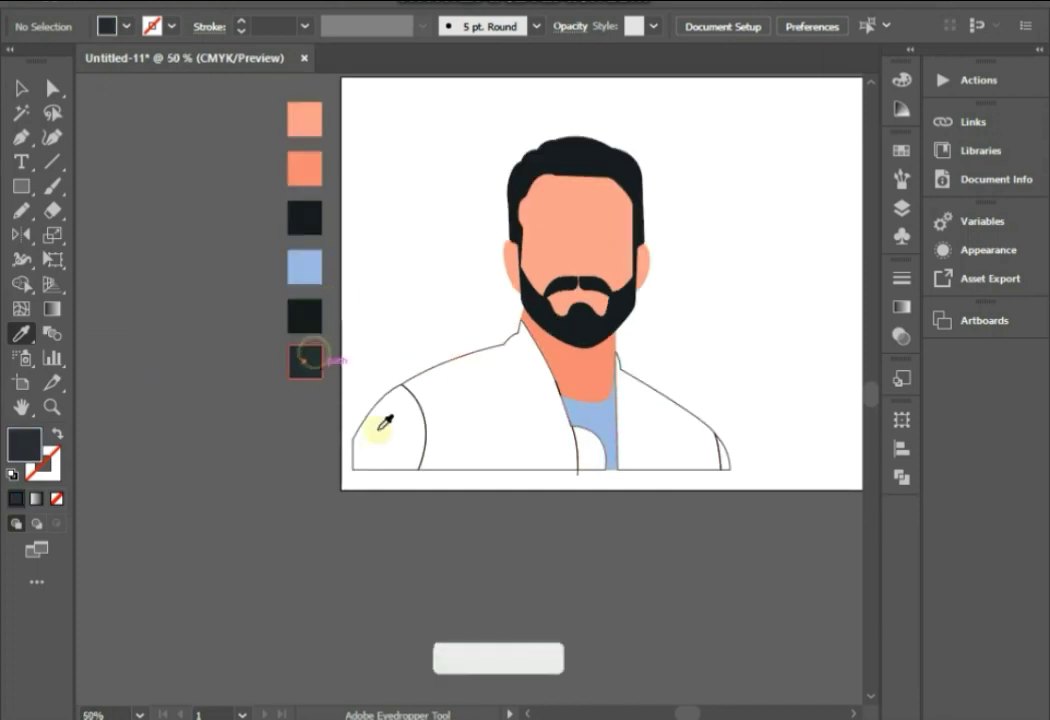
left_click(372, 410, "alt")
left_click(590, 440, "alt")
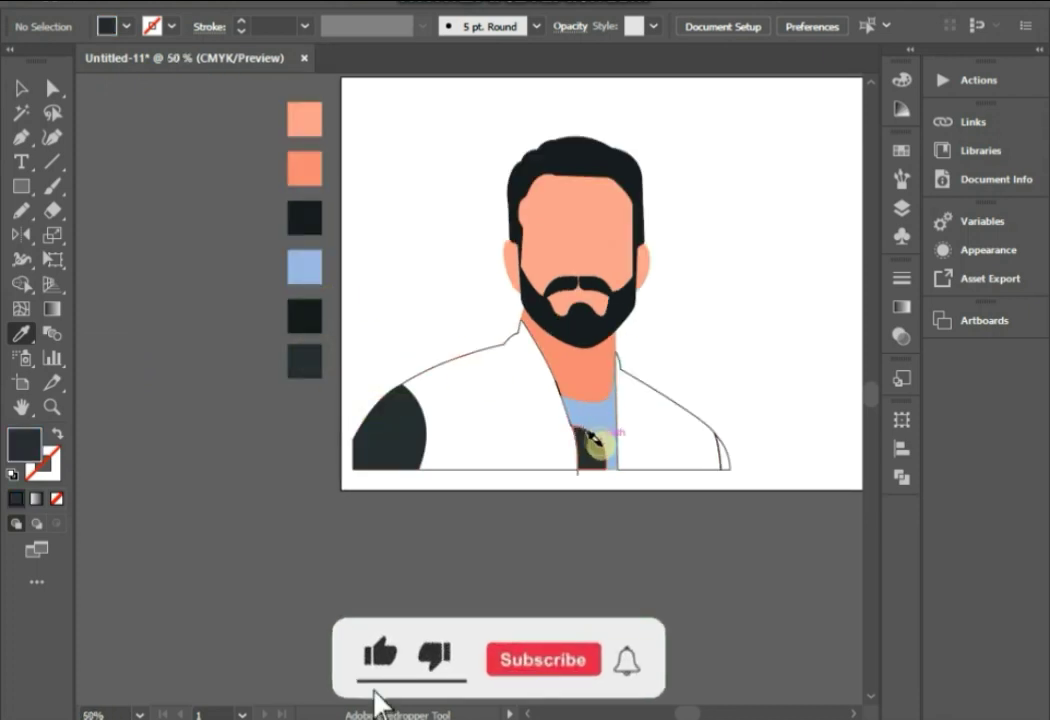
left_click(312, 318)
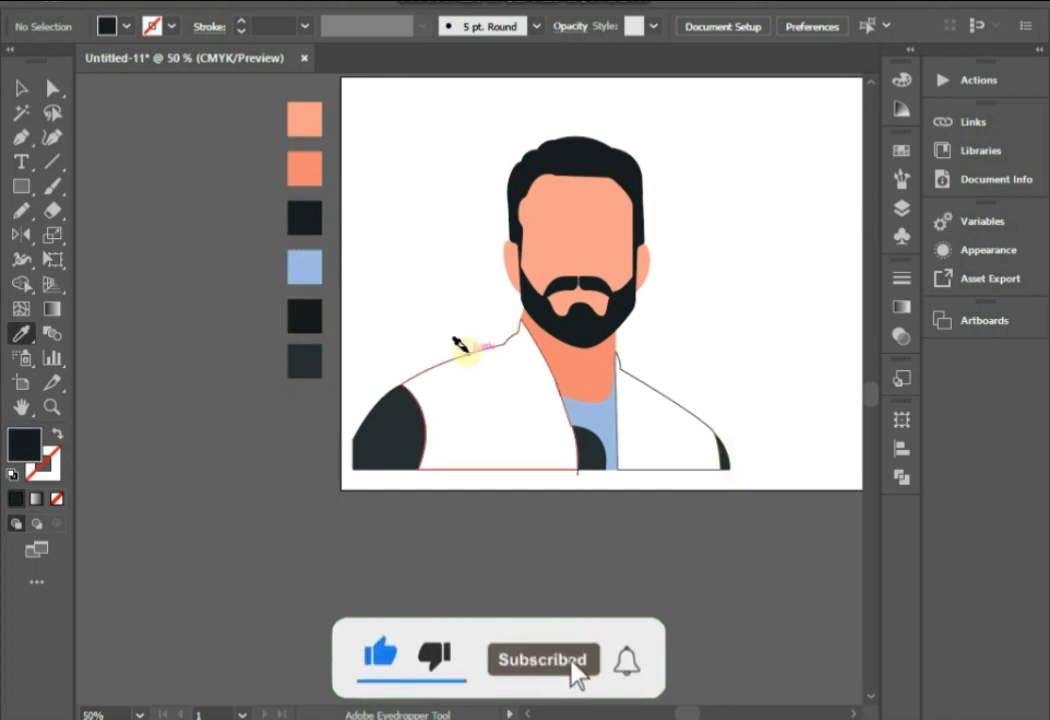
left_click(461, 351, "alt")
left_click(640, 363, "alt")
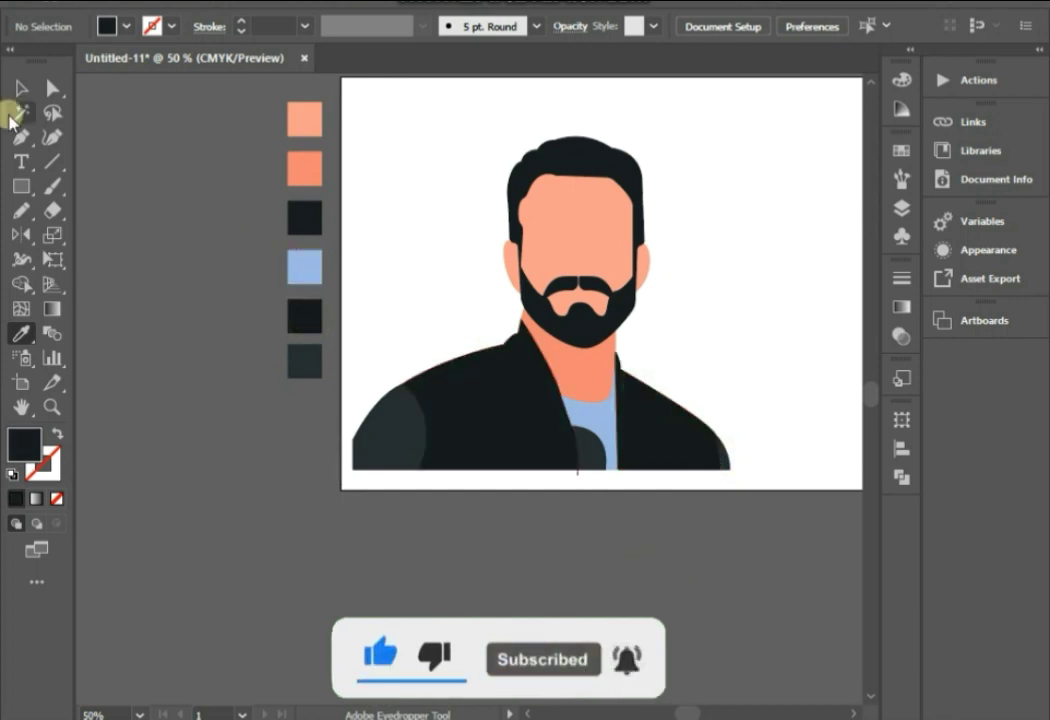
left_click(20, 88)
left_click(578, 482)
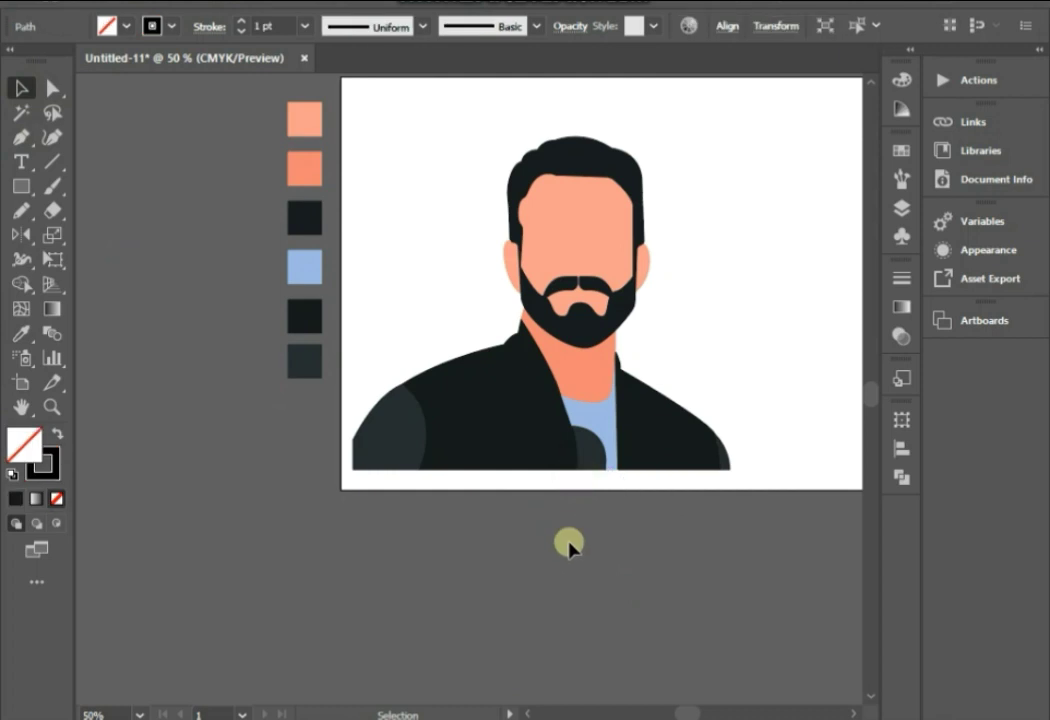
- Round the lapel corner beside the neck by dragging its corner widget
left_click(51, 84)
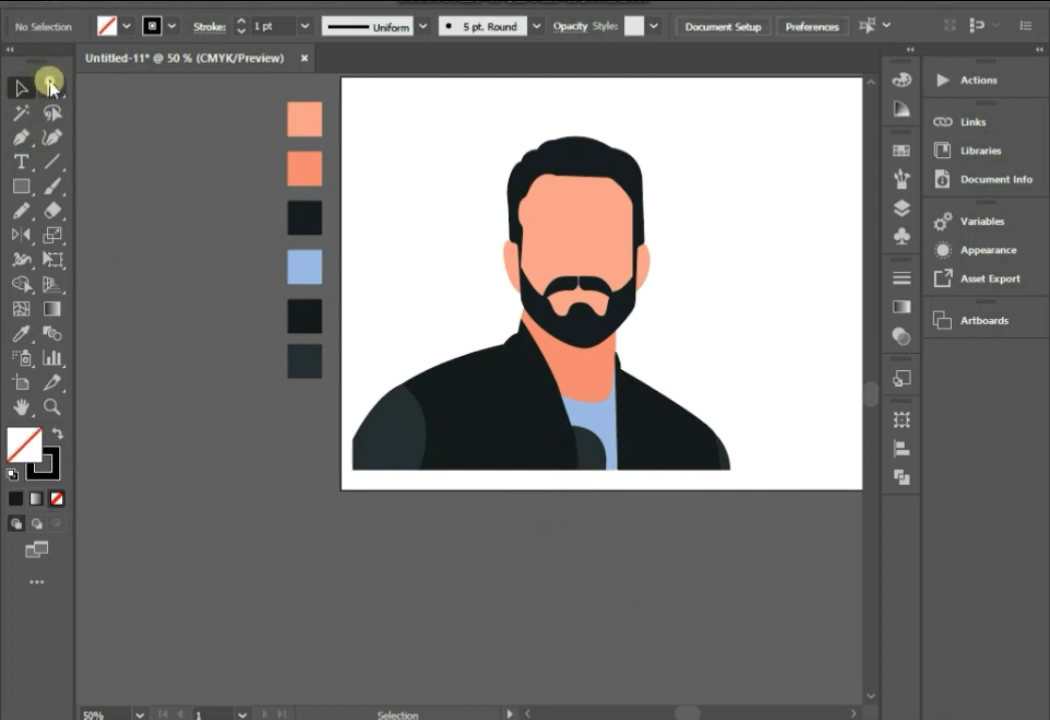
scroll(655, 360, "up", 2)
scroll(590, 385, "up", 1)
left_click(591, 370)
left_click_drag(591, 370, 628, 368)
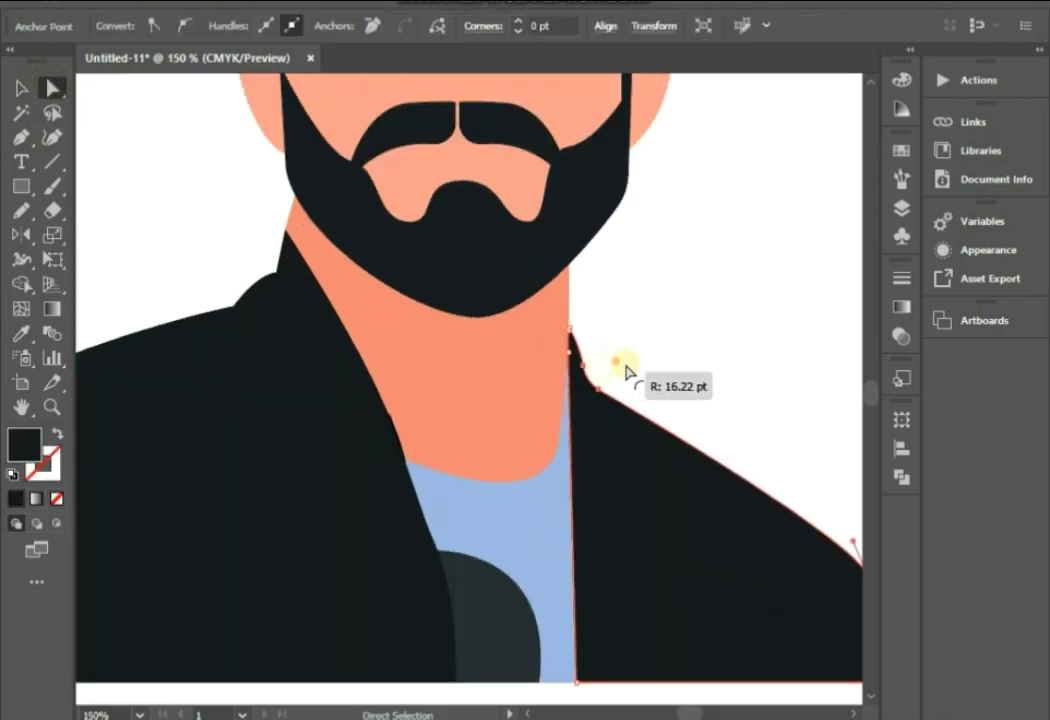
left_click(663, 387)
scroll(658, 388, "down", 1)
scroll(660, 388, "down", 2)
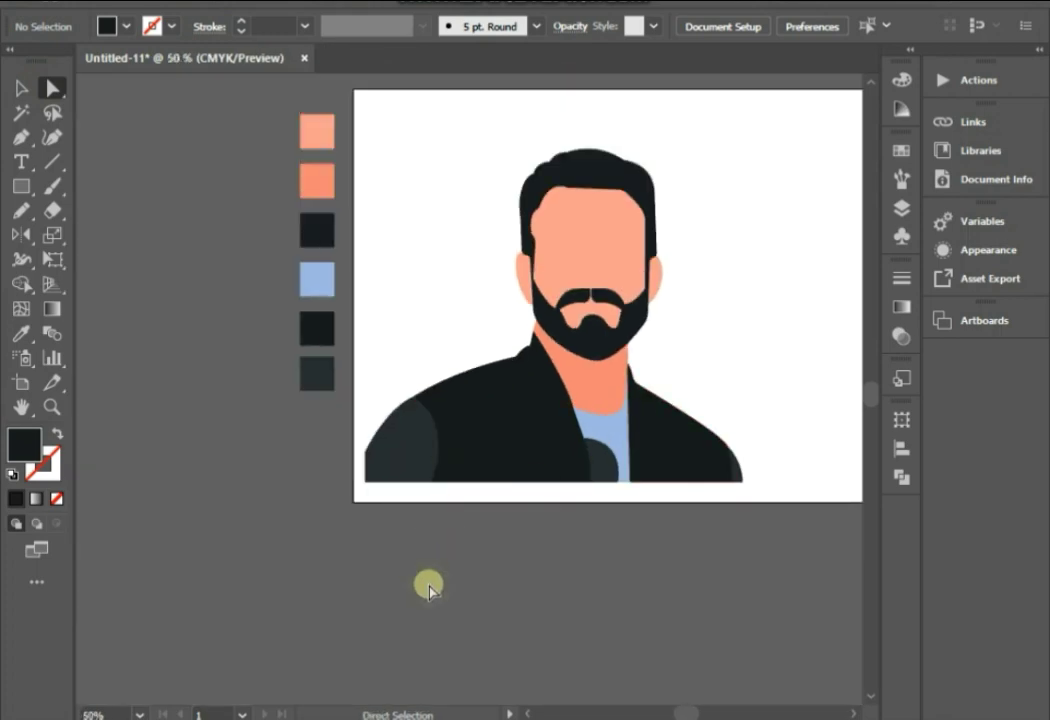
left_click(21, 88)
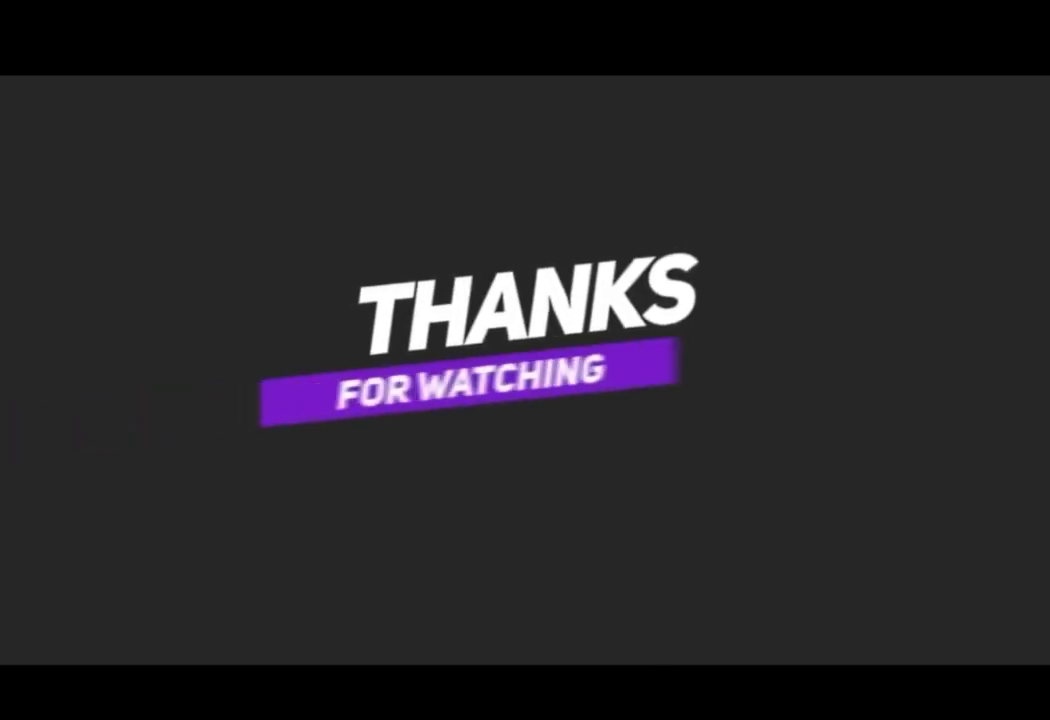